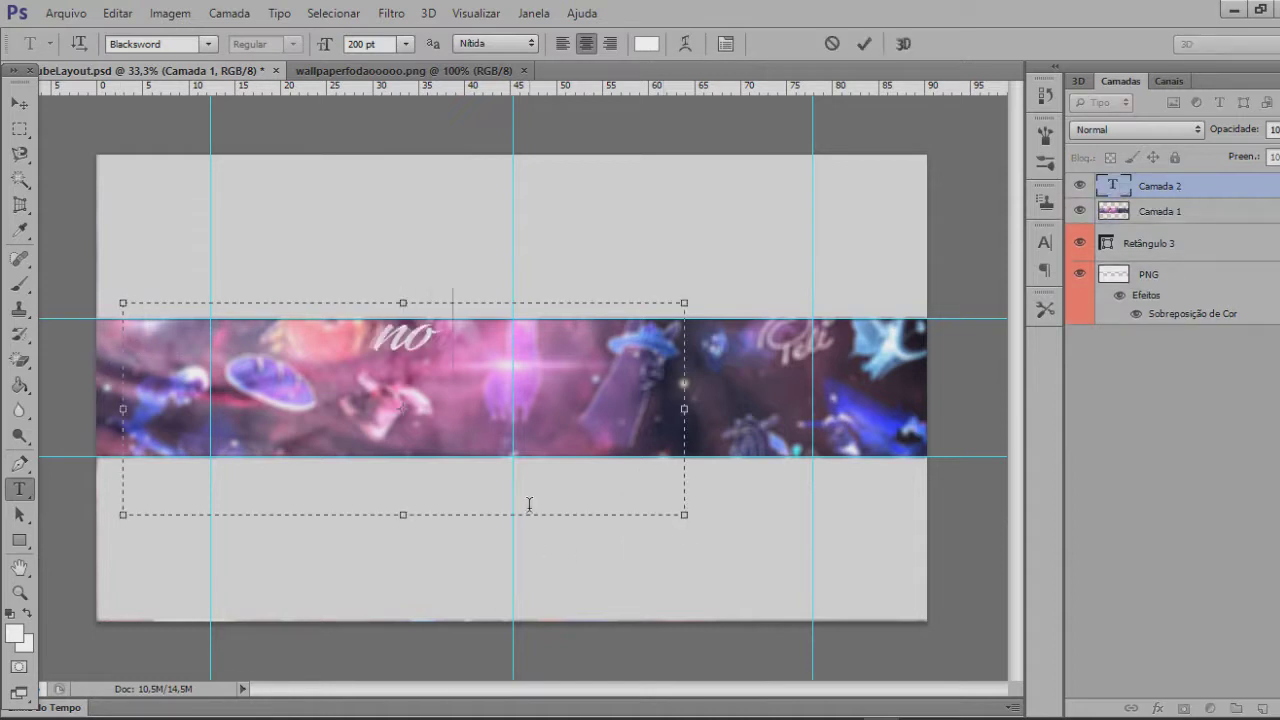
Set the NOME text to the Bebas font at 300 pt
click(208, 44)
scroll(350, 490, down, 15)
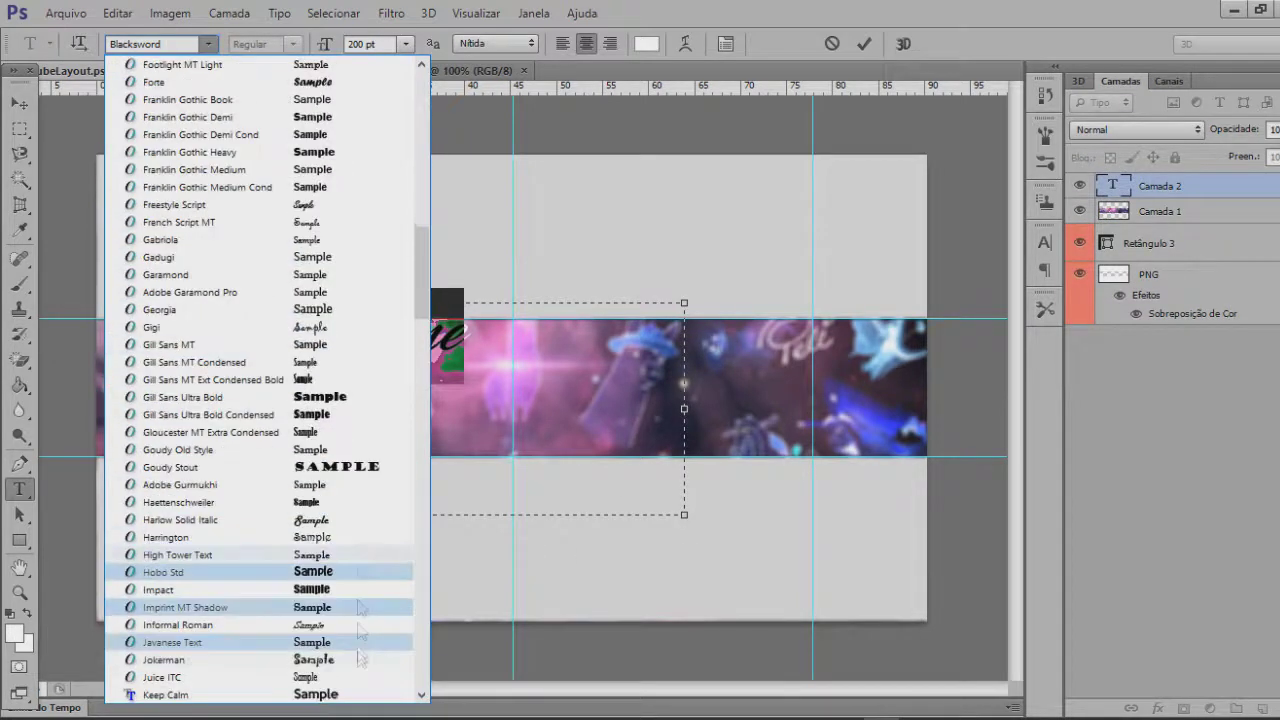
scroll(350, 490, down, 3)
scroll(330, 300, up, 15)
click(323, 162)
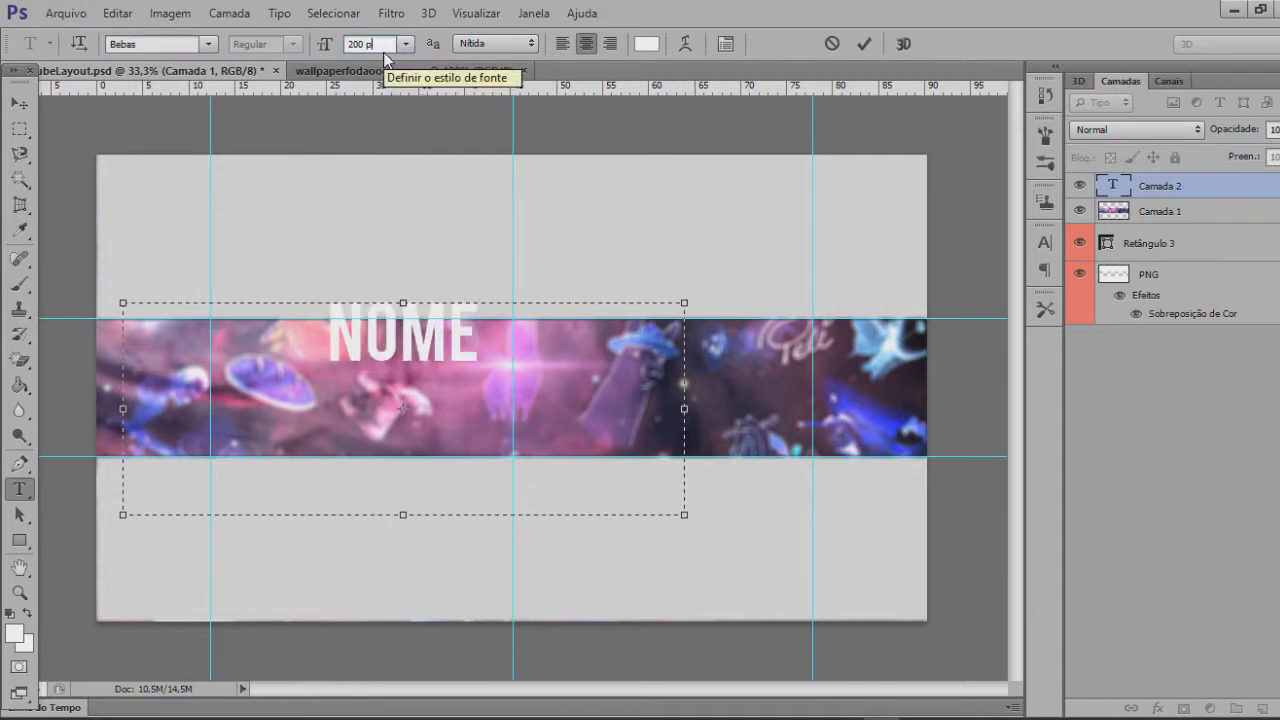
text(300)
key(Return)
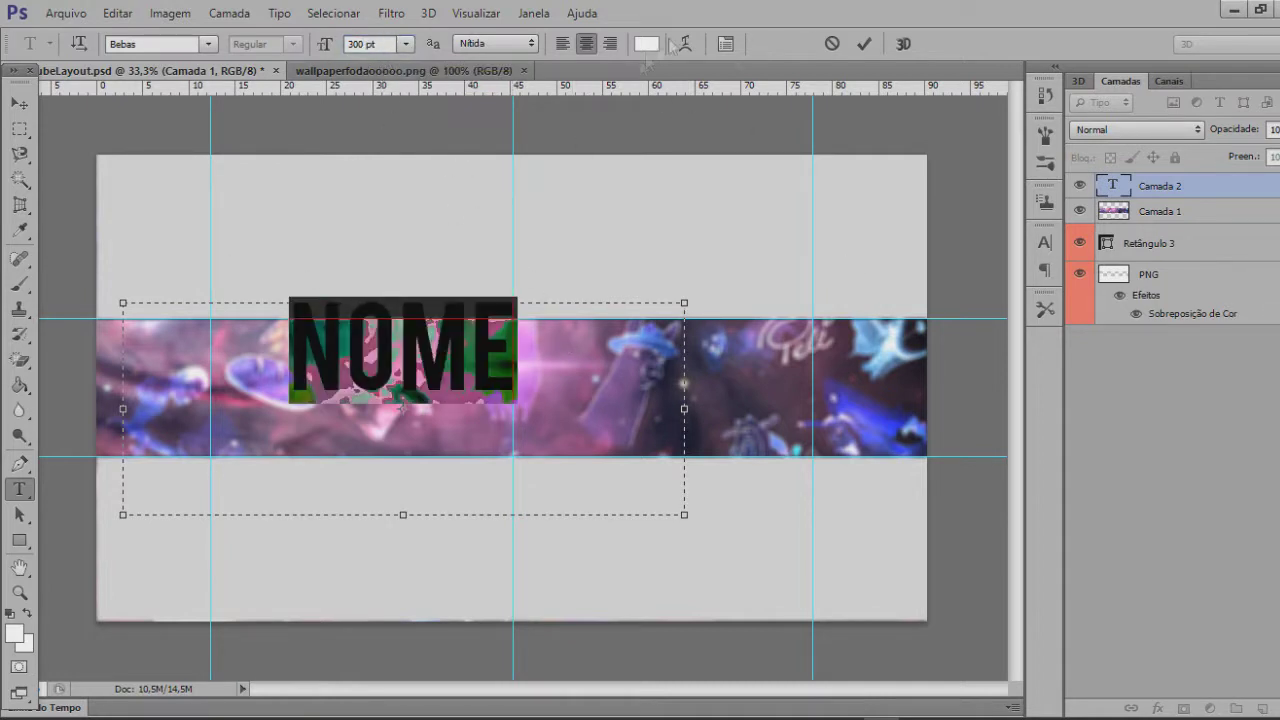
Commit the text edit and move the word NOME to the centre of the banner strip
click(864, 44)
key(v)
drag(424, 341, 497, 397)
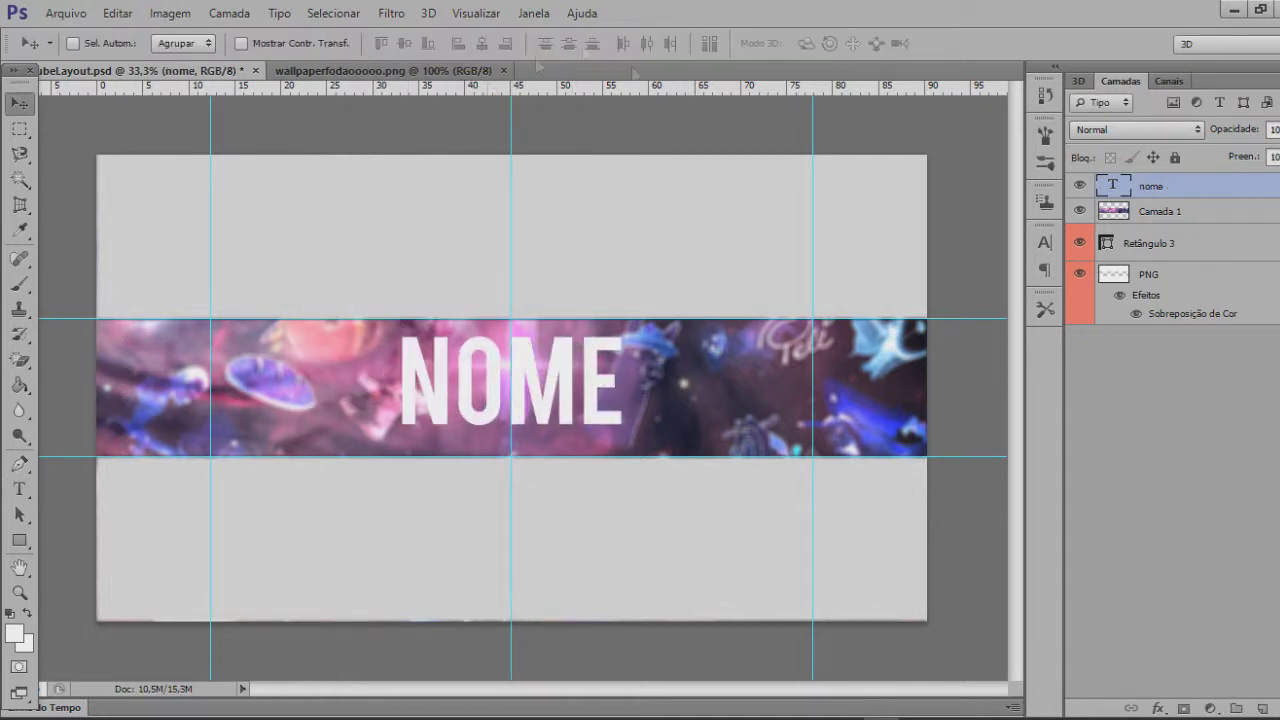
Warp the NOME text with the horizontal Arcos style so its letters taper toward the end of the word
key(ctrl+a)
click(685, 44)
click(911, 230)
click(905, 361)
drag(980, 318, 927, 322)
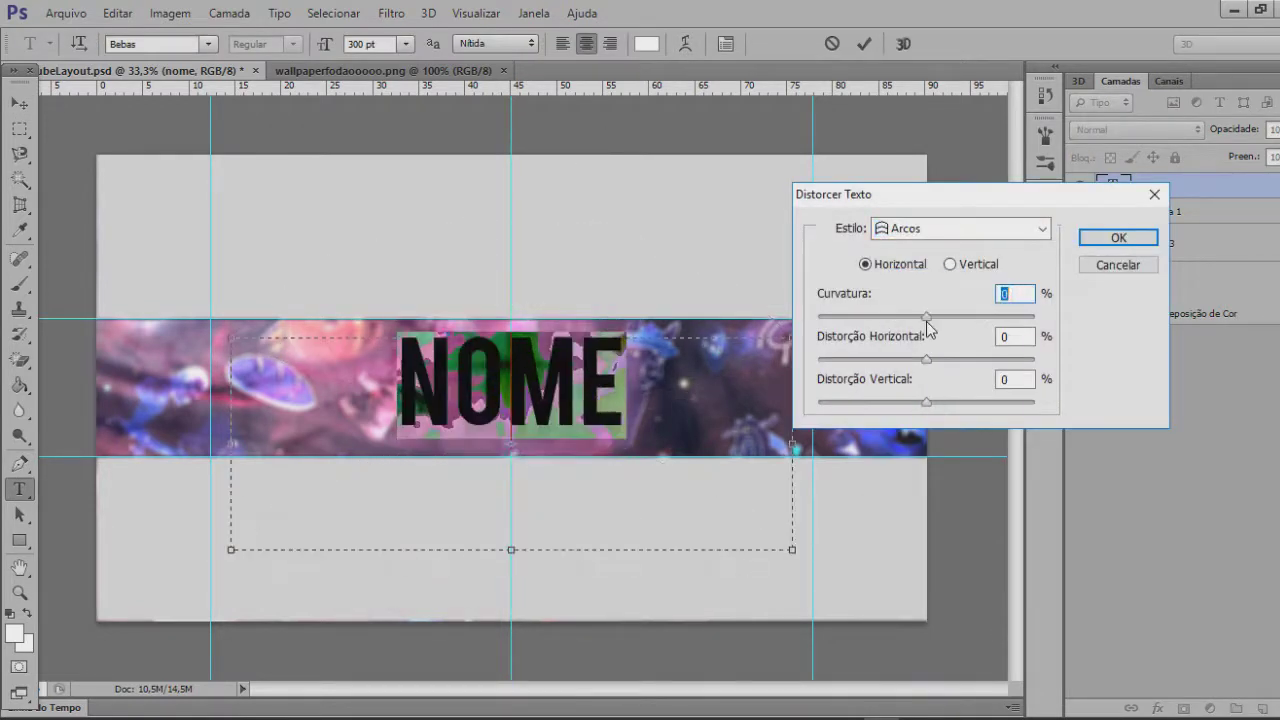
click(1143, 240)
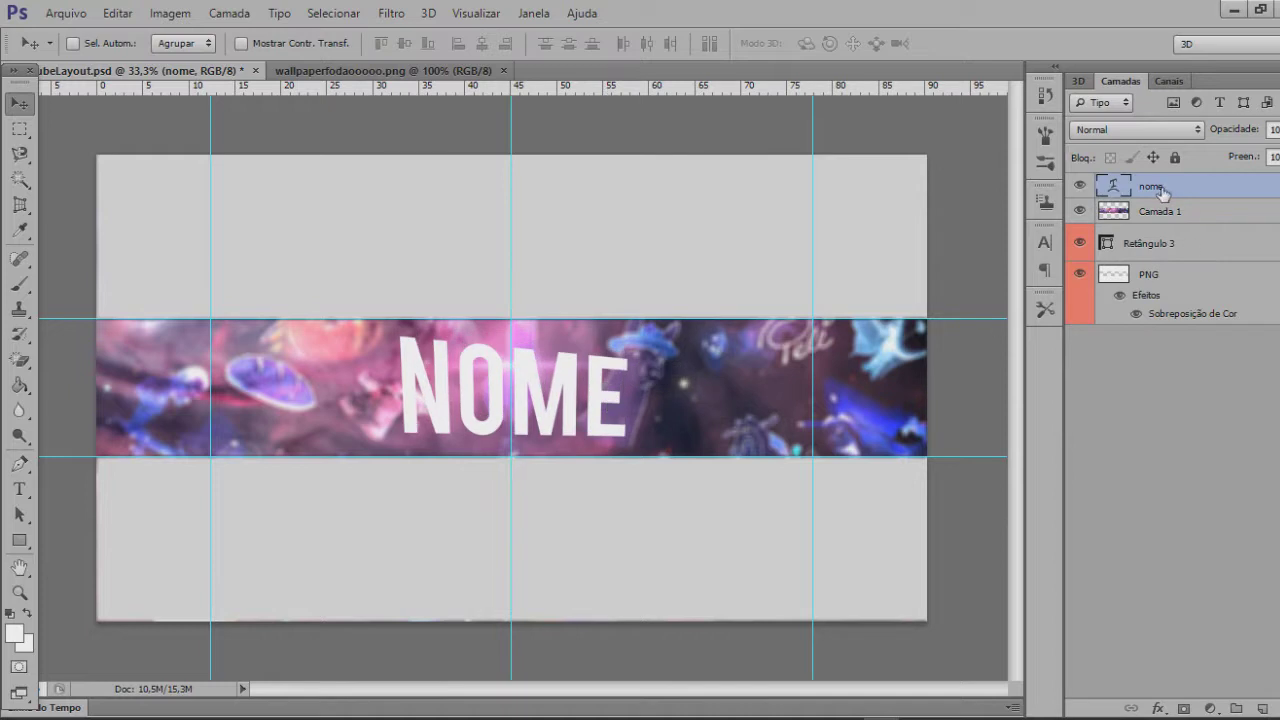
Add a layer beneath the NOME text for its extruded edge and give it a red colour overlay
key(ctrl+shift+alt+n)
right_click(1182, 213)
click(1130, 115)
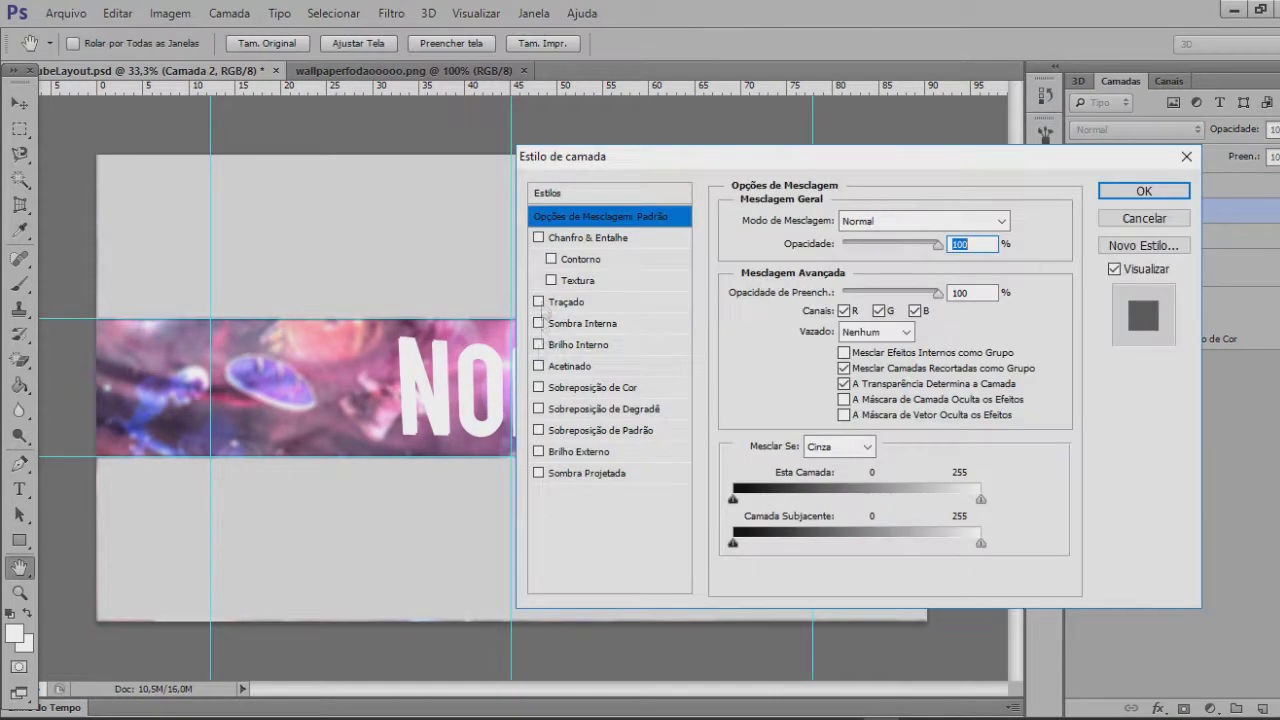
drag(650, 167, 690, 178)
click(1193, 207)
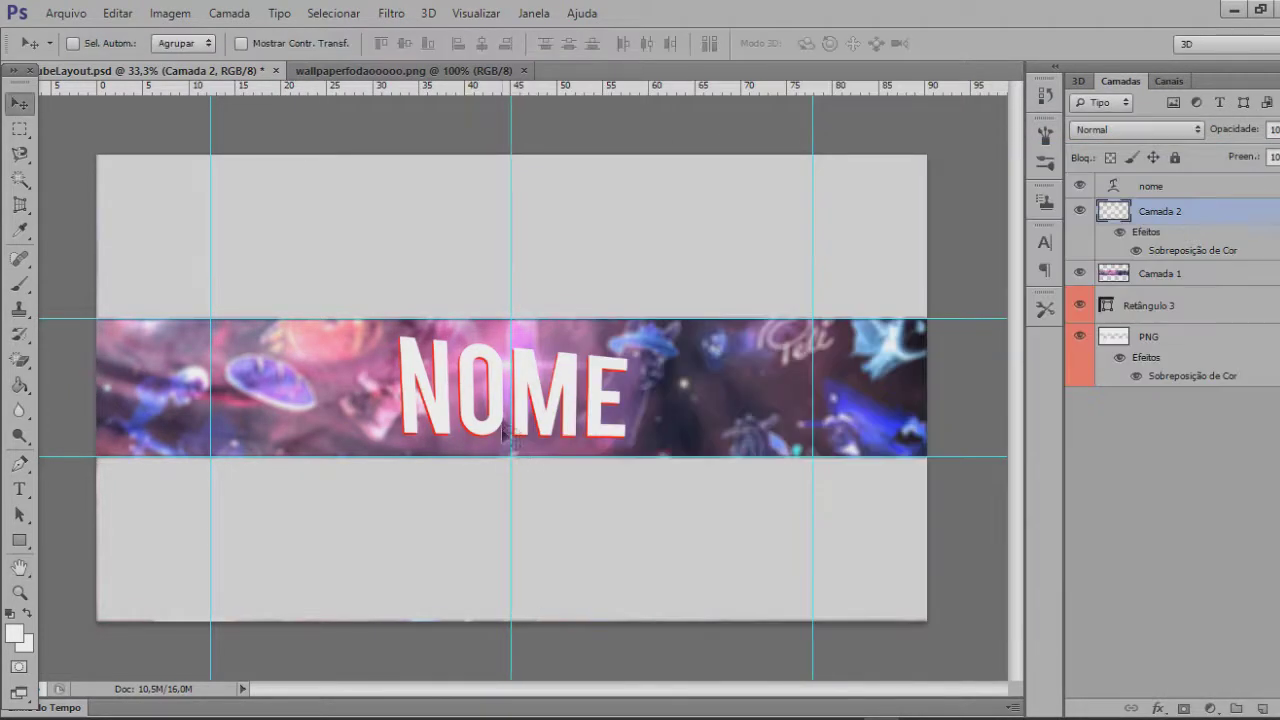
Add a stroke layer style to both the red extrusion layer and the NOME text layer
right_click(1188, 212)
click(960, 115)
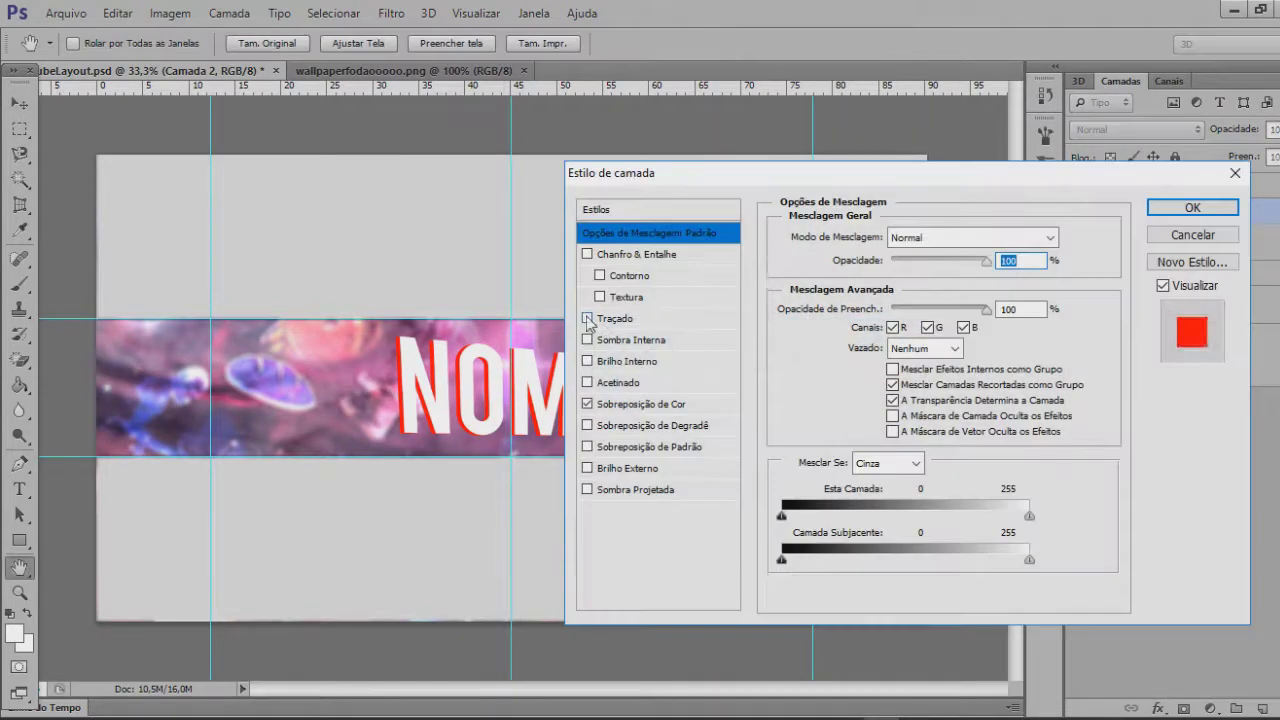
click(589, 318)
click(1193, 207)
right_click(1176, 187)
click(920, 115)
click(589, 318)
click(1193, 207)
Convert the NOME text and its red extrusion into one smart object and rotate it about -2.85°
key(ctrl+t)
click(982, 45)
ctrl+click(1174, 250)
right_click(1180, 248)
click(920, 197)
key(ctrl+t)
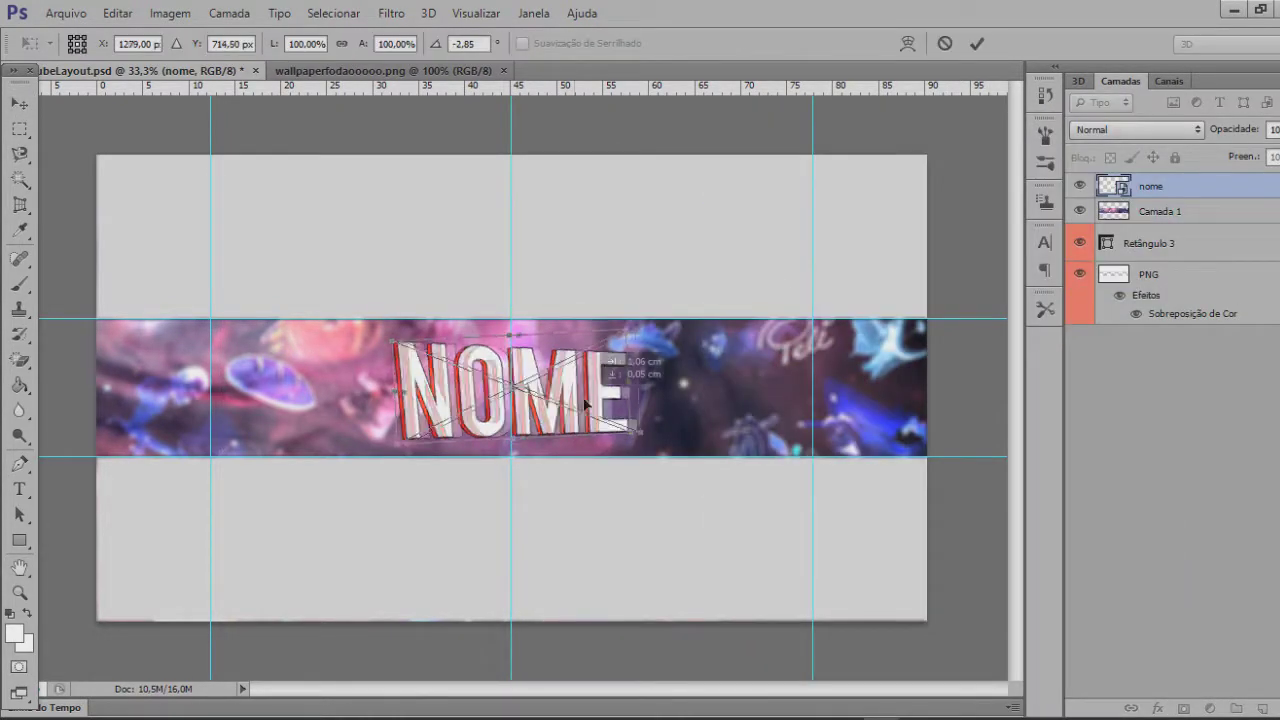
click(979, 45)
Switch to Chrome, search Google Images for "bigodin finin png" and browse the results
click(198, 717)
click(723, 49)
text(bgodin fin)
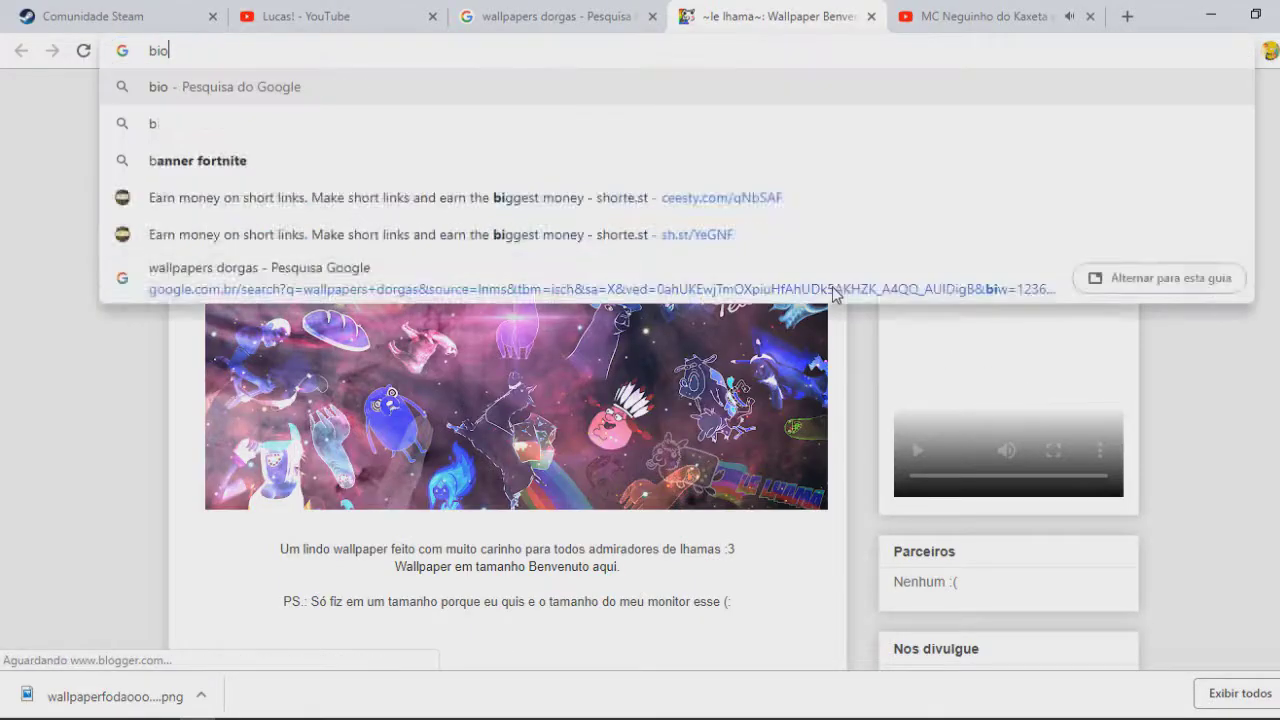
text(in png)
key(Return)
click(262, 168)
scroll(566, 352, down, 3)
scroll(677, 350, up, 7)
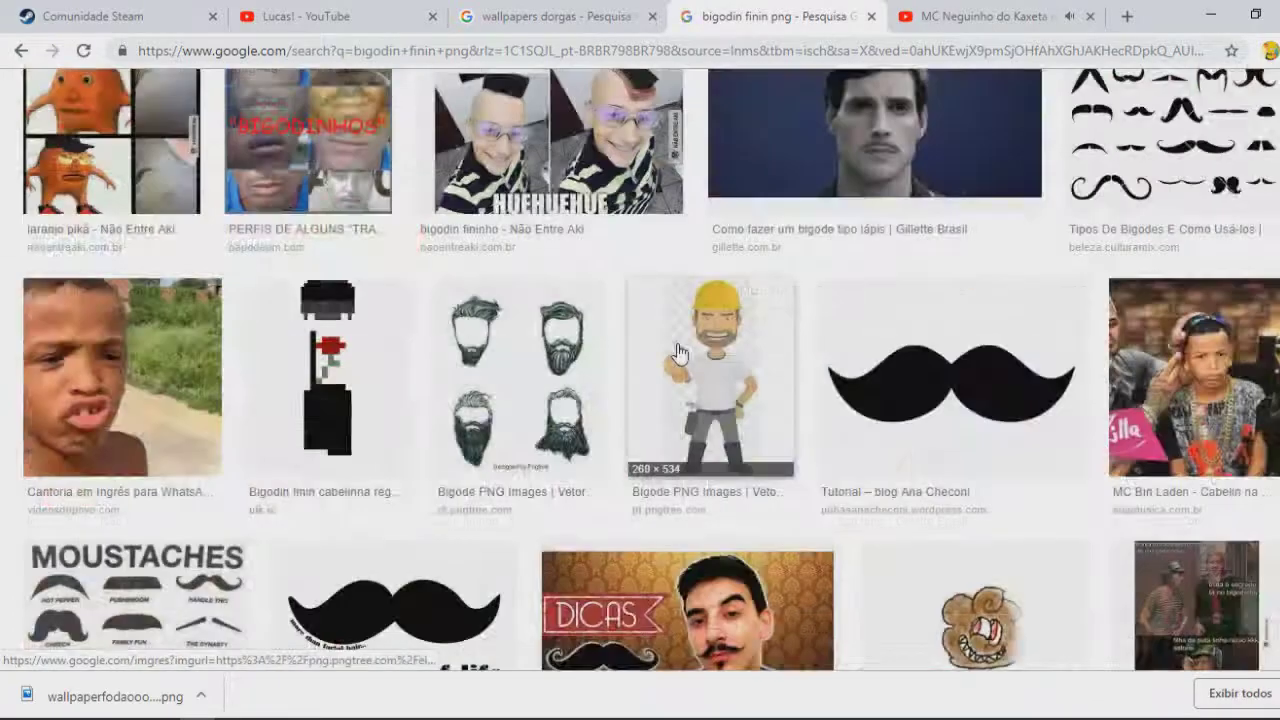
Search the images for "bigodin finin" and look through the results for a usable picture
click(358, 125)
text(bigodin finin)
key(Return)
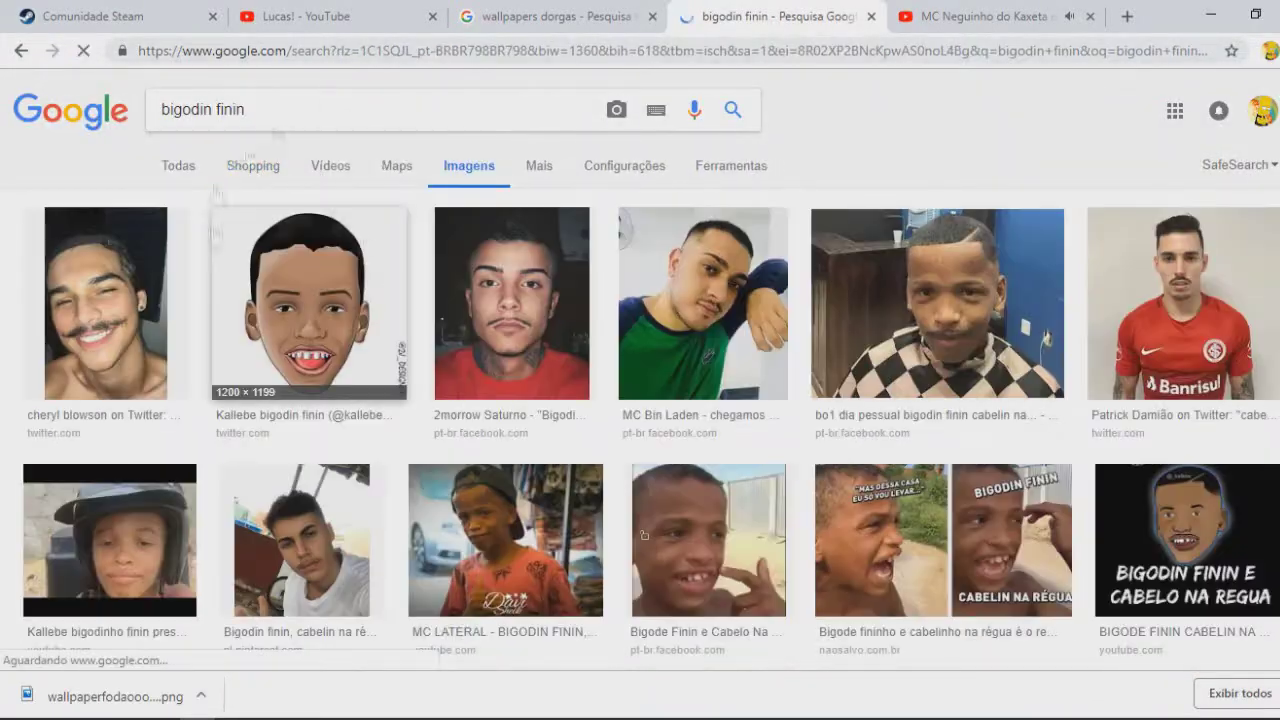
scroll(342, 502, down, 4)
scroll(342, 502, up, 5)
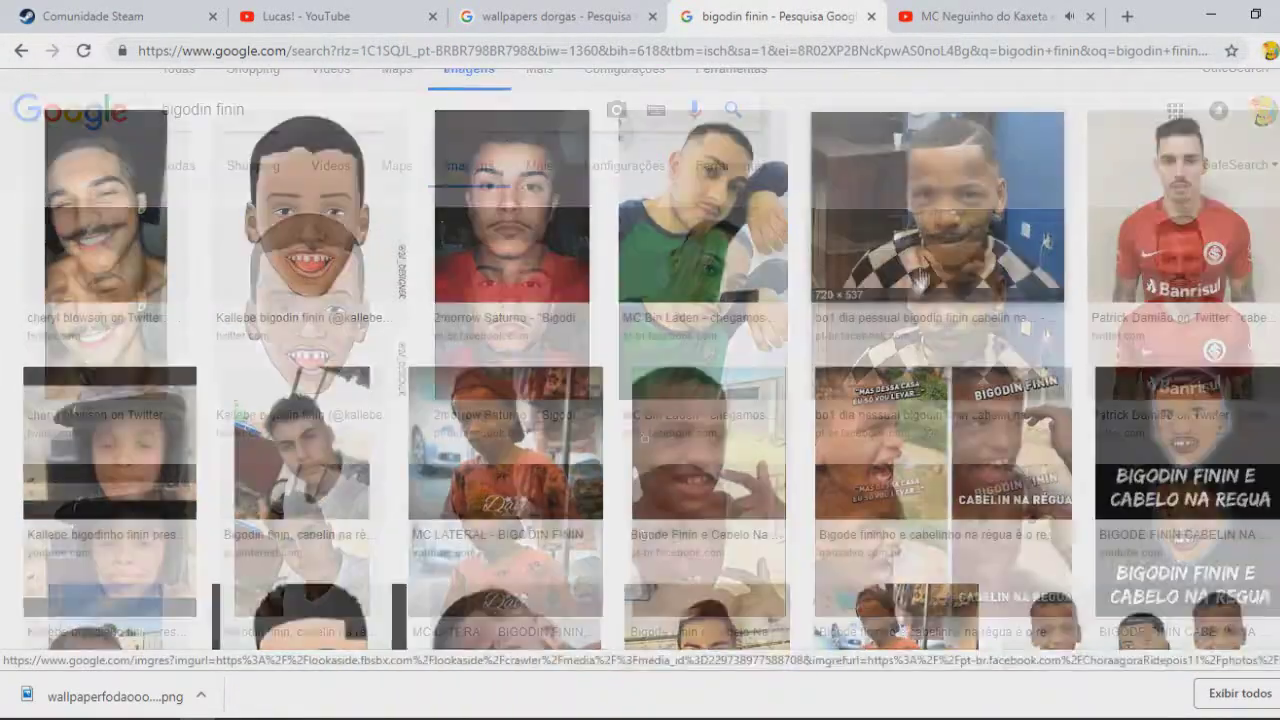
Search the images for "bart zueira" and refine the query to "bart zueira png"
triple_click(437, 111)
key(BackSpace)
text(bart zueira)
key(Return)
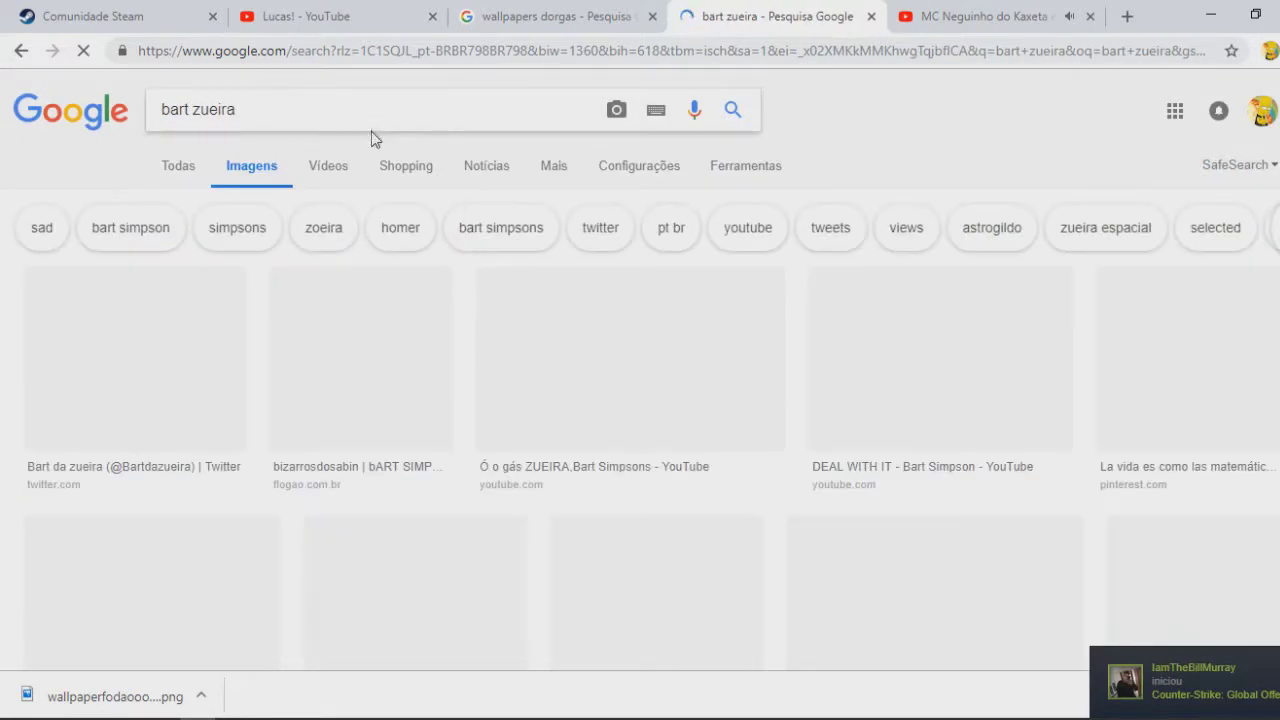
text(png)
key(Return)
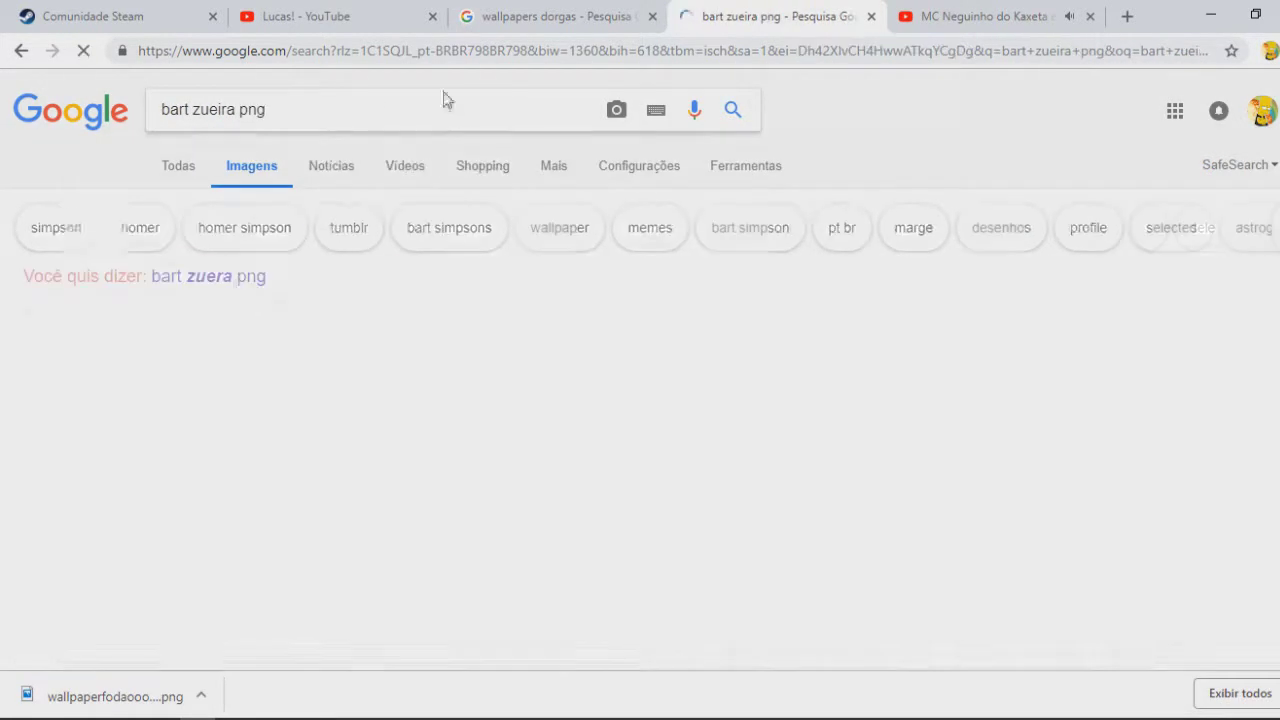
Save the image of screaming Bart as download.png and open it in Photoshop with the eraser tool ready
click(197, 397)
right_click(443, 337)
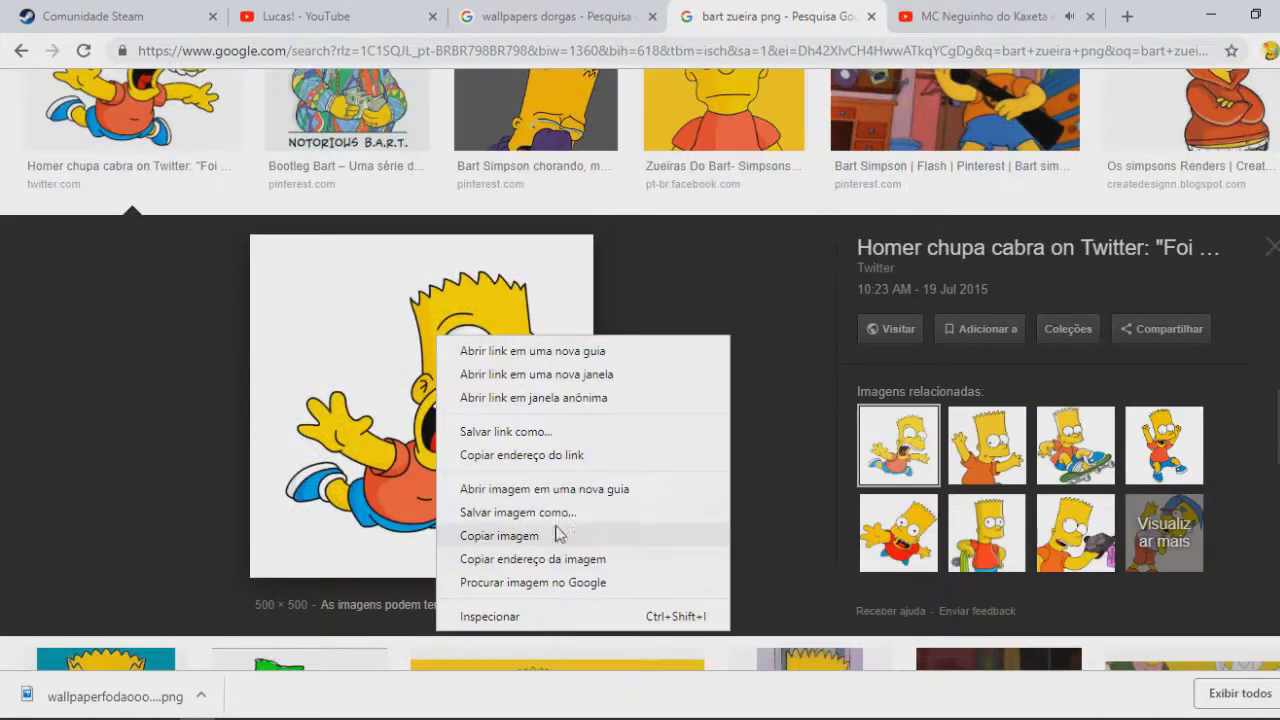
click(529, 511)
key(Return)
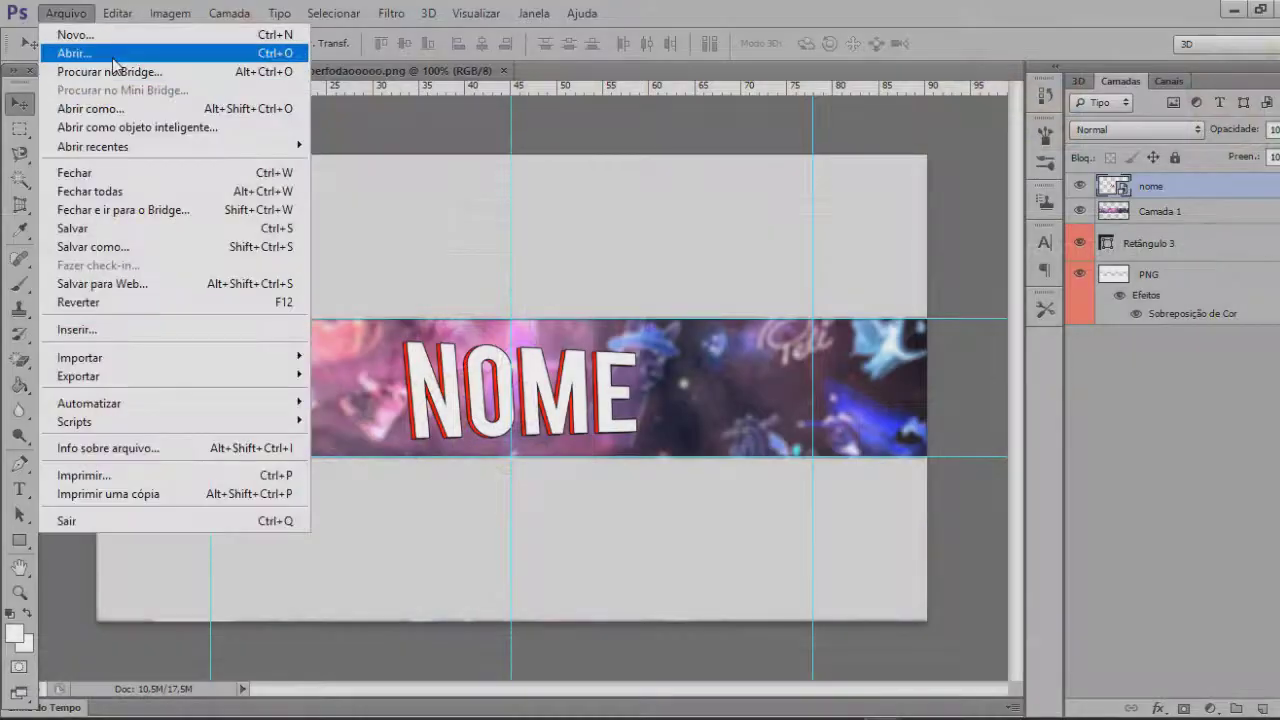
click(73, 53)
double_click(810, 460)
key(e)
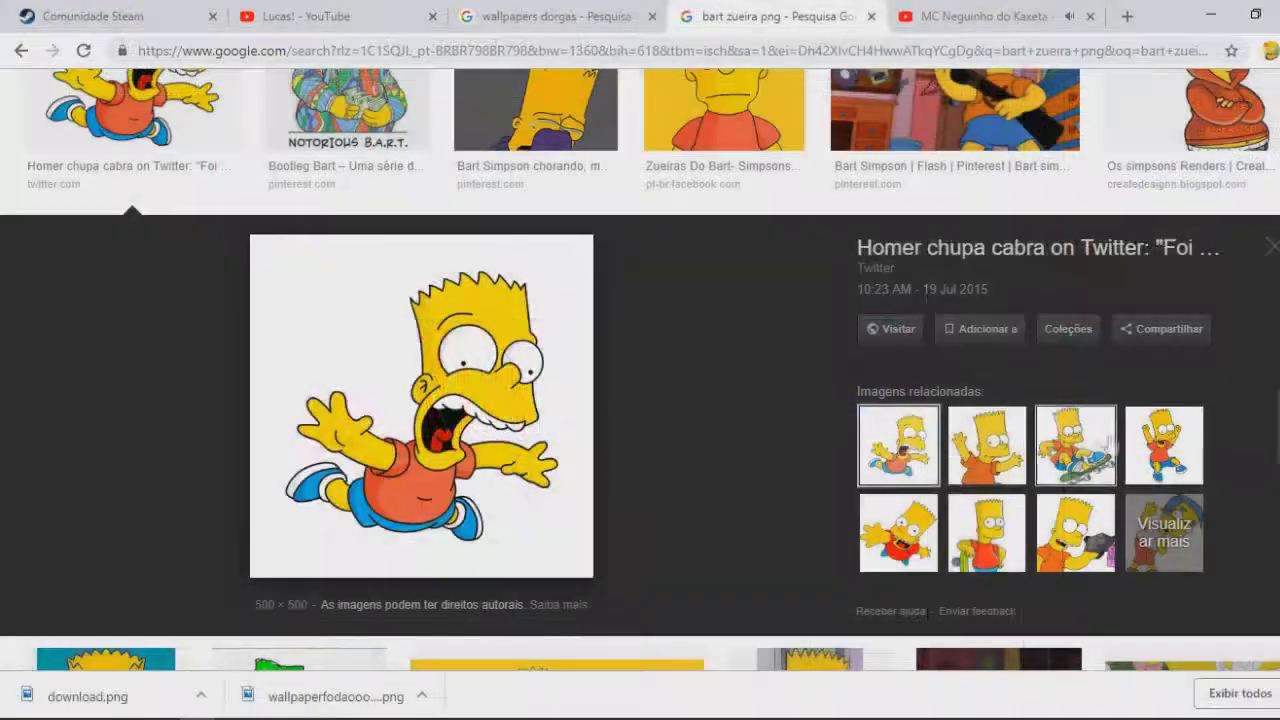
Find the image of Bart with his shorts down among the browser's search results and save it as 278401830015211.png
key(Right)
key(Escape)
scroll(640, 400, up, 2)
scroll(1033, 490, down, 15)
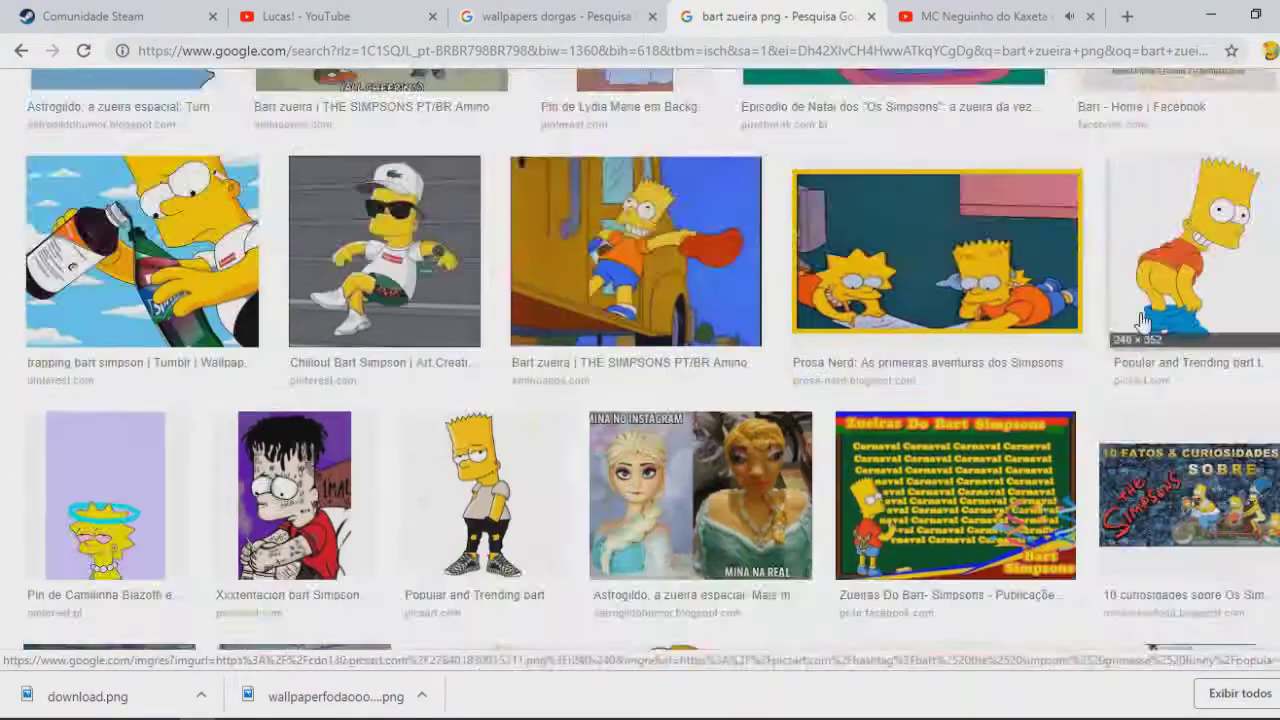
click(1190, 250)
right_click(503, 460)
click(580, 560)
click(496, 434)
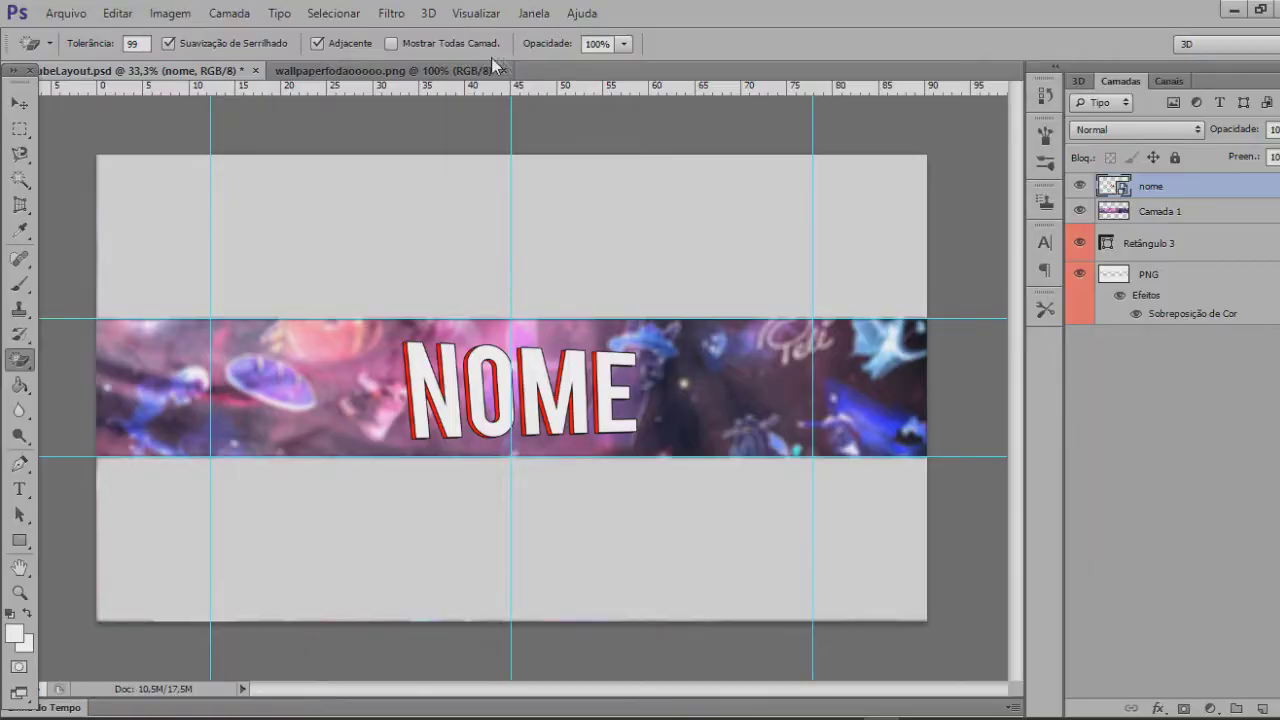
Open 278401830015211.png in Photoshop and bring the Bart figure into the banner layout
key(ctrl+o)
click(486, 290)
key(Return)
drag(153, 132, 343, 384)
Enlarge Bart to about 168%, mirror him to face the text and place him just after the word NOME
key(ctrl+t)
drag(375, 327, 426, 250)
drag(486, 281, 485, 278)
drag(356, 358, 703, 400)
right_click(705, 400)
click(770, 390)
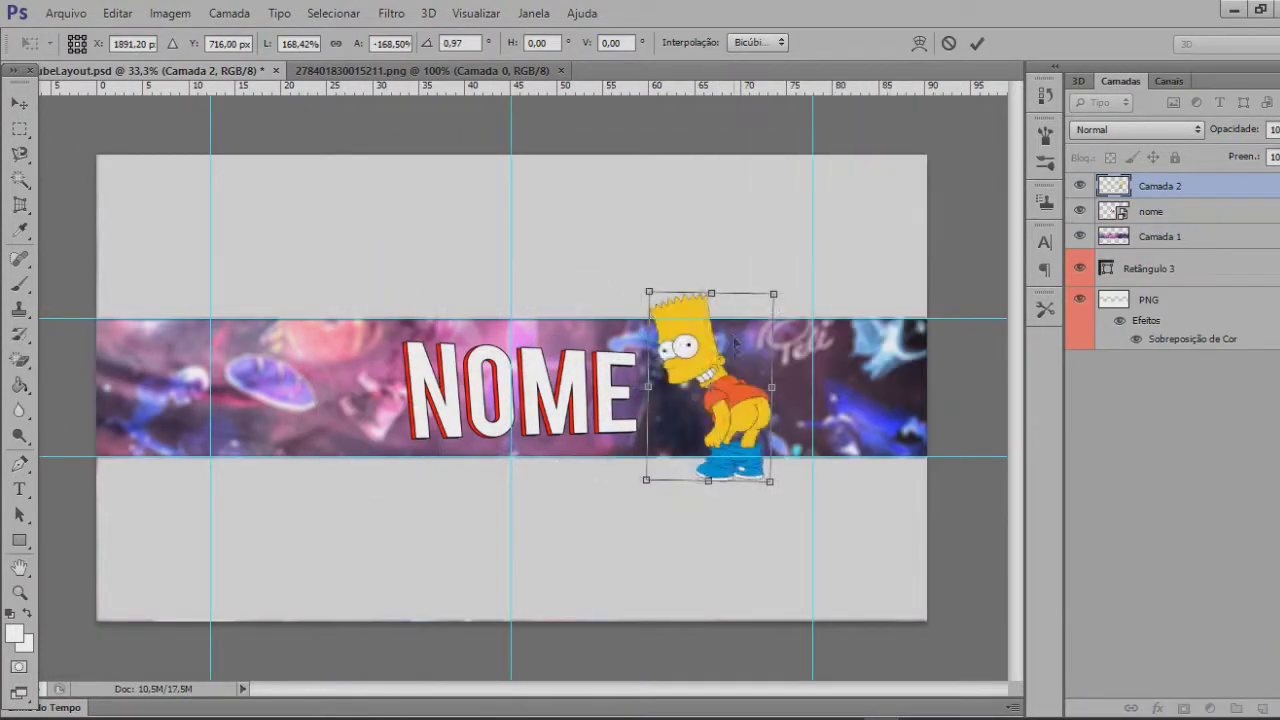
click(978, 46)
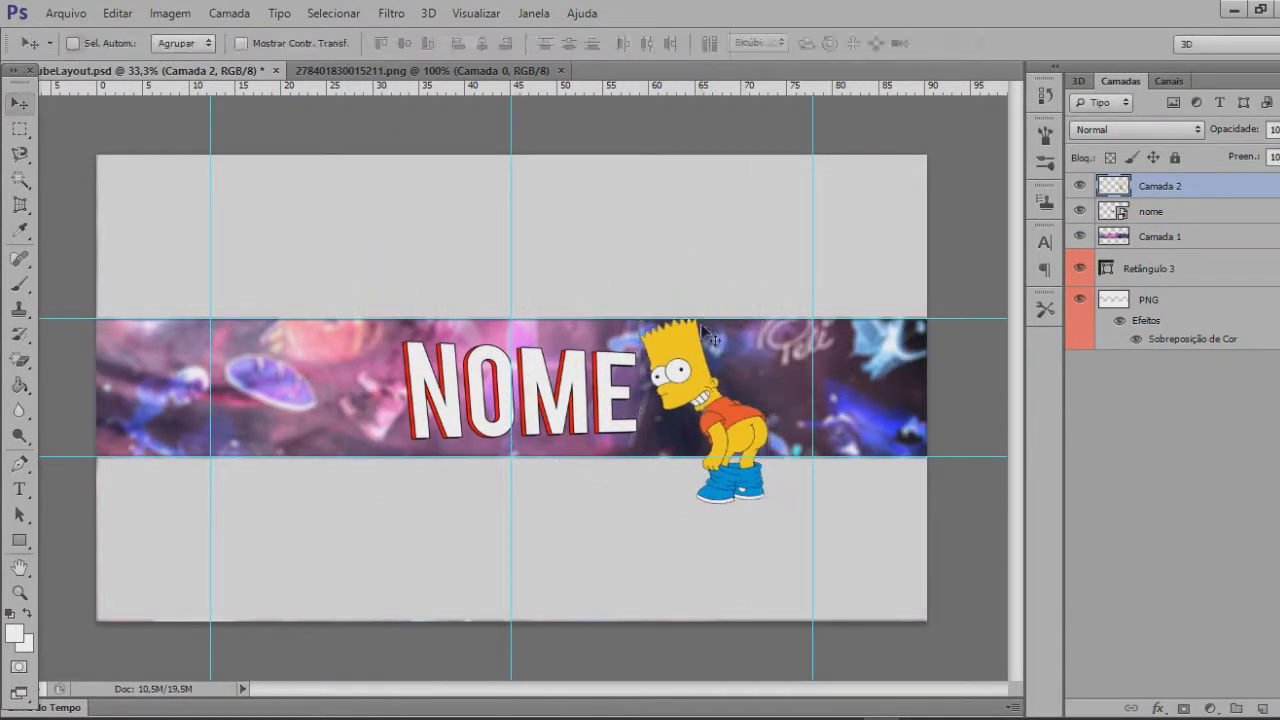
Tilt Bart slightly, move him against the word NOME and cut off the part extending below the banner strip
key(ctrl+t)
drag(668, 260, 704, 256)
drag(725, 442, 699, 440)
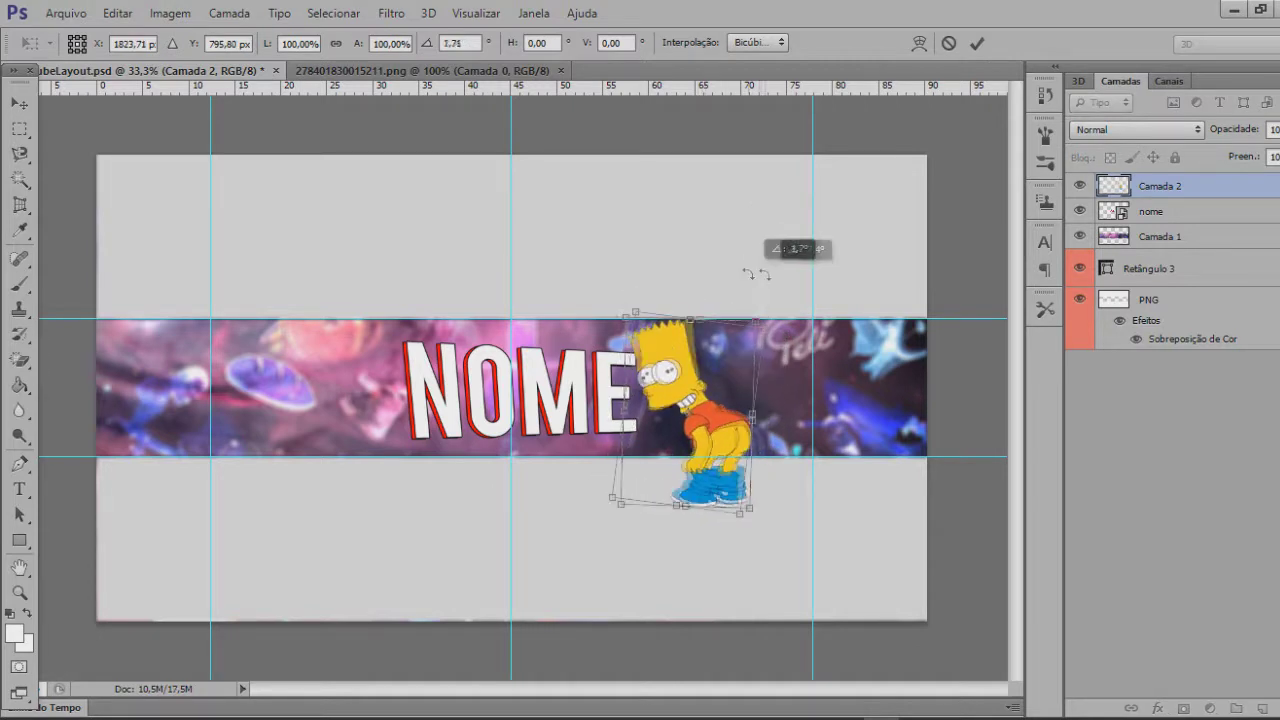
key(Return)
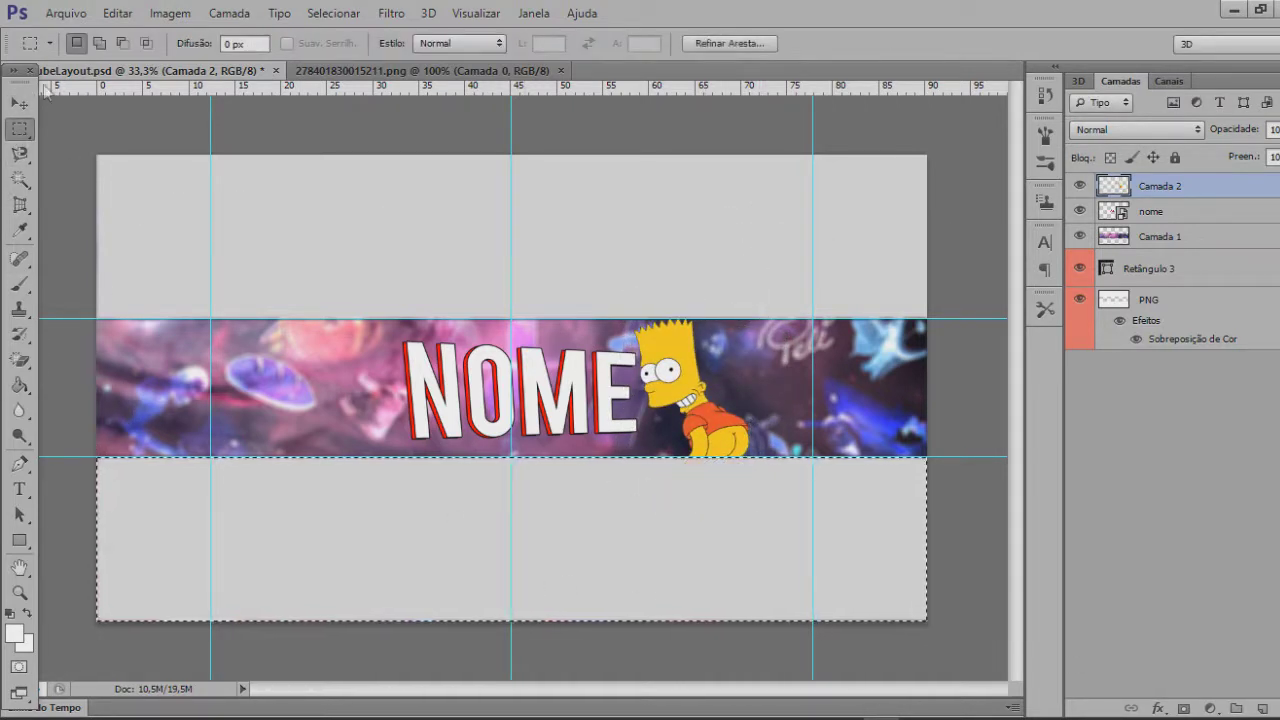
click(20, 103)
click(197, 718)
click(960, 17)
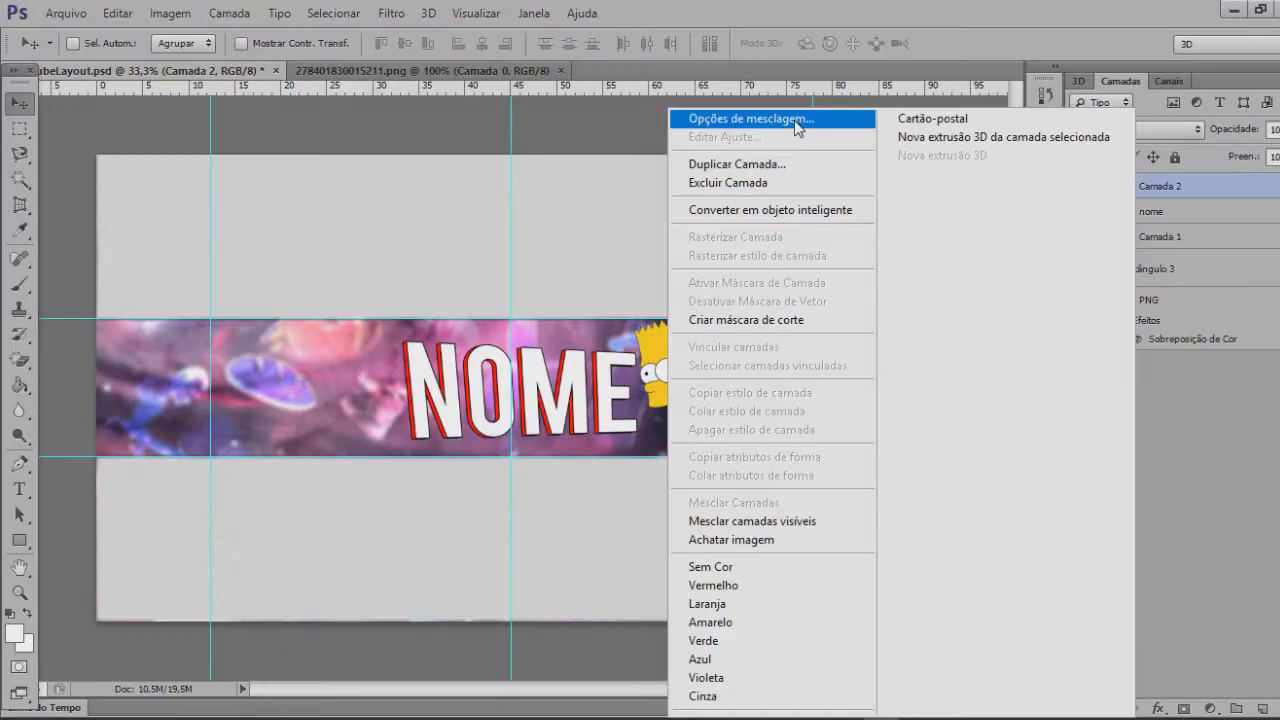
Add a stroke layer style to the Bart layer
click(794, 120)
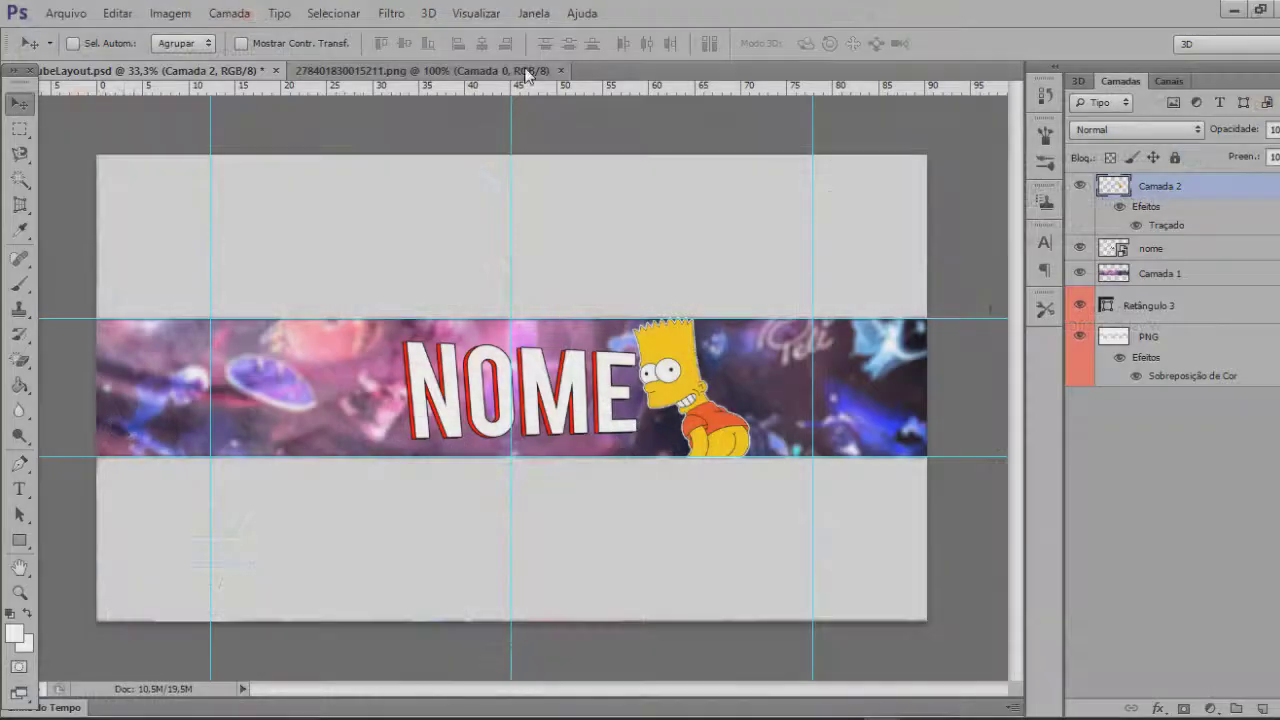
Bring explosão-em-png-2.png from the Downloads folder into the layout and place its layer beneath the nome layer
click(65, 13)
click(60, 51)
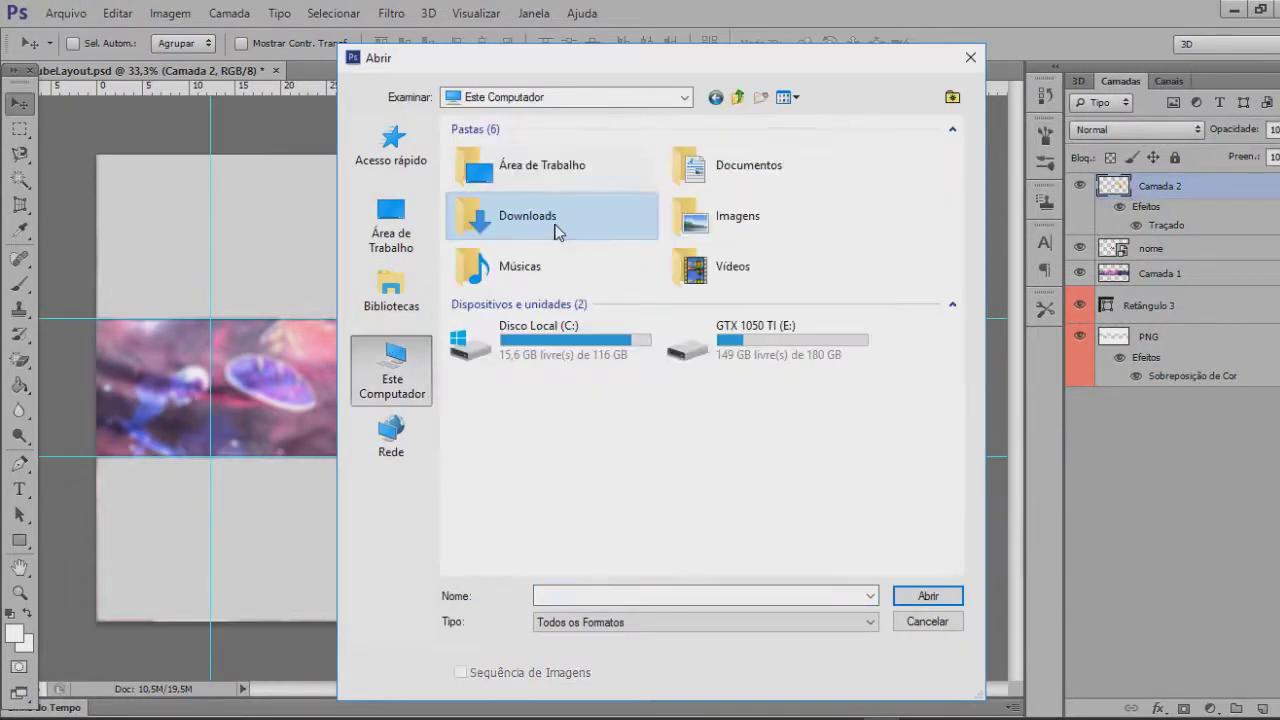
double_click(557, 234)
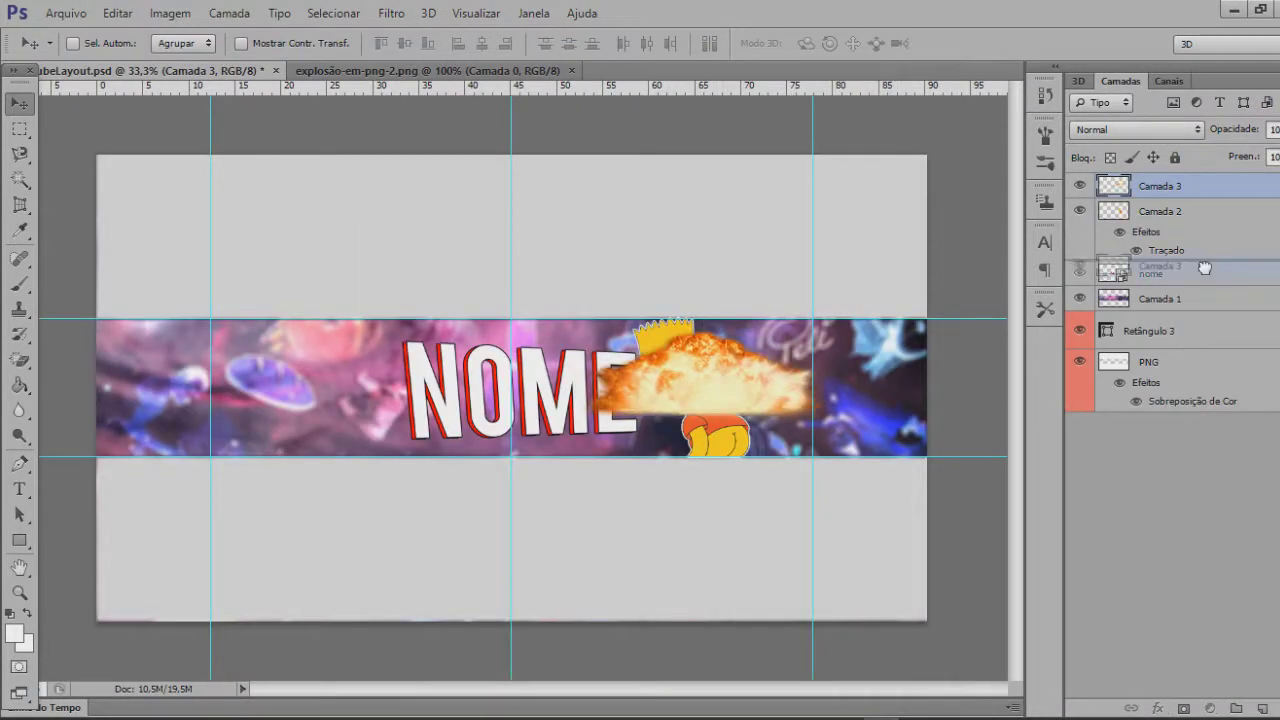
drag(1204, 267, 1204, 285)
Scale the explosion to about 307%, rotate it about -24° and position it behind Bart over the right end of the banner
key(ctrl+t)
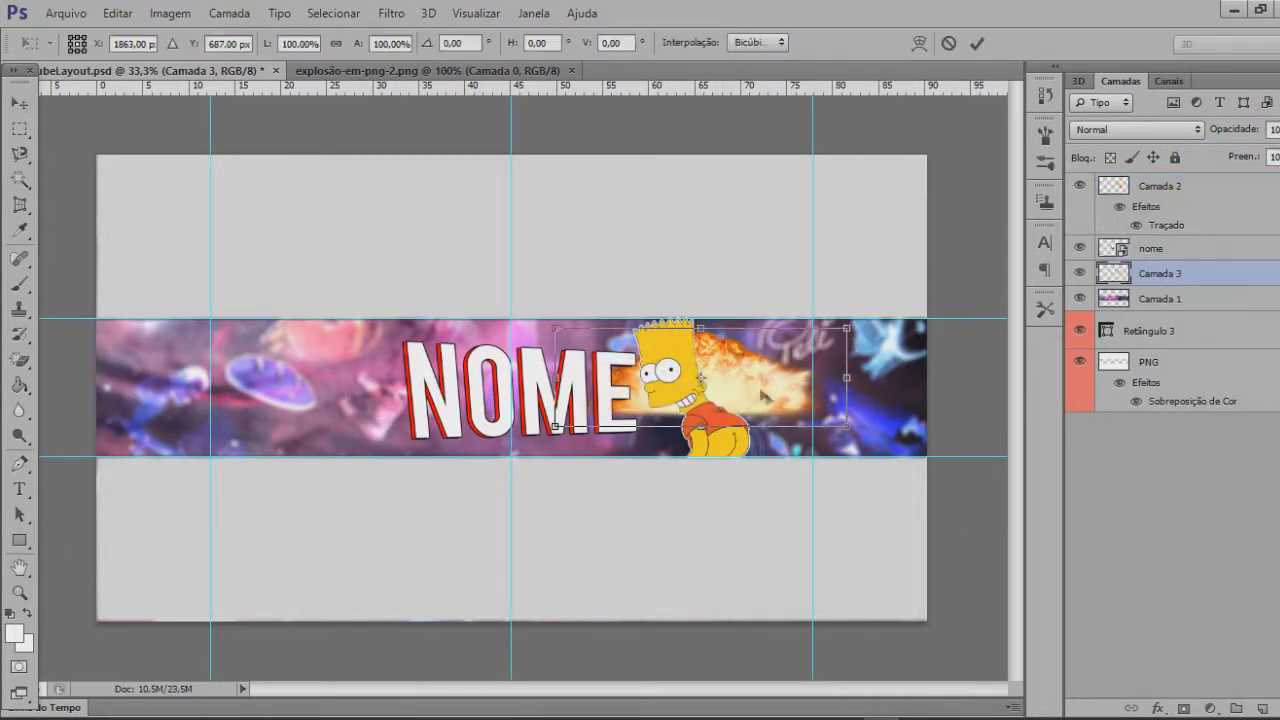
drag(851, 325, 1043, 259)
drag(945, 450, 985, 325)
drag(940, 201, 874, 309)
drag(855, 232, 930, 98)
drag(840, 344, 575, 690)
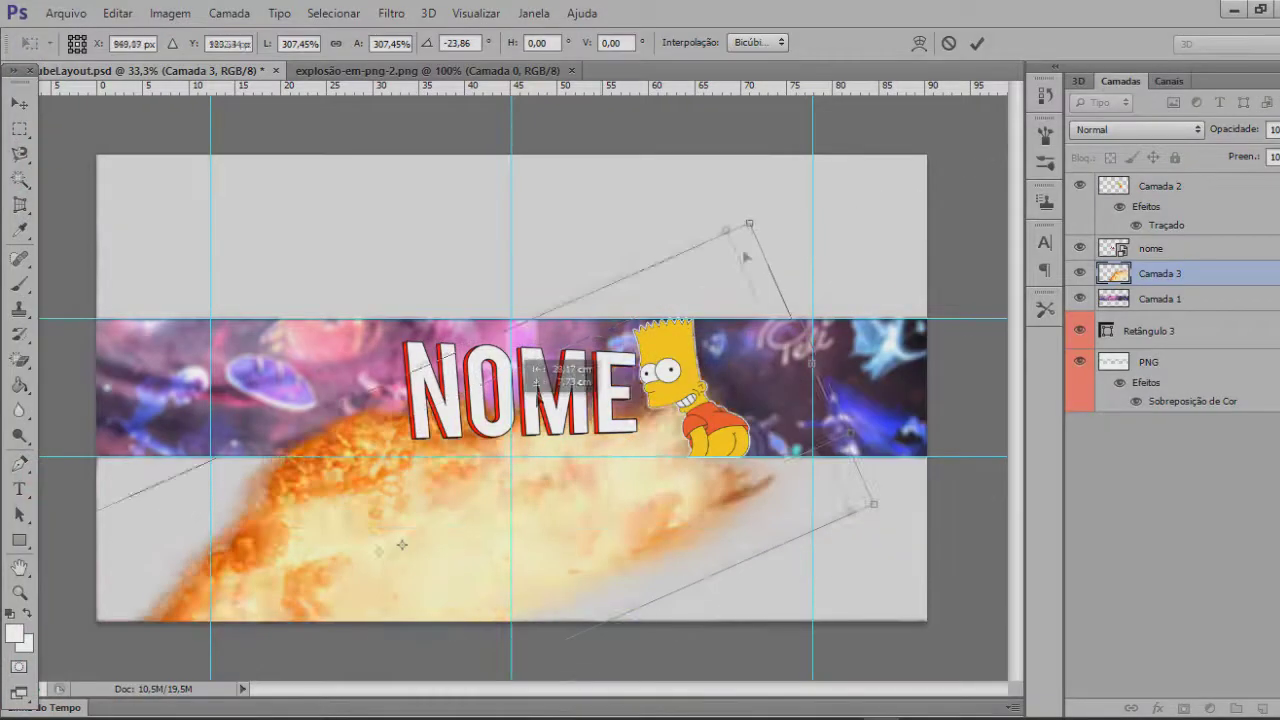
drag(760, 260, 841, 320)
key(Return)
Delete the parts of the explosion that extend above and below the banner strip
key(m)
drag(97, 155, 156, 173)
key(Delete)
drag(830, 293, 830, 595)
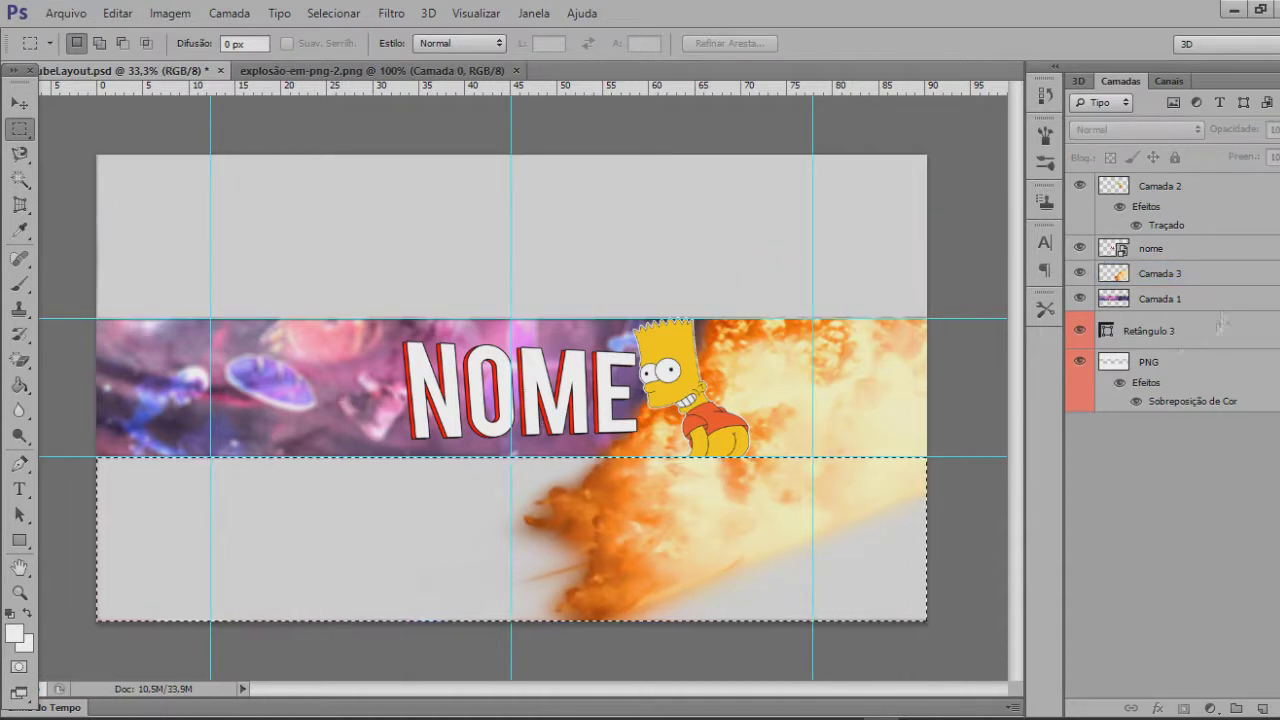
key(Delete)
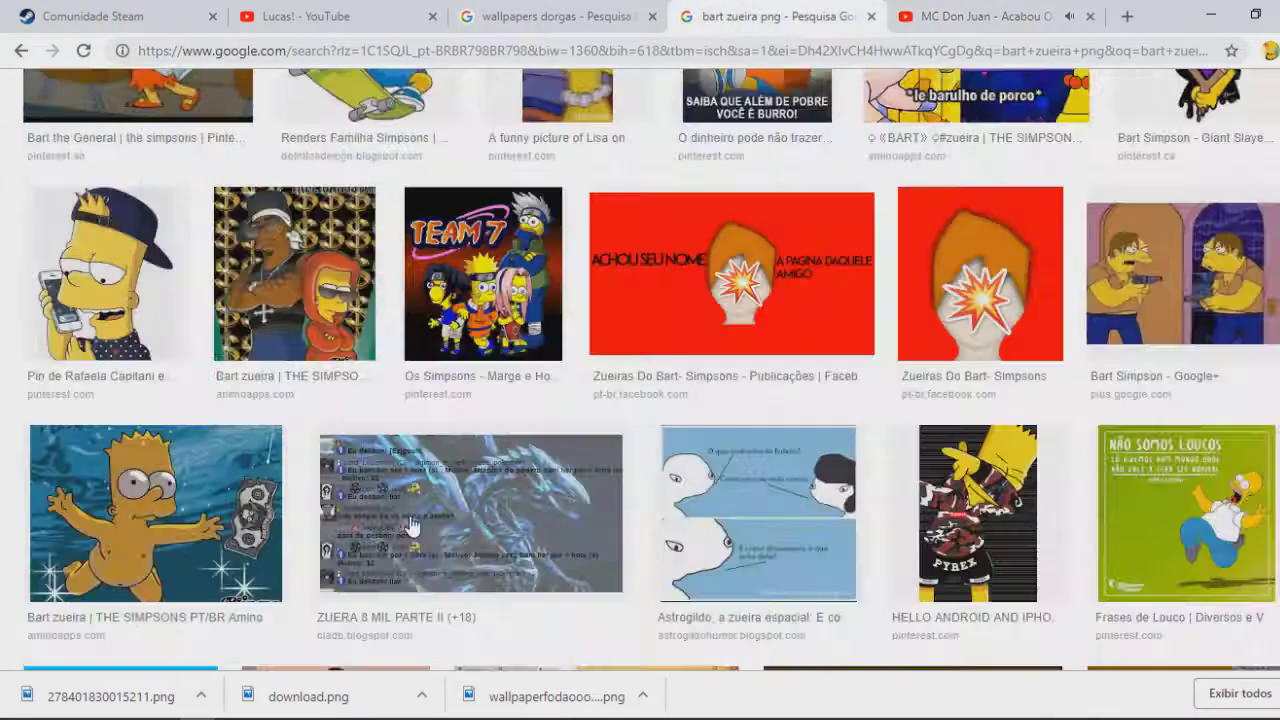
Search Google Images in the browser for "trololo png" and browse the results
key(ctrl+a)
key(BackSpace)
text(trololo png)
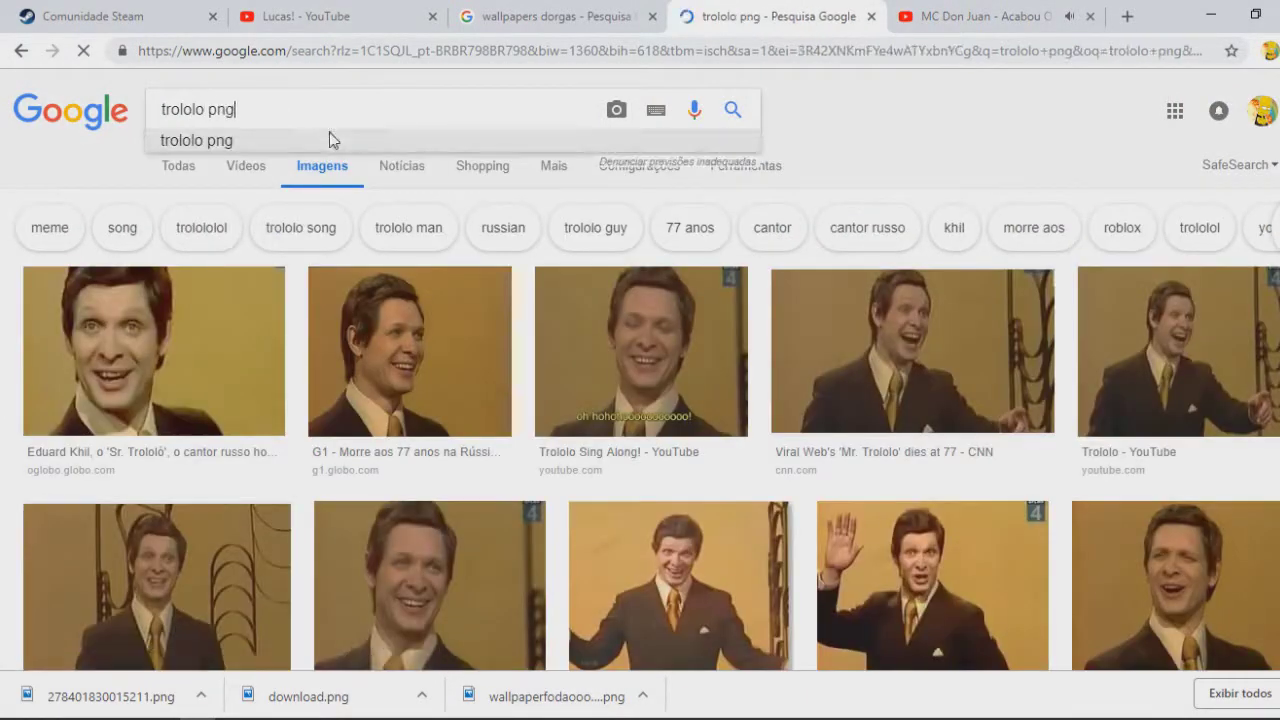
click(329, 134)
scroll(309, 343, down, 15)
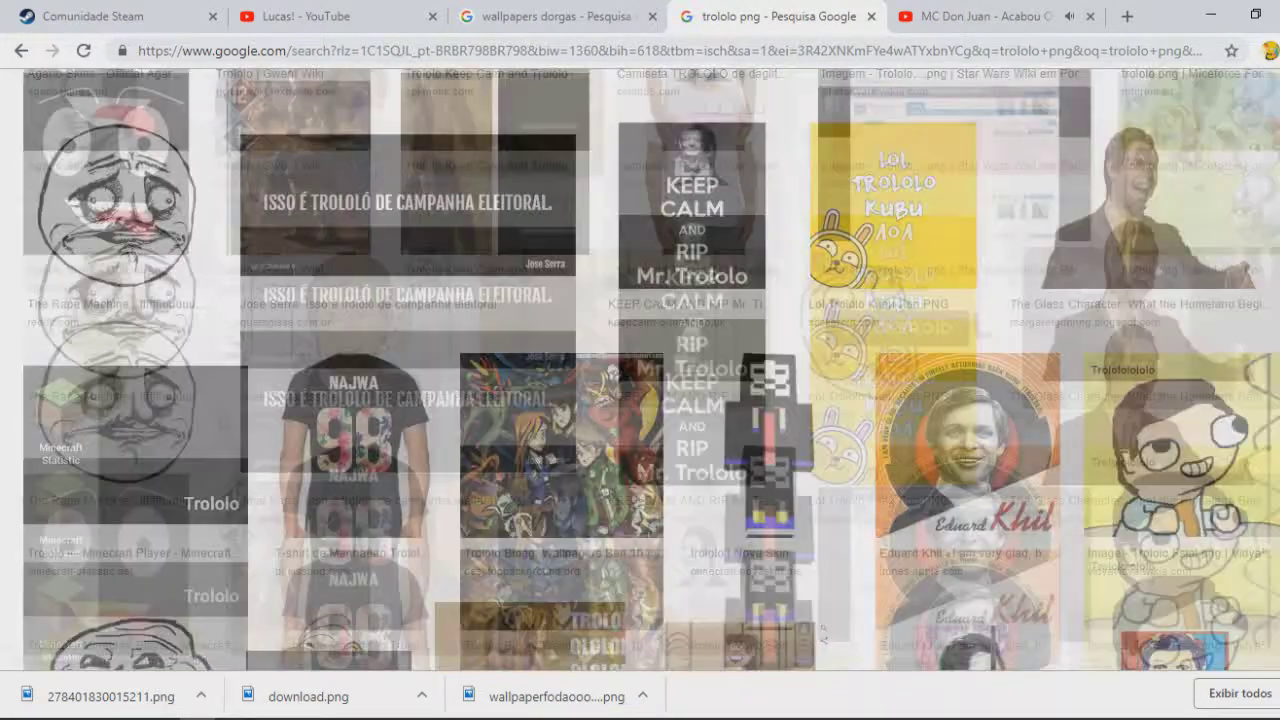
Search Google Images for "zueira", refine the search to "png zueira" and browse the results for a usable picture
scroll(309, 343, up, 15)
triple_click(334, 109)
text(zueira)
key(Return)
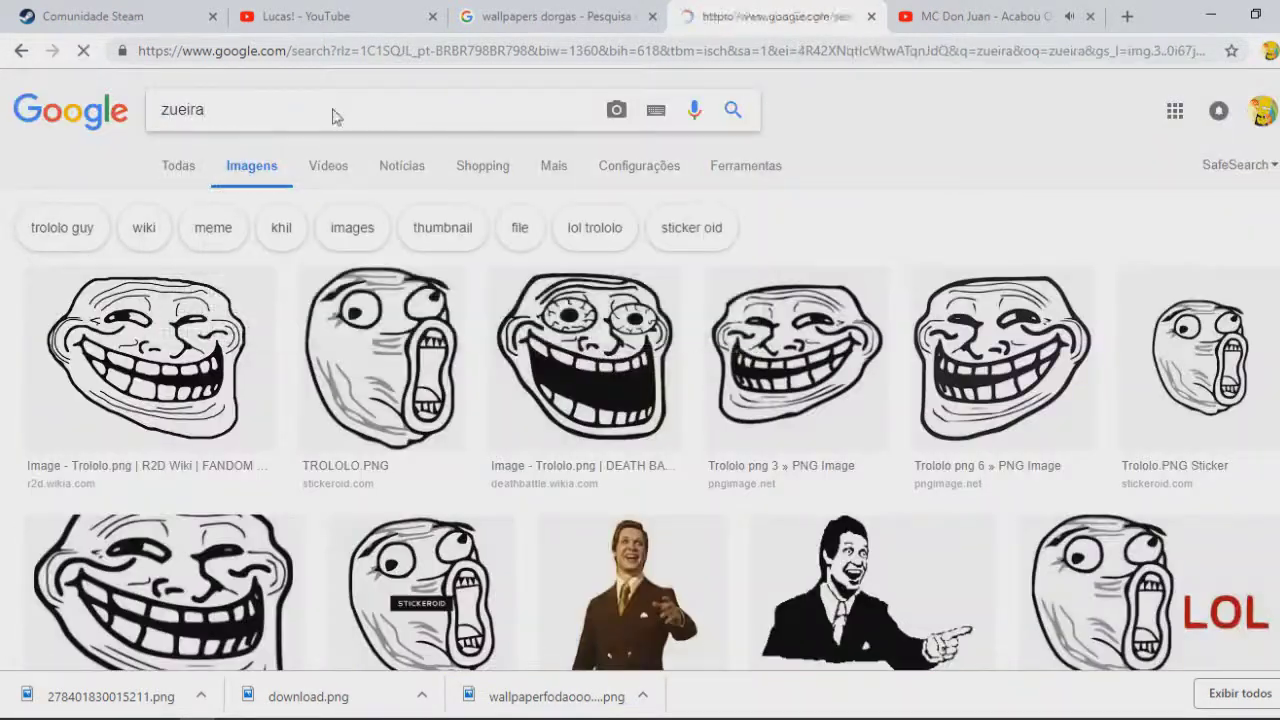
text(pn)
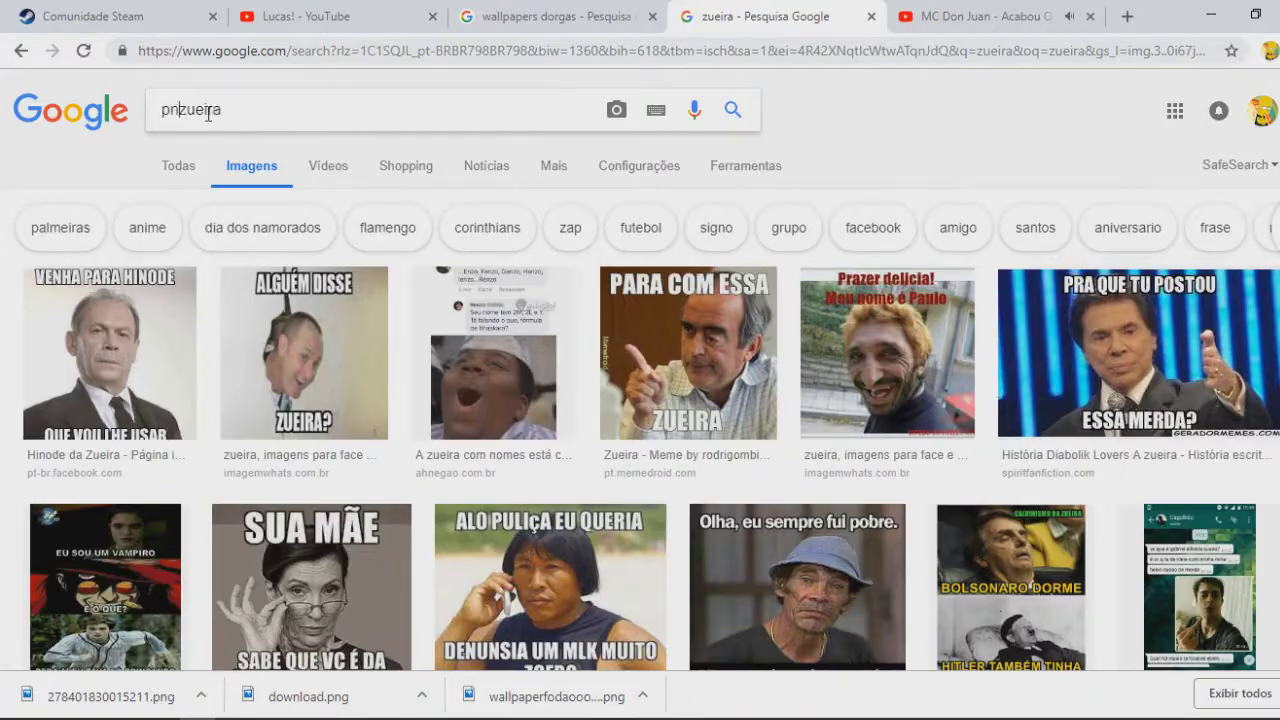
text(g)
key(Return)
scroll(765, 420, down, 5)
scroll(763, 420, down, 10)
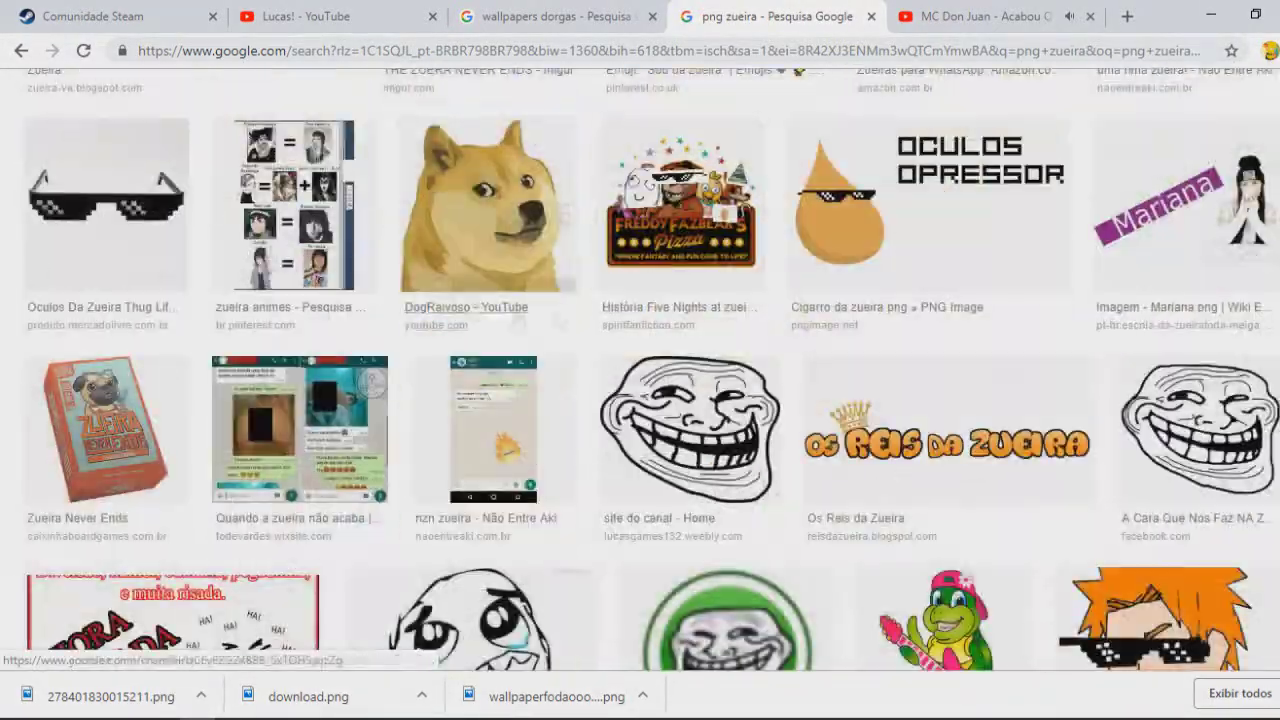
click(487, 206)
Search Google Images for "dog png" and save the 900 × 900 transparent picture of the Shiba puppy with outstretched paws
scroll(349, 175, up, 15)
triple_click(265, 108)
text(dog png)
key(Return)
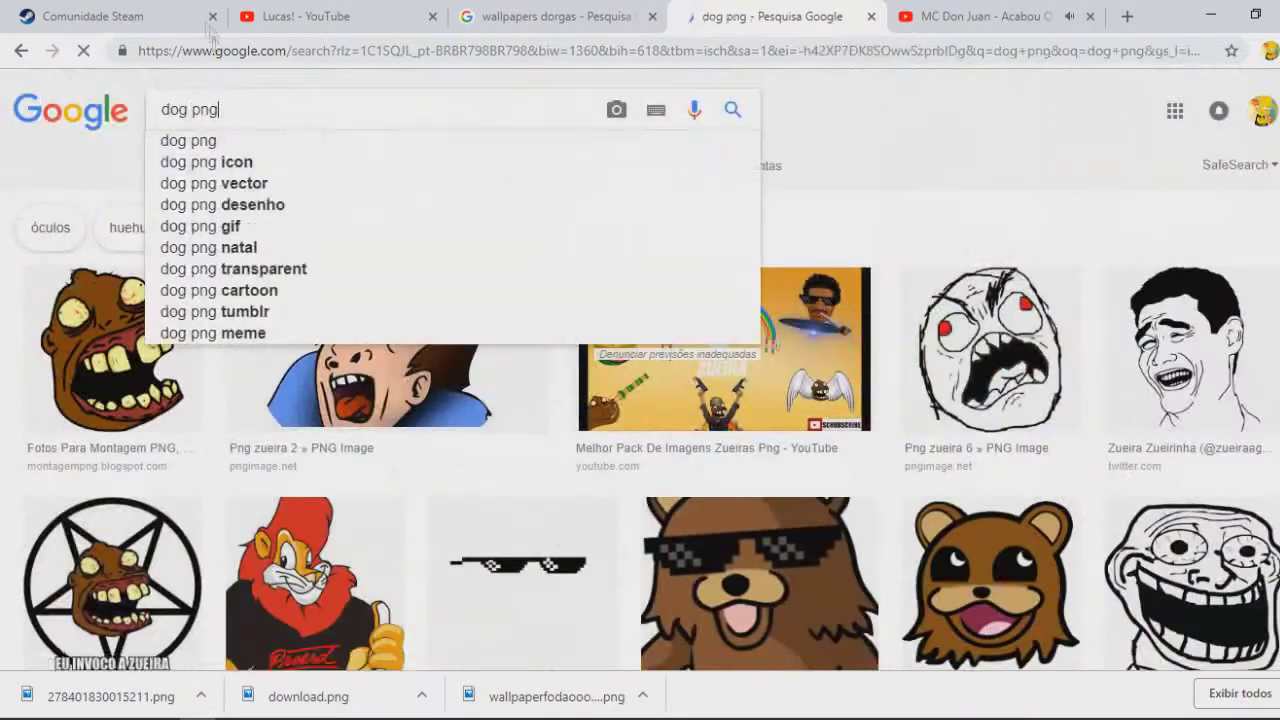
scroll(213, 483, down, 1)
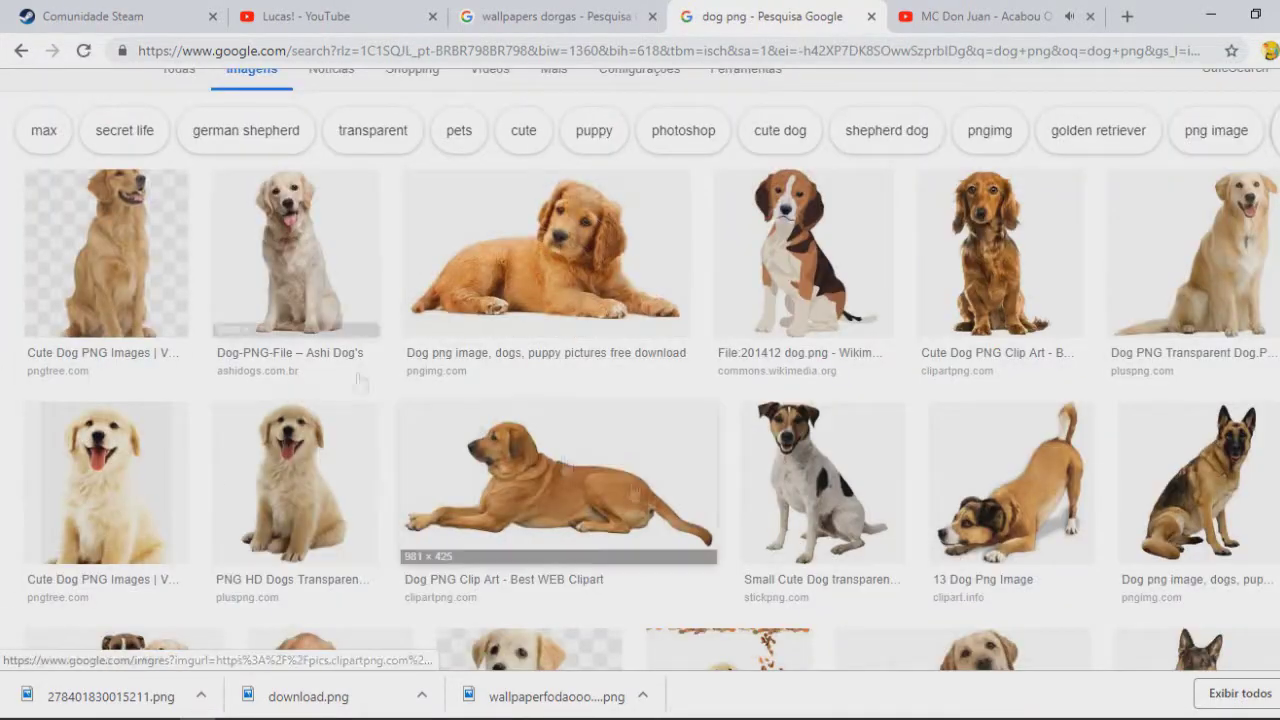
scroll(909, 480, down, 10)
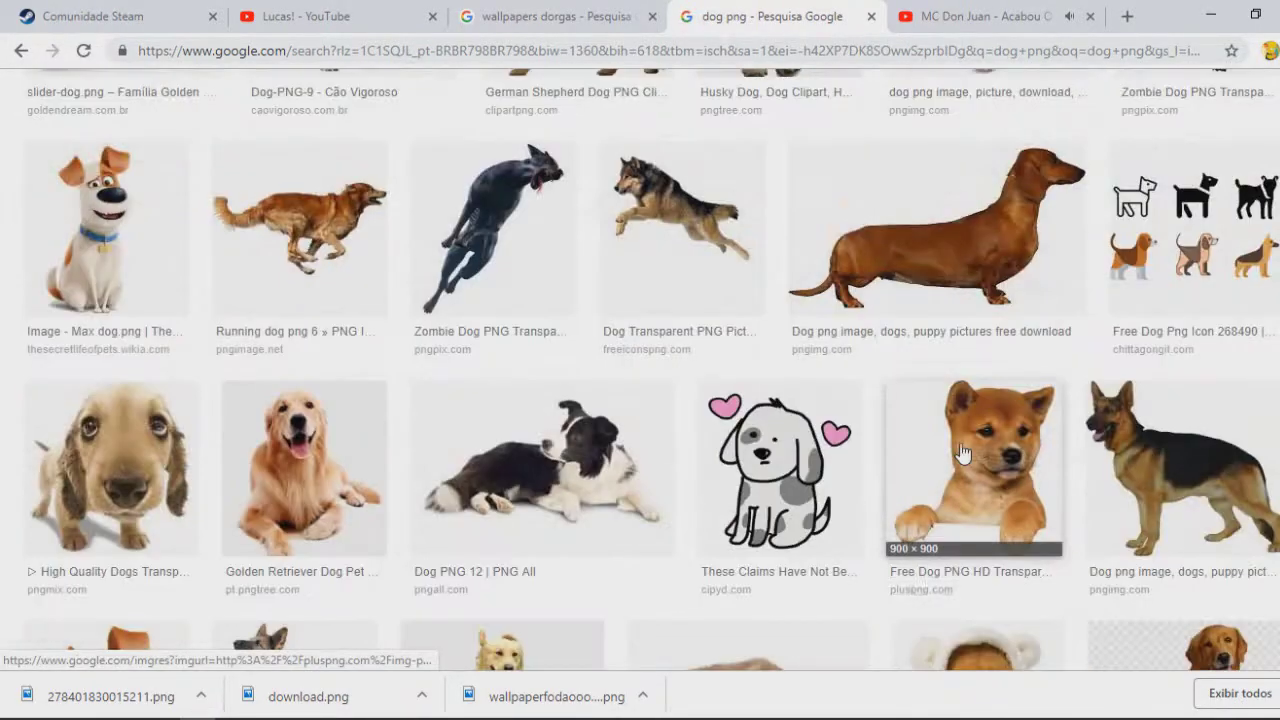
click(909, 480)
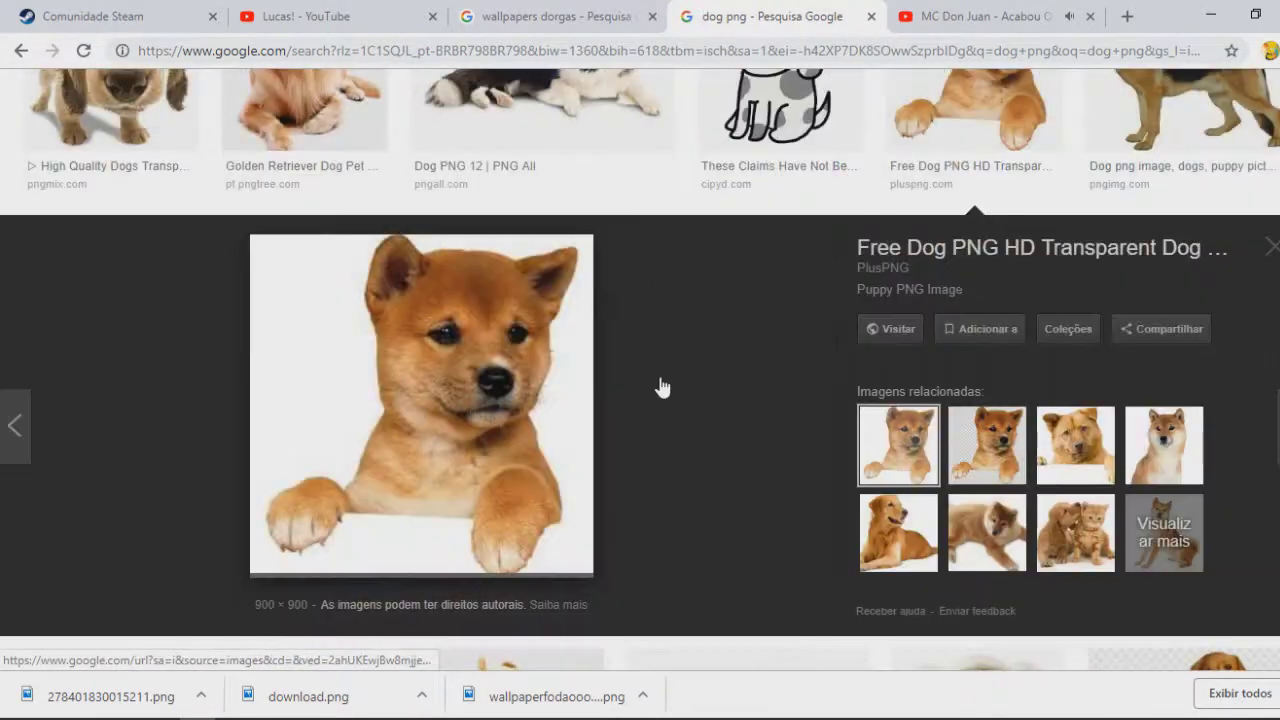
right_click(382, 336)
click(440, 503)
click(491, 431)
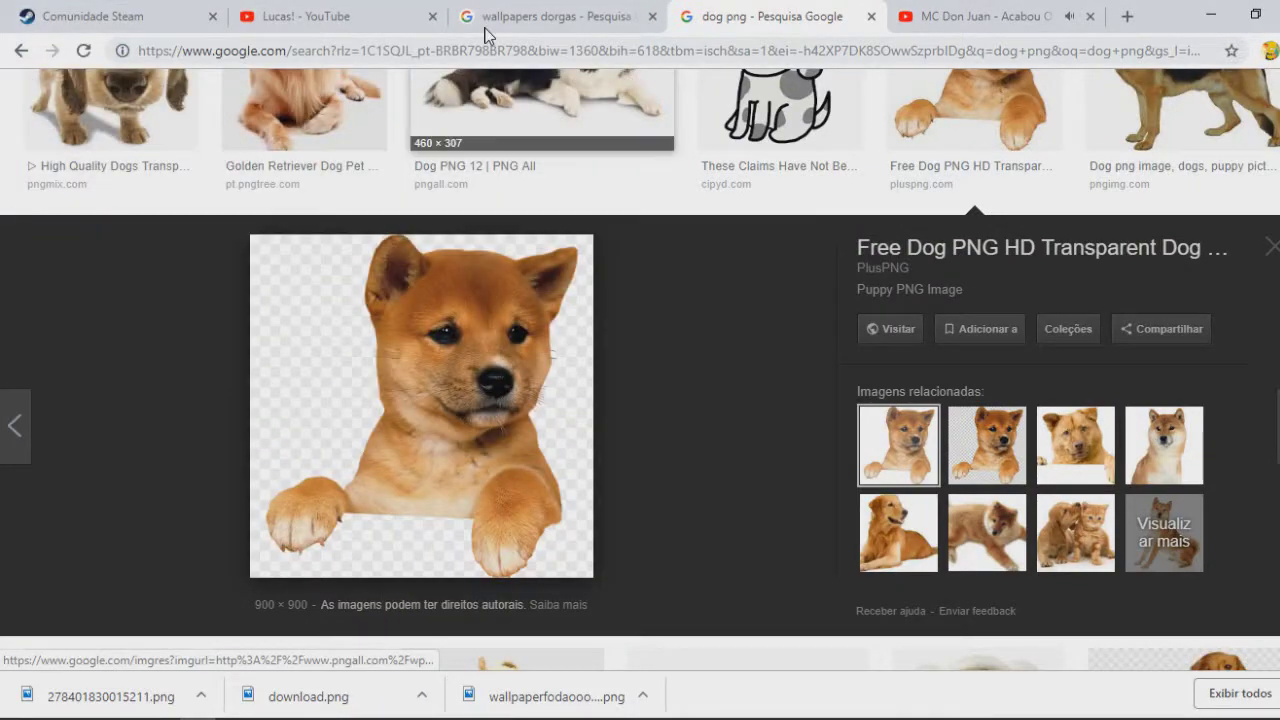
Switch to Photoshop and open the downloaded puppy picture
click(1211, 15)
key(ctrl+o)
scroll(936, 340, down, 10)
click(366, 242)
double_click(549, 415)
mouse_move(549, 410)
mouse_down()
mouse_move(600, 400)
mouse_move(491, 413)
mouse_move(558, 432)
mouse_up()
key(Return)
Bring the puppy picture into the banner layout on its own layer directly beneath the nome layer
double_click(1190, 198)
click(866, 229)
key(ctrl+z)
click(21, 360)
click(452, 391)
key(ctrl+z)
key(ctrl+0)
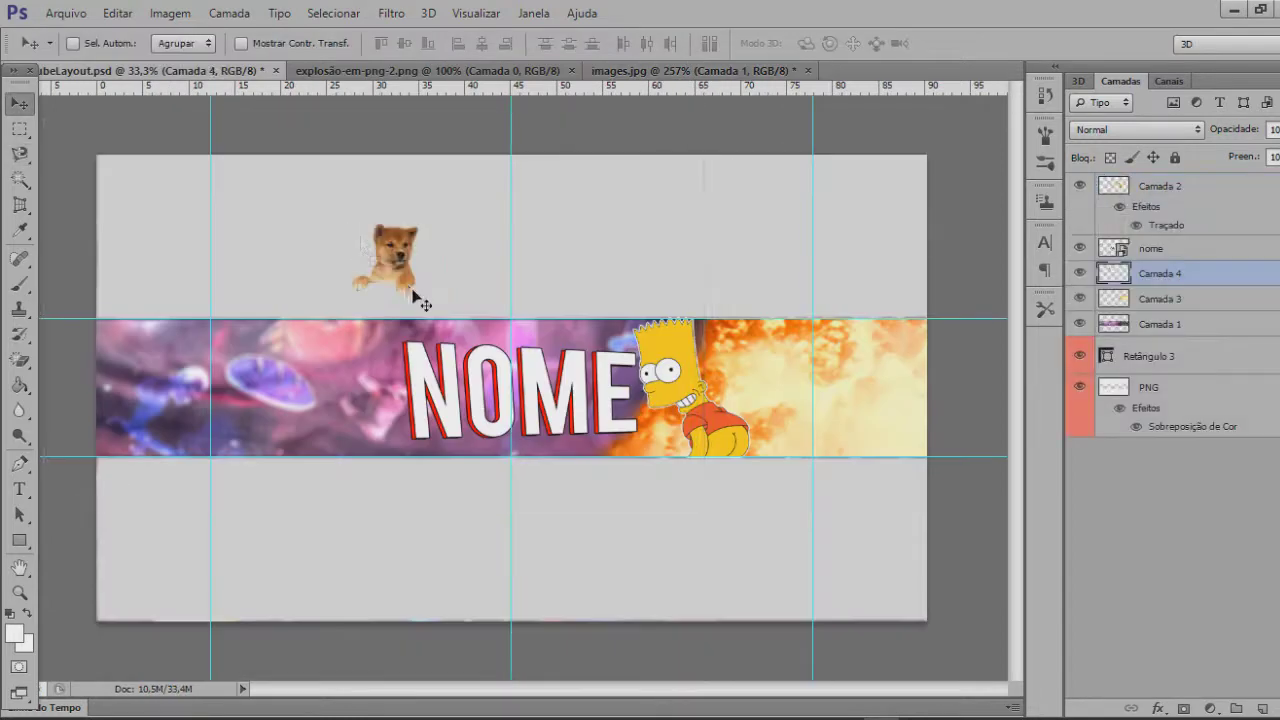
Enlarge the puppy and position it beside the N of NOME, partly behind the letter
scroll(414, 294, up, 3)
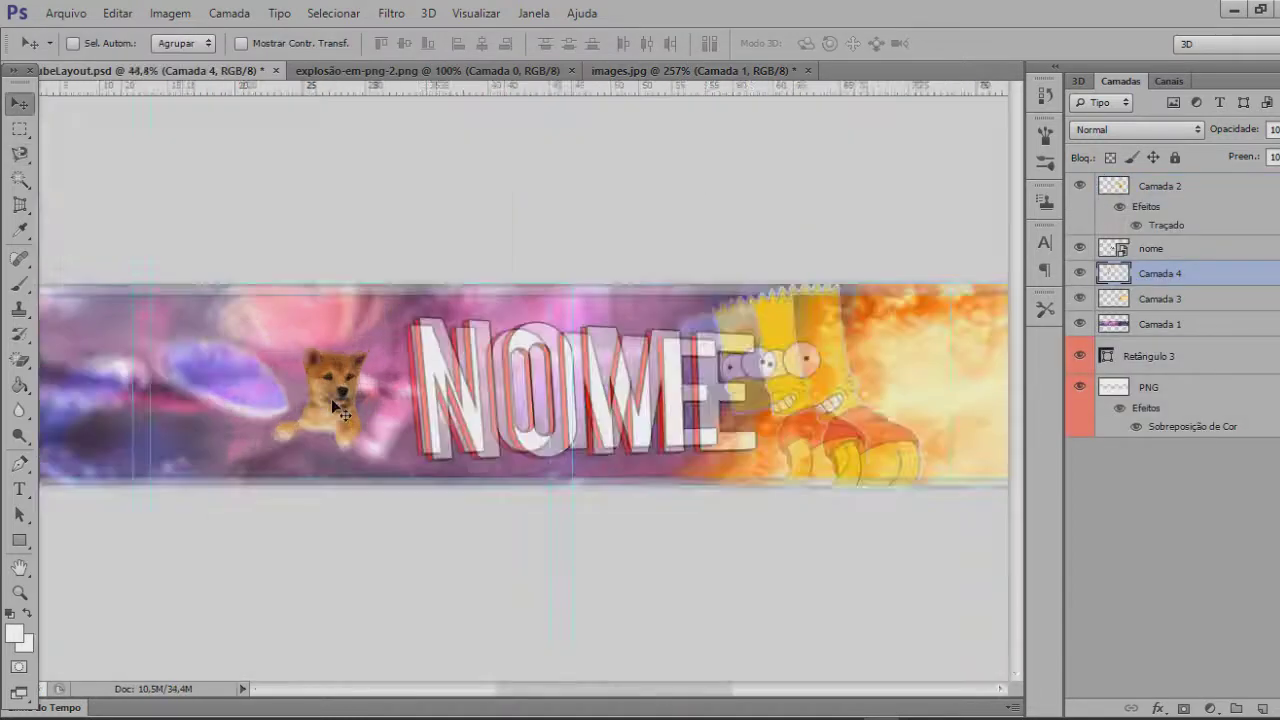
key(ctrl+t)
drag(486, 206, 368, 348)
drag(546, 289, 603, 230)
drag(422, 365, 411, 306)
drag(434, 124, 378, 114)
drag(422, 339, 444, 369)
click(977, 44)
key(Return)
key(ctrl+0)
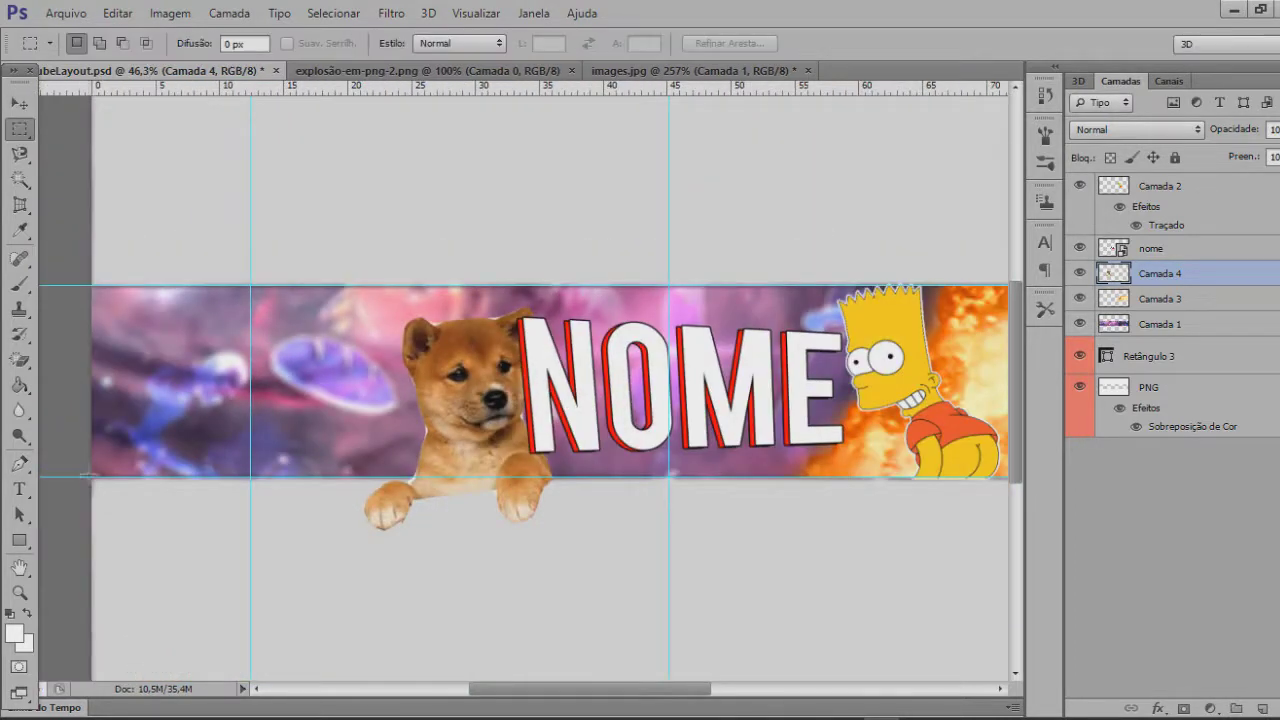
Delete the parts of the puppy that extend below the banner strip
scroll(617, 510, down, 5)
scroll(617, 510, up, 3)
scroll(617, 510, down, 2)
scroll(617, 510, up, 2)
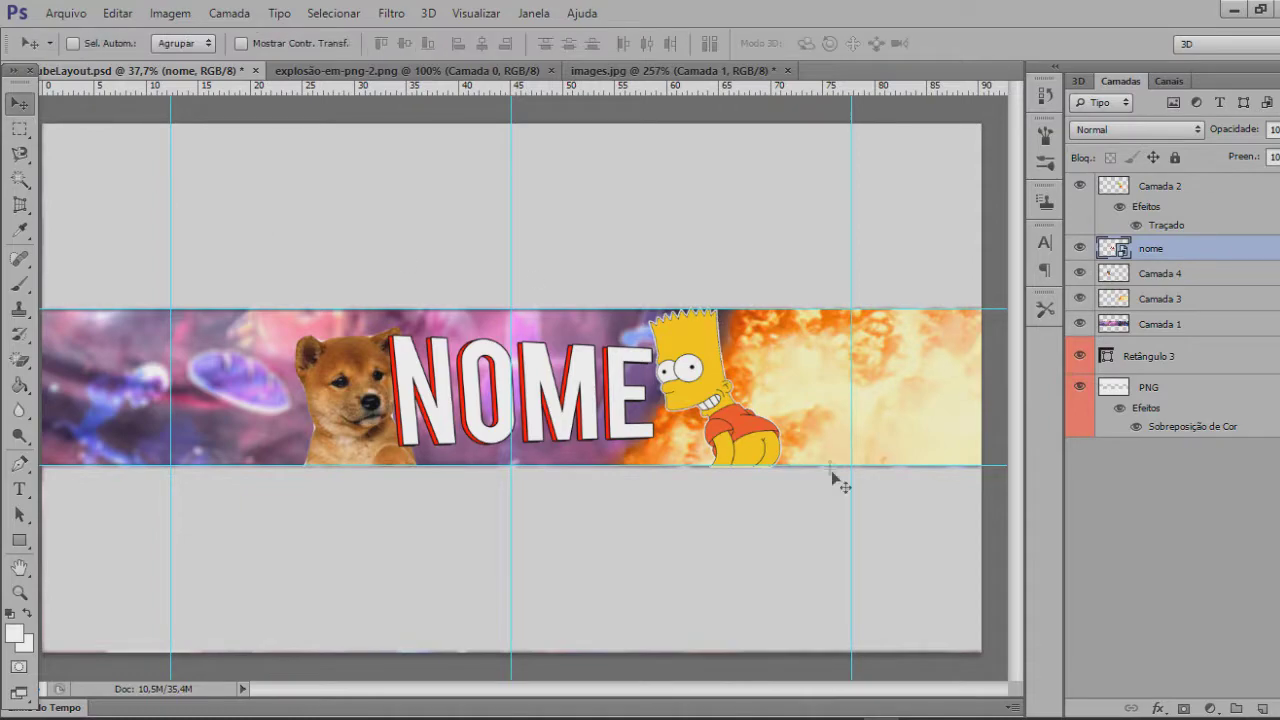
scroll(443, 449, down, 2)
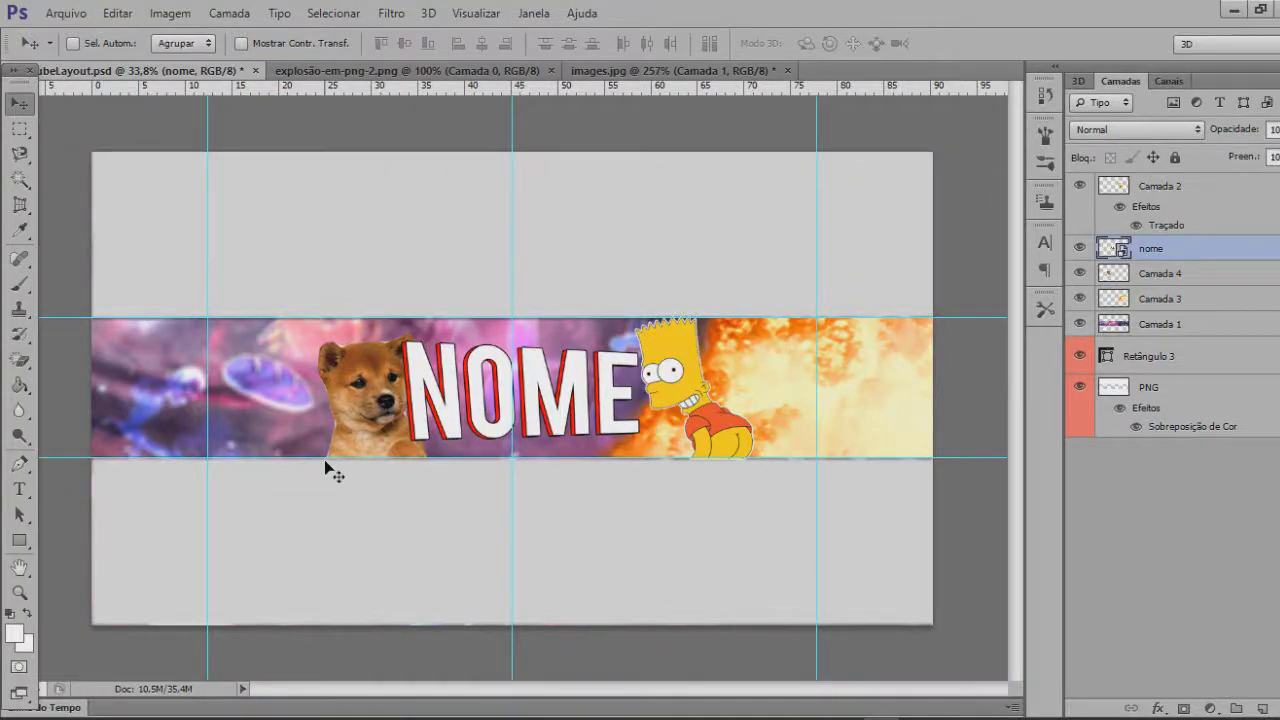
Duplicate the NOME text on a layer beneath nome and try a Color Overlay on the copy
key(ctrl+v)
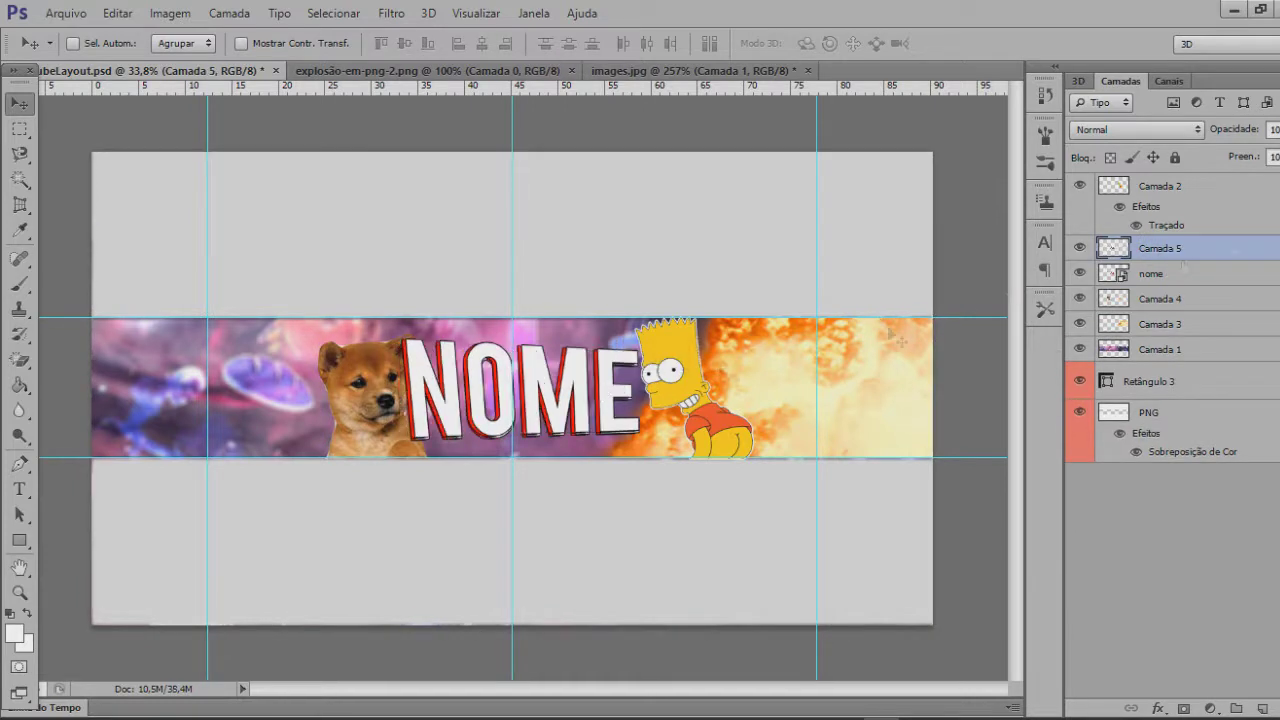
right_click(1150, 273)
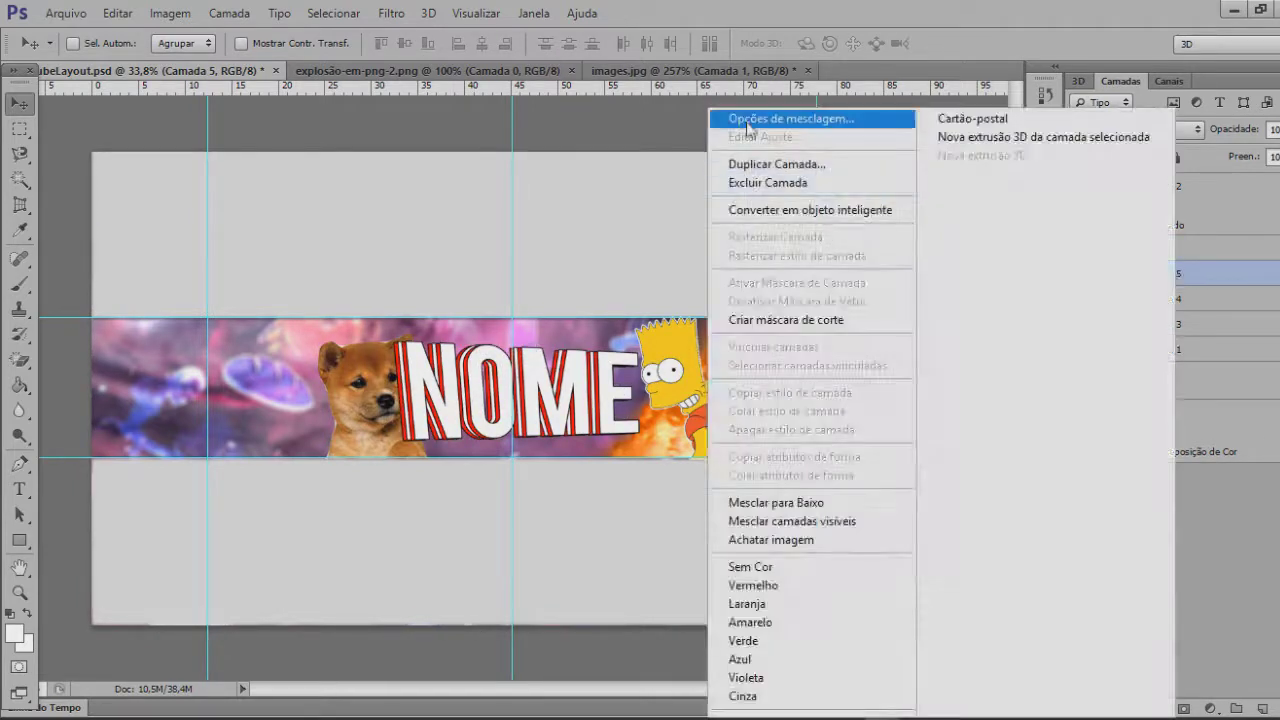
click(749, 114)
click(622, 407)
click(1085, 240)
click(1051, 354)
click(1236, 186)
click(1213, 207)
Switch off the Color Overlay on the NOME copy
right_click(1195, 273)
click(810, 118)
click(586, 403)
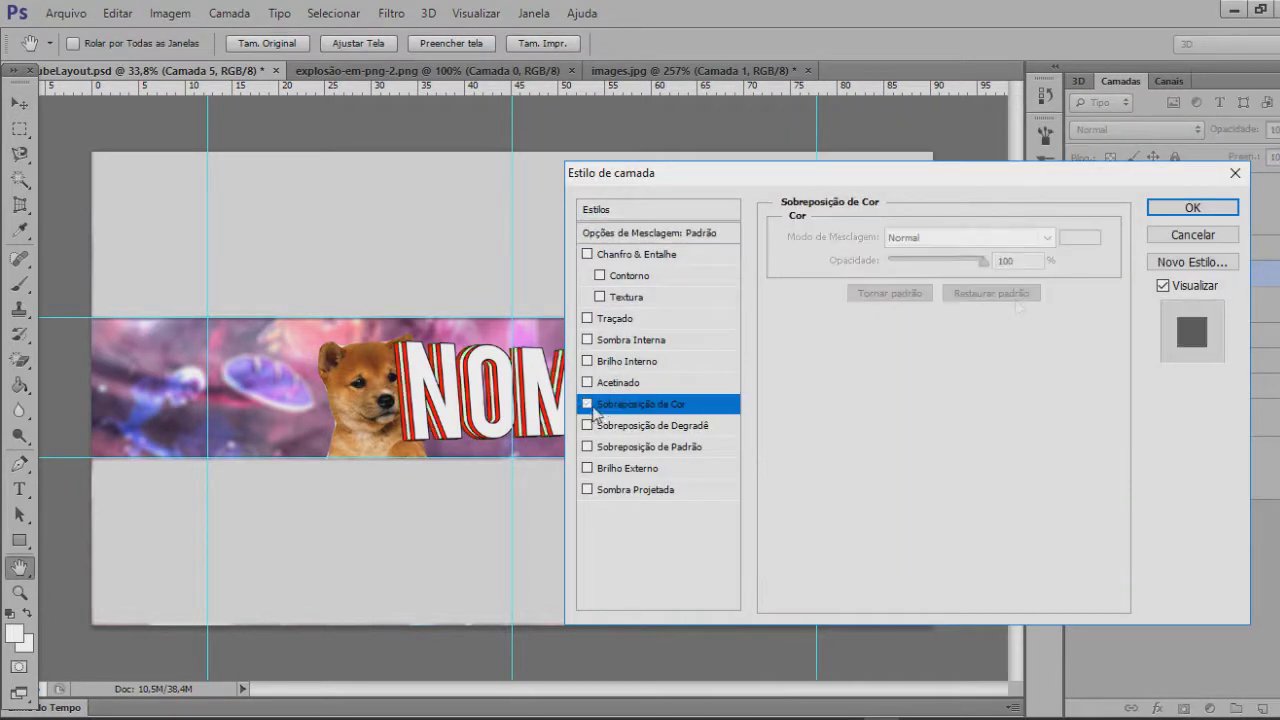
click(1192, 207)
Convert the NOME copy and the nome layer into one smart object and shift it slightly toward Bart
ctrl+click(1188, 252)
right_click(1188, 252)
click(806, 185)
mouse_move(577, 361)
mouse_down()
mouse_move(608, 352)
mouse_move(592, 366)
mouse_up()
Switch to the browser and start a new image search
mouse_move(197, 718)
click(214, 643)
triple_click(360, 116)
text(m)
Switch back to Photoshop and close the images.jpg and explosão-em-png-2.png documents
key(alt+Tab)
click(787, 71)
click(691, 290)
click(551, 71)
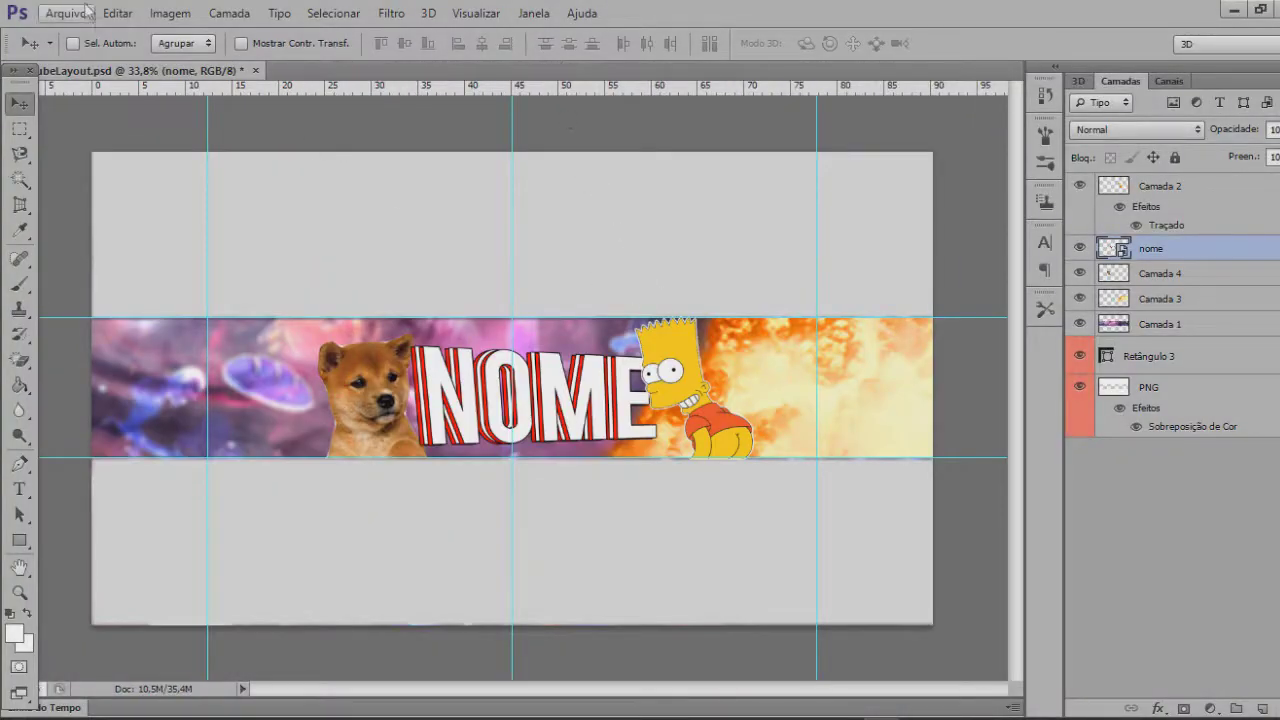
Open the kisspng picture of the three cartoon bears and bring it into the layout above the nome layer
click(68, 14)
click(72, 51)
scroll(668, 382, down, 5)
scroll(668, 382, up, 5)
click(391, 370)
double_click(603, 310)
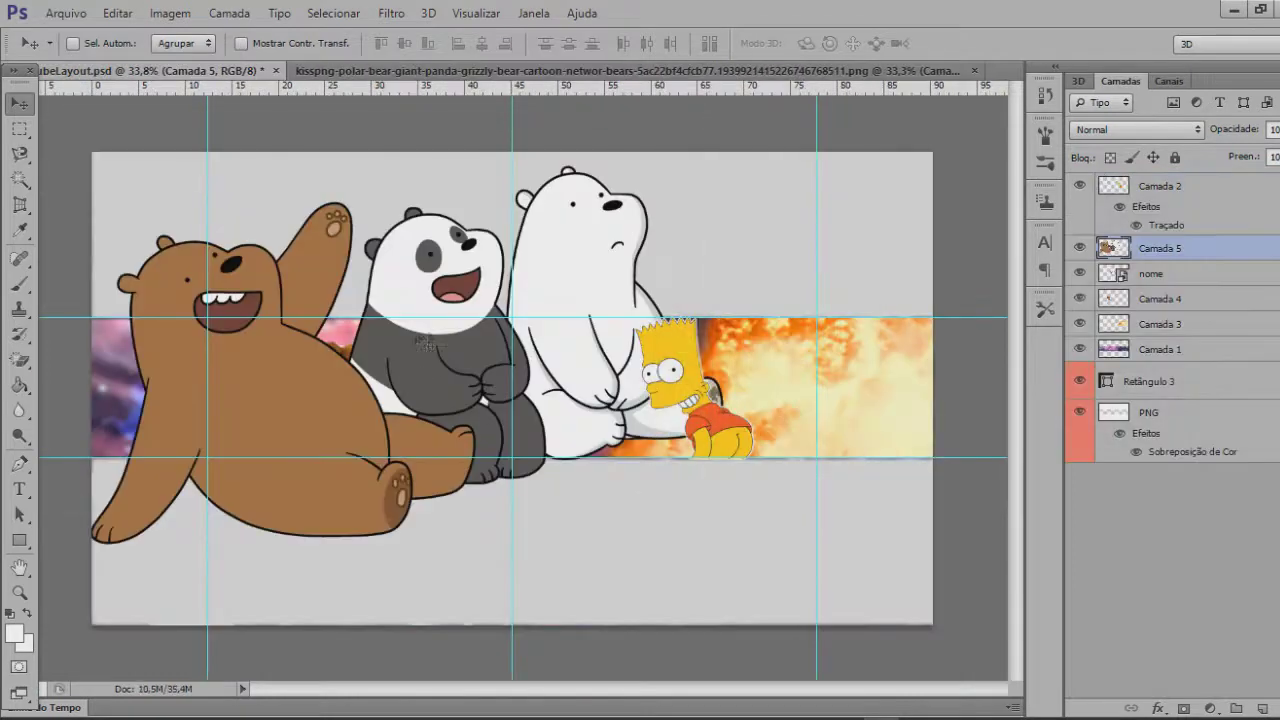
Scale the bears to about 45%, rotate them about 23° over the banner's left end, and place their layer beneath the puppy's
key(ctrl+t)
drag(722, 167, 375, 375)
drag(260, 450, 248, 393)
drag(295, 241, 352, 285)
mouse_move(266, 395)
mouse_down()
mouse_move(755, 404)
mouse_move(255, 398)
mouse_up()
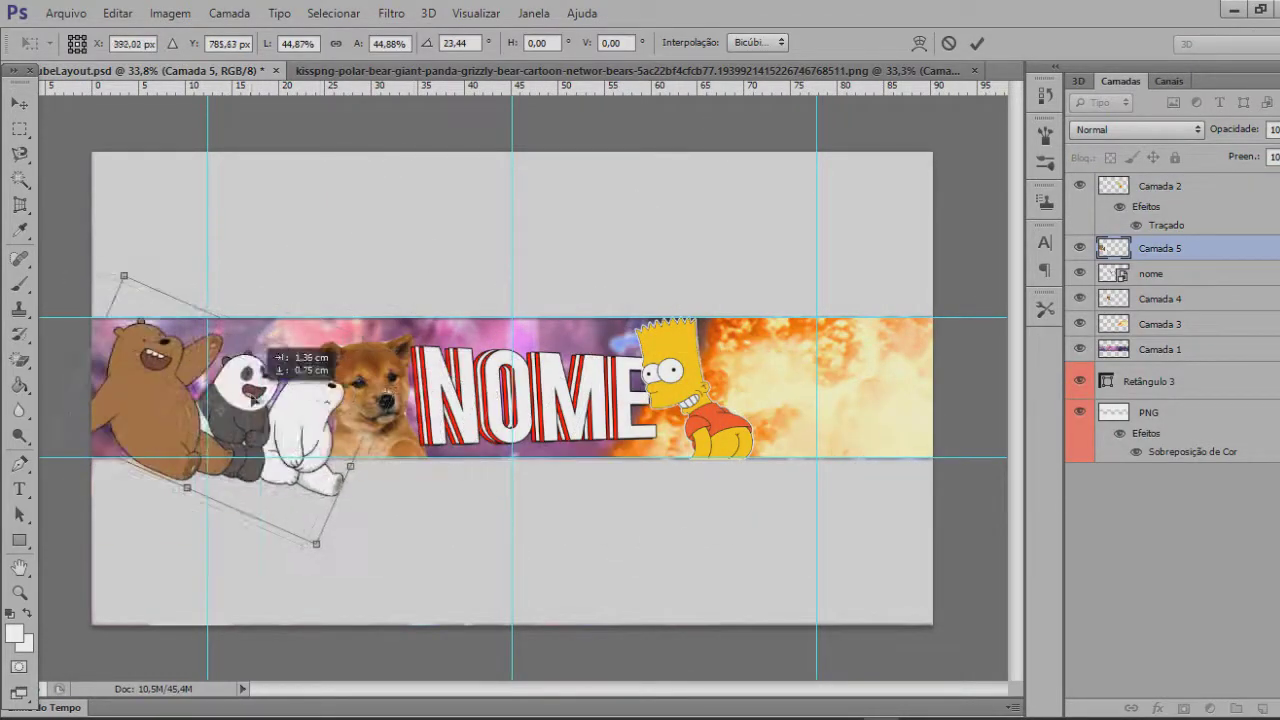
click(977, 44)
drag(1160, 248, 1160, 309)
drag(282, 435, 288, 433)
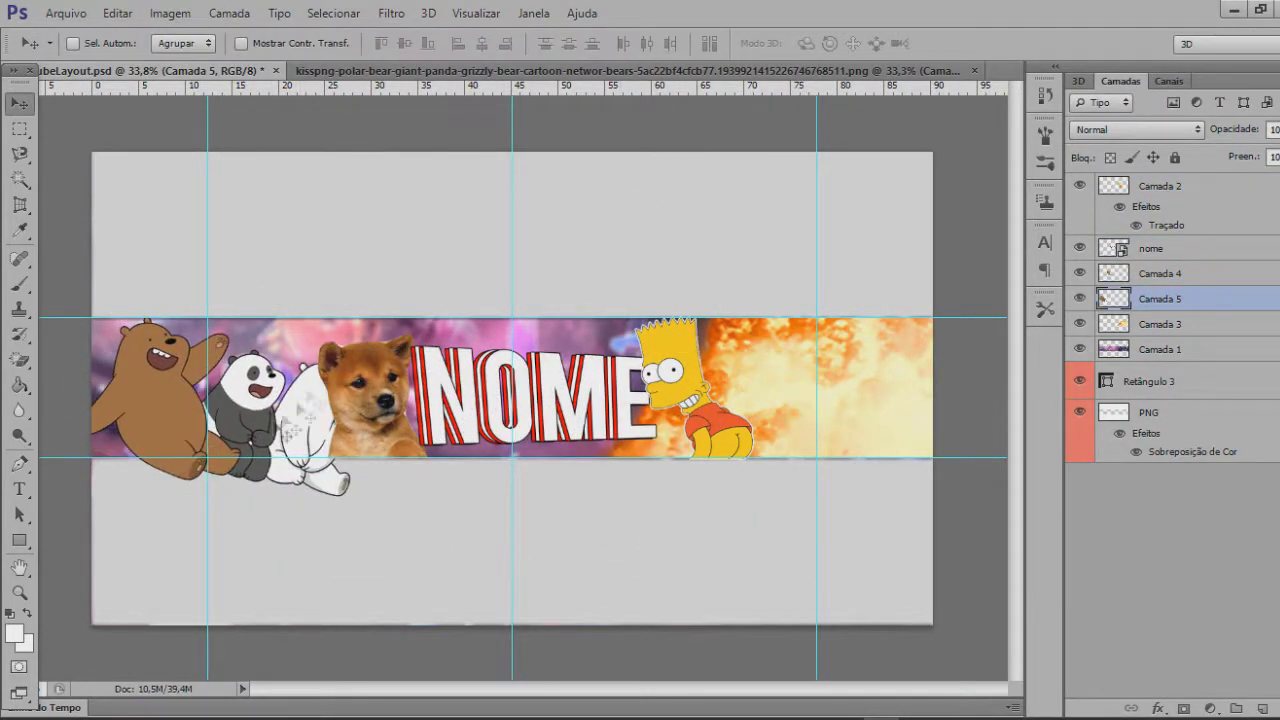
Rotate the bears back to level beside the puppy and delete what extends below the banner strip
key(ctrl+t)
drag(300, 287, 263, 268)
mouse_move(313, 388)
mouse_down()
mouse_move(290, 397)
mouse_move(301, 391)
mouse_up()
key(Return)
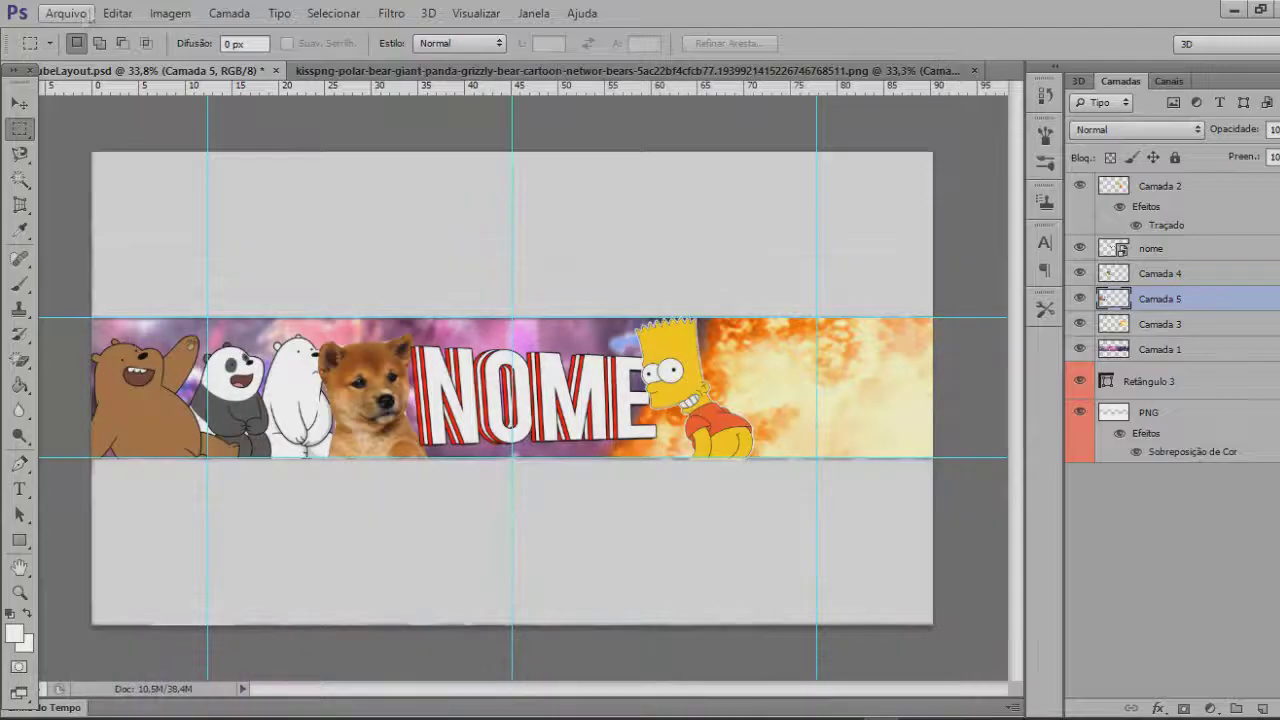
Start opening a file, switch to the browser, search Google Images for "nyan cat png" and pick the related Know Your Meme picture
click(65, 13)
click(55, 47)
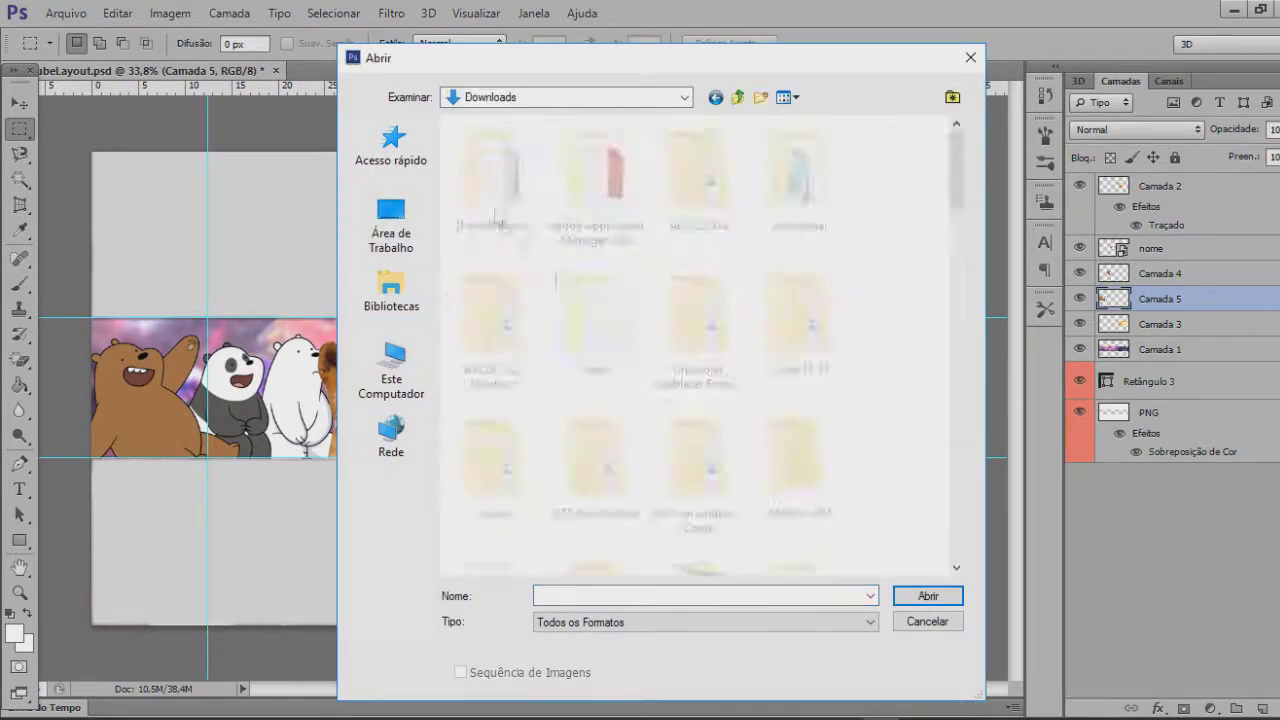
text(nyan cat png)
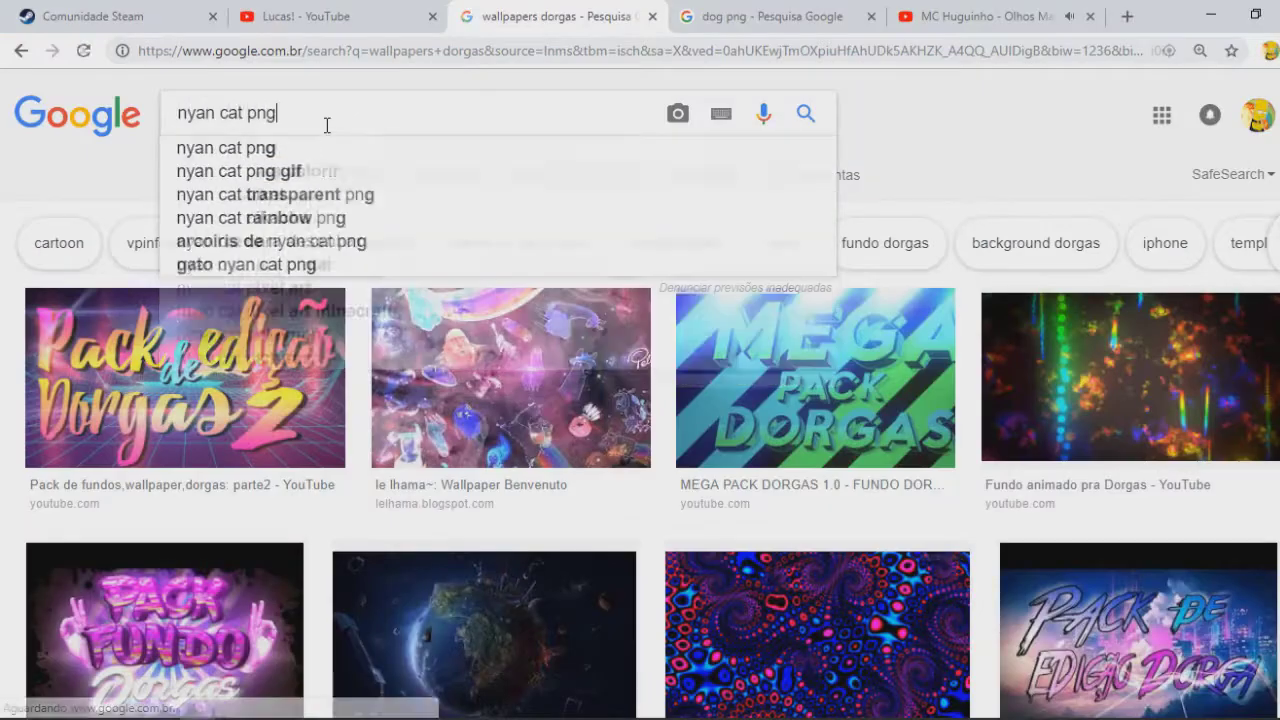
key(Return)
scroll(280, 503, down, 2)
scroll(711, 531, down, 2)
scroll(733, 514, up, 3)
click(120, 510)
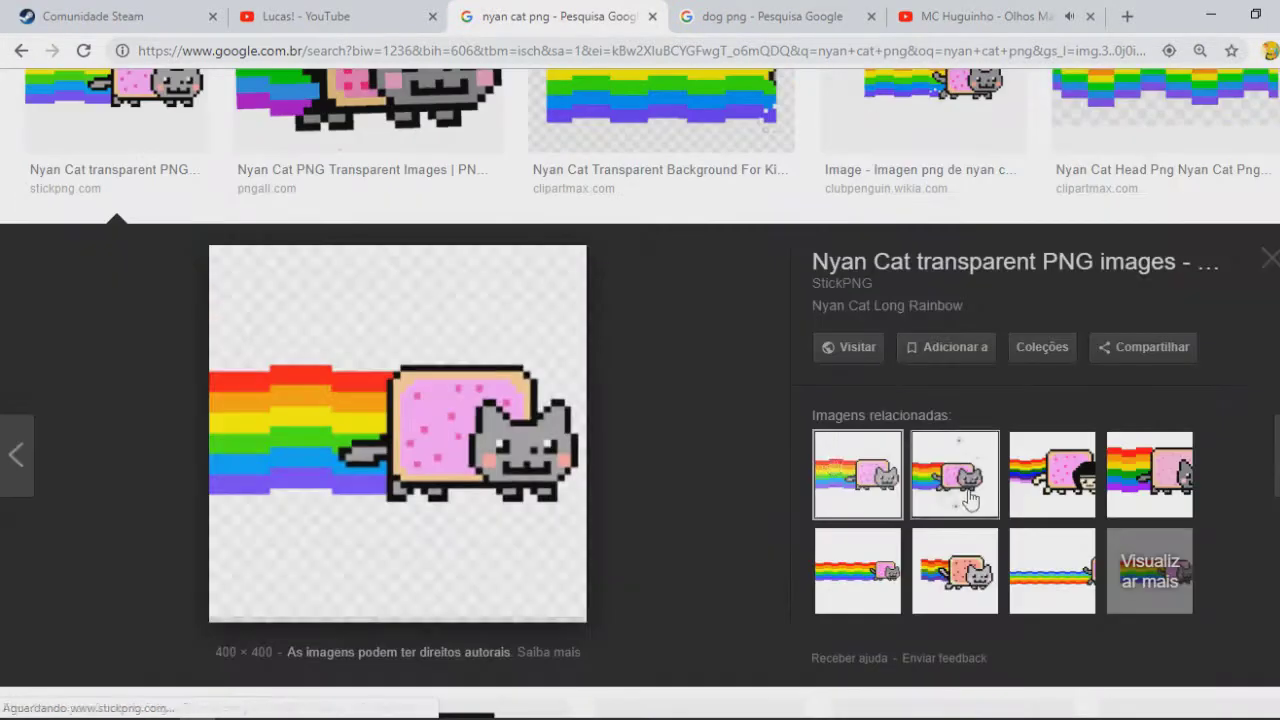
click(970, 497)
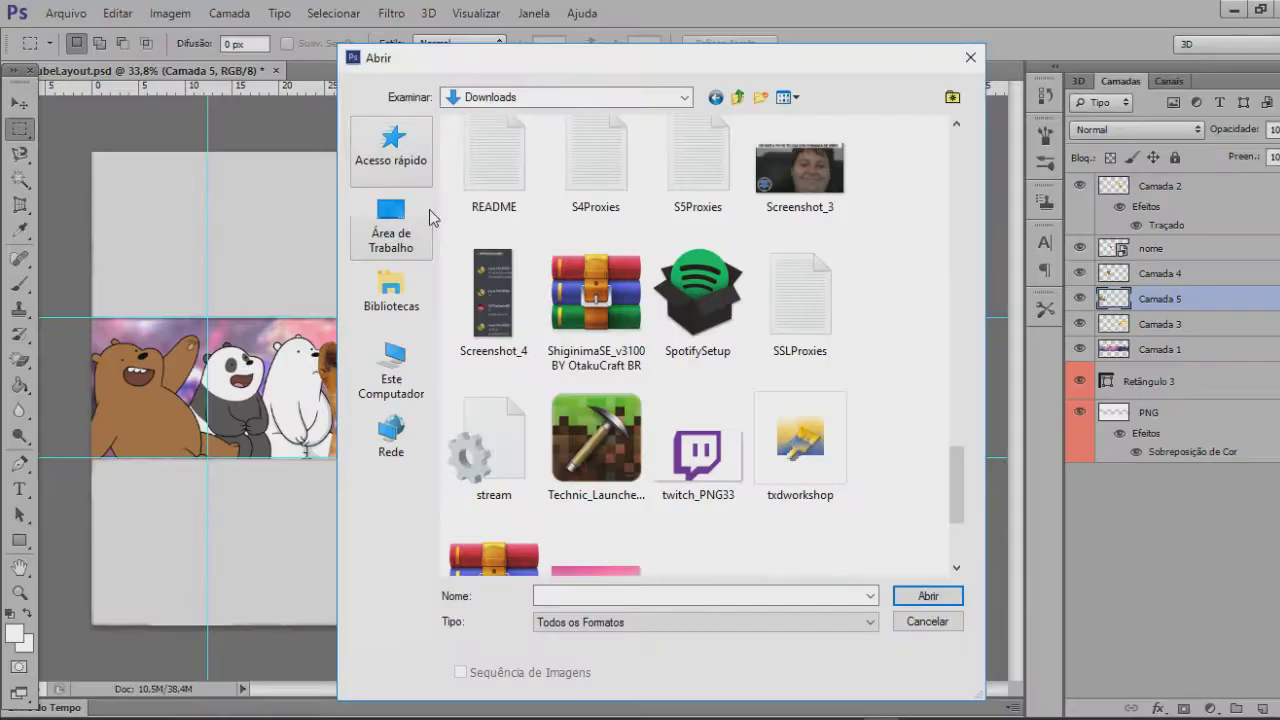
Open b04.gif in Photoshop and hide its layers above Camada 1
click(391, 232)
scroll(640, 340, up, 3)
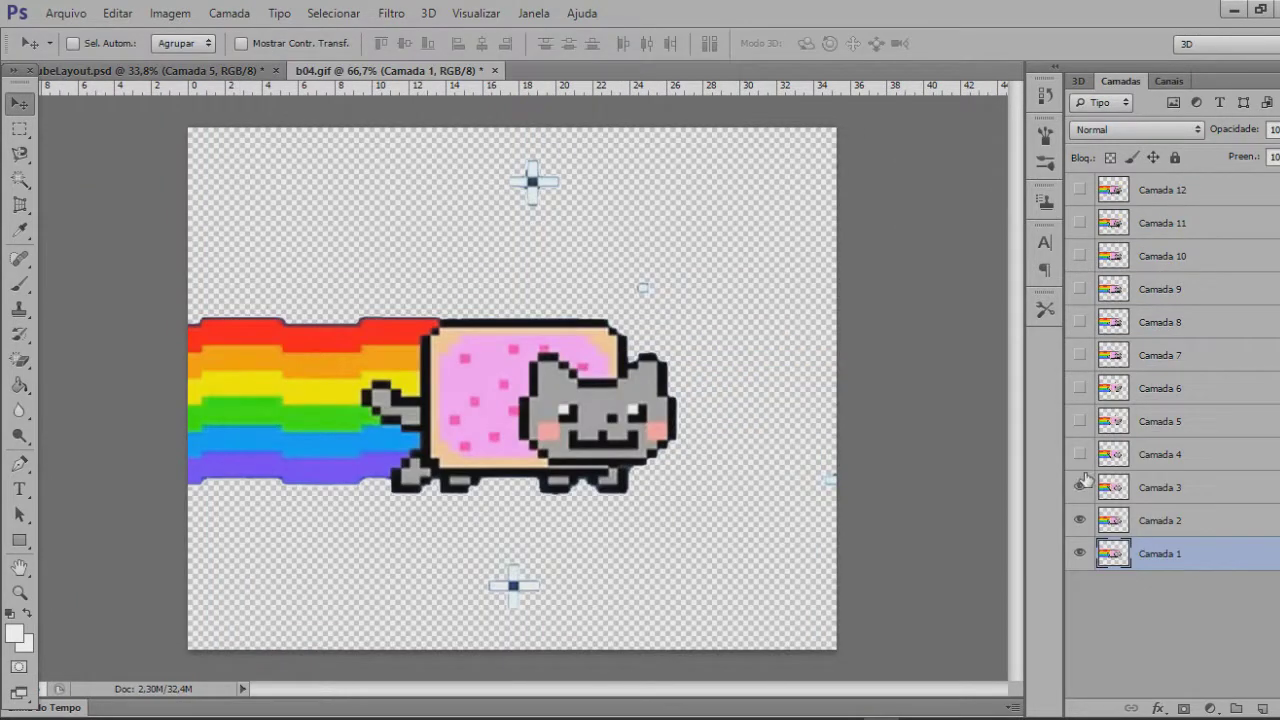
drag(1086, 480, 1080, 520)
Try the Nyan Cat from b04.gif in the banner layout and adjust its placement with Free Transform
drag(600, 440, 370, 360)
key(ctrl+t)
mouse_move(415, 416)
mouse_down()
mouse_move(437, 418)
mouse_move(422, 418)
mouse_up()
key(Return)
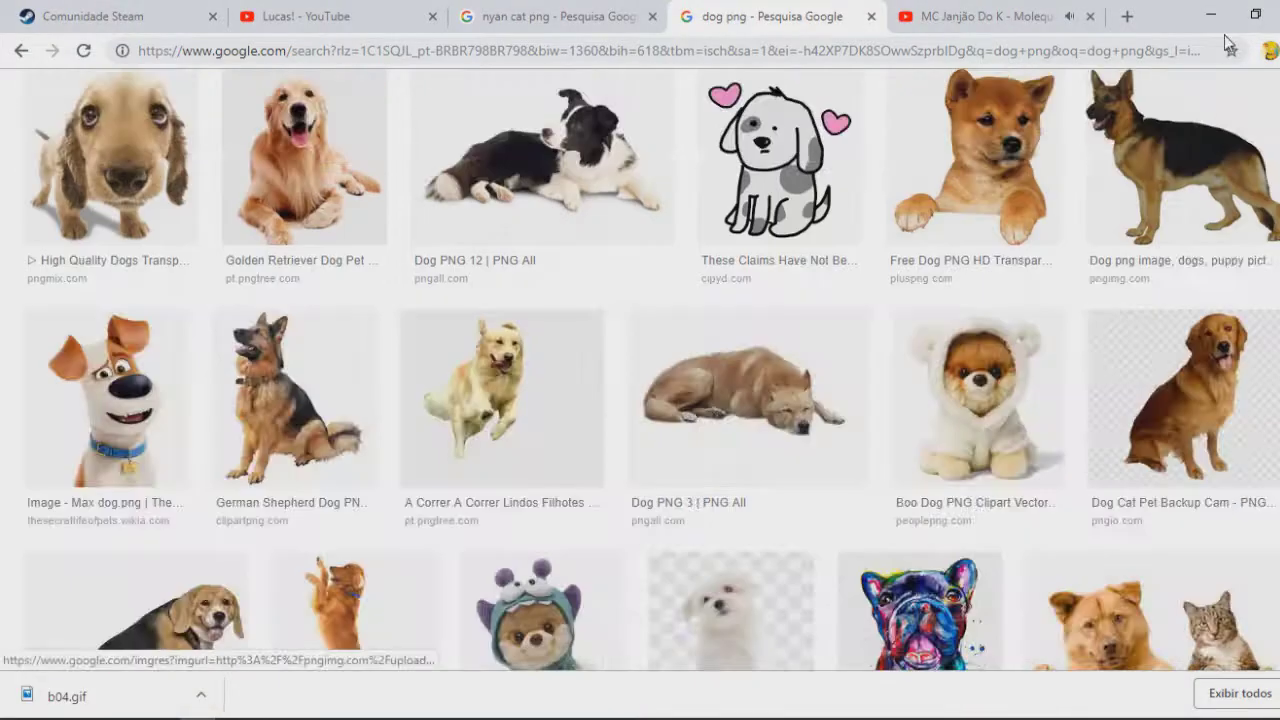
Return to the "nyan cat png" image results and pick another related Nyan Cat picture
scroll(452, 224, up, 4)
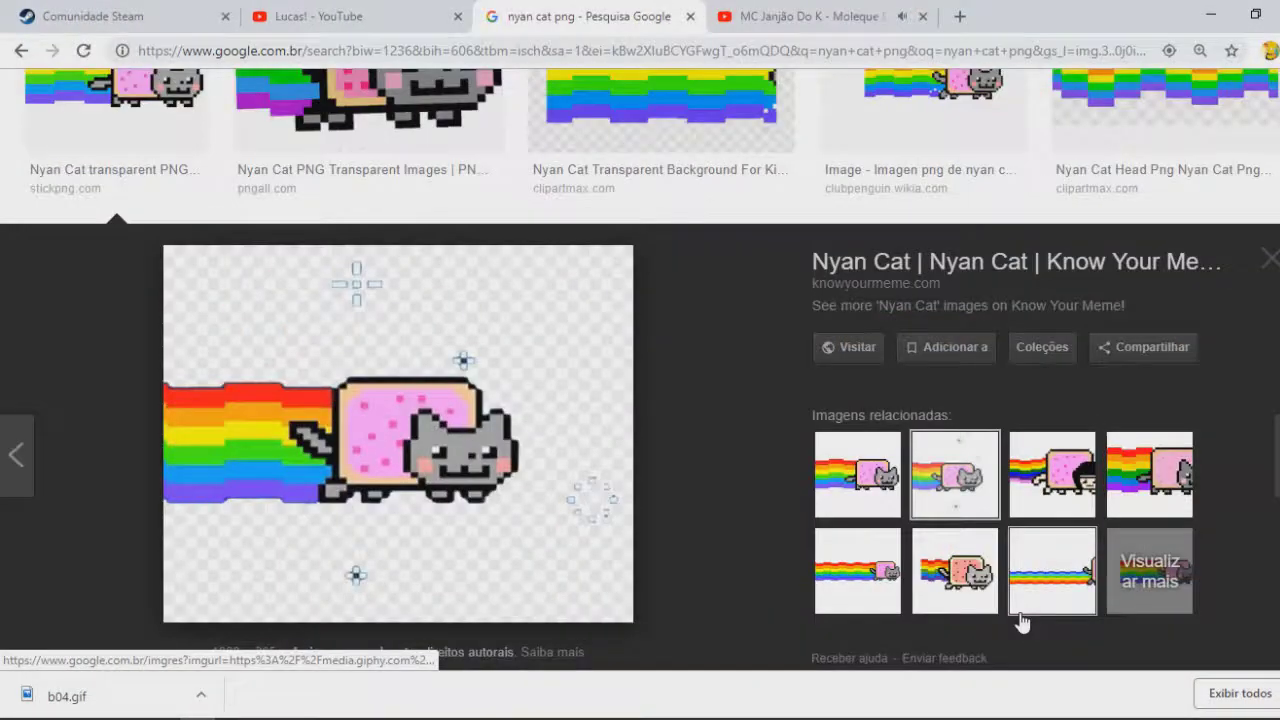
click(1183, 460)
click(1183, 458)
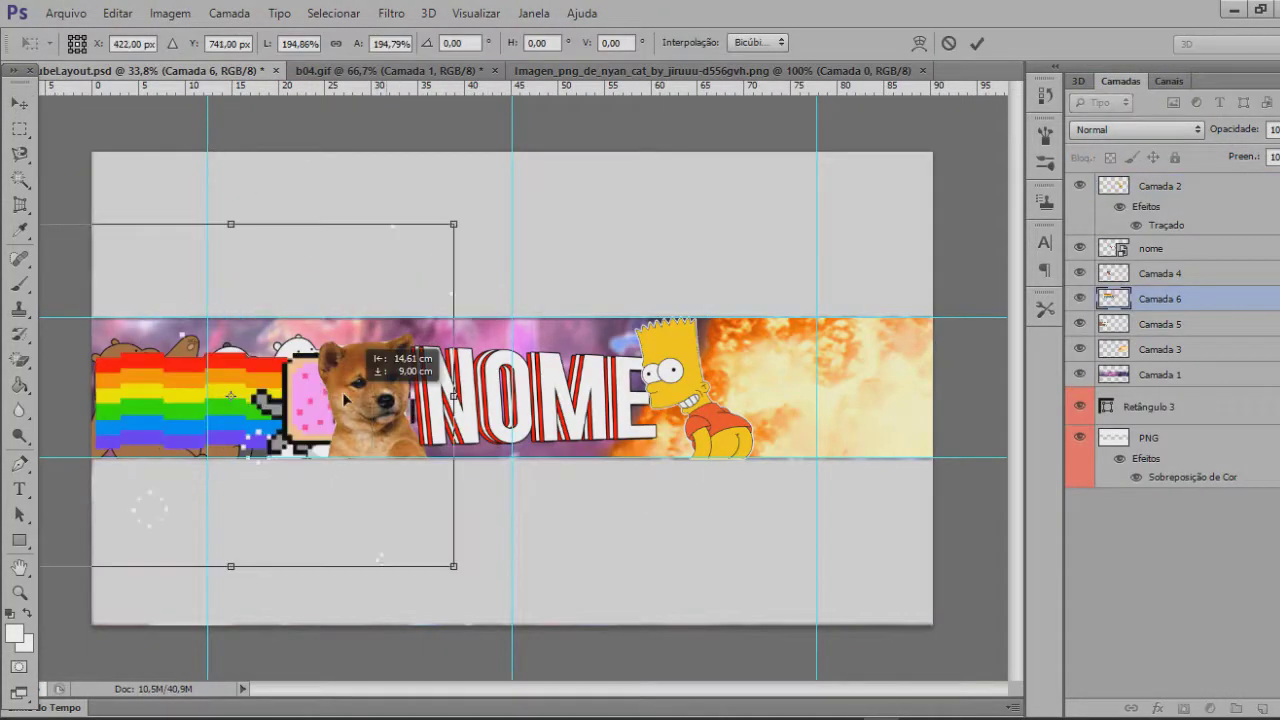
Scale the new Nyan Cat to about 195% at the banner's left end and place its layer beneath the bears' layer
drag(140, 495, 137, 514)
key(Return)
drag(1155, 325, 1189, 345)
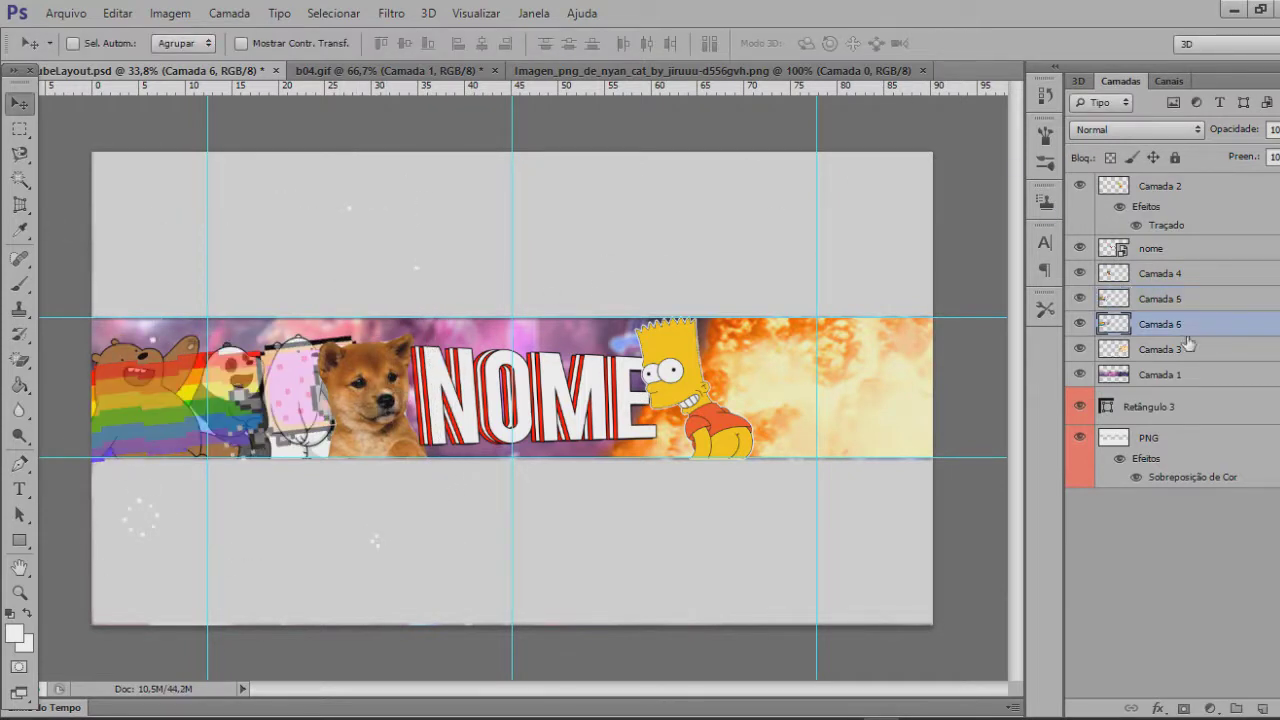
Move the Nyan Cat to the right end of the banner, flip it horizontally and position it behind Bart
drag(1188, 298, 1188, 285)
key(ctrl+t)
drag(371, 381, 957, 367)
right_click(829, 388)
click(911, 677)
drag(894, 413, 980, 400)
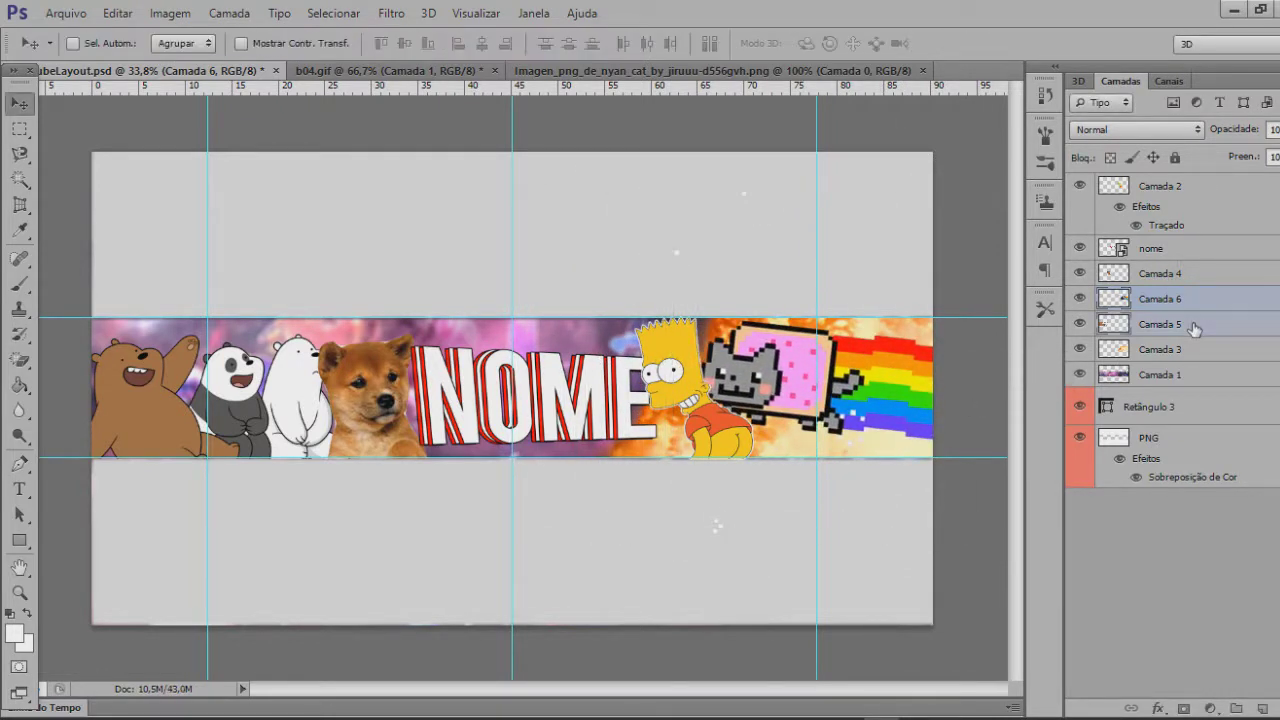
Add a white (ffffff) stroke to the three bears' layer
right_click(1196, 329)
click(814, 120)
click(602, 319)
click(820, 367)
drag(814, 298, 782, 196)
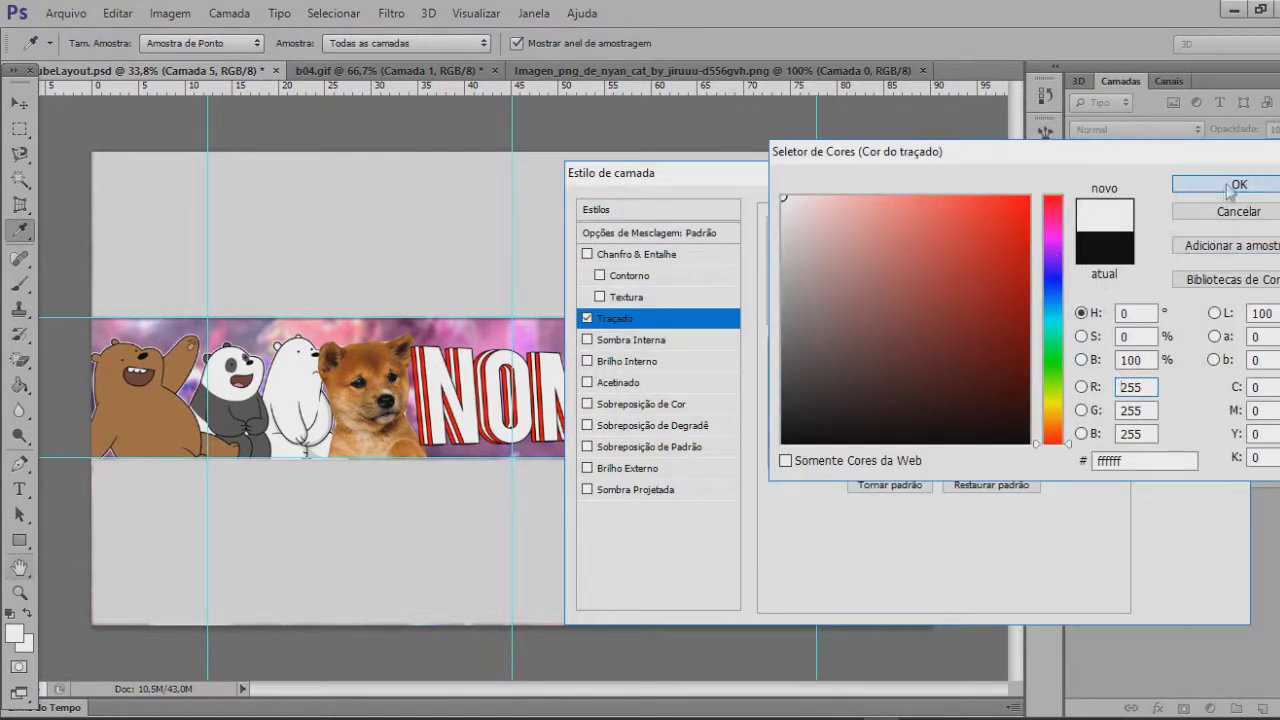
click(1231, 190)
click(1200, 192)
Reshape the NOME text with a free transform and shift it slightly toward the puppy
key(ctrl+t)
right_click(527, 328)
click(578, 409)
drag(557, 292, 562, 291)
drag(614, 402, 608, 402)
click(975, 47)
Try a Gradient Overlay on the nome layer with a different gradient
right_click(1180, 248)
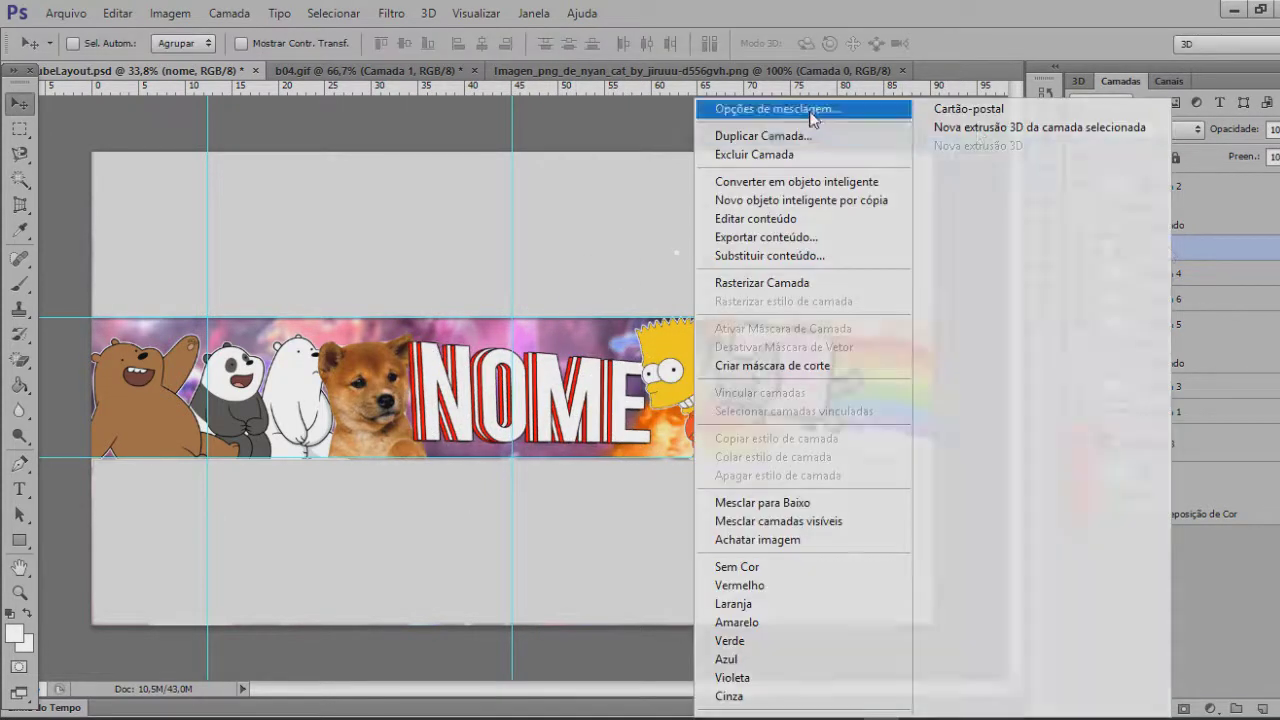
click(757, 106)
click(640, 425)
click(950, 280)
click(993, 220)
click(973, 243)
click(1032, 210)
click(1235, 144)
click(1229, 173)
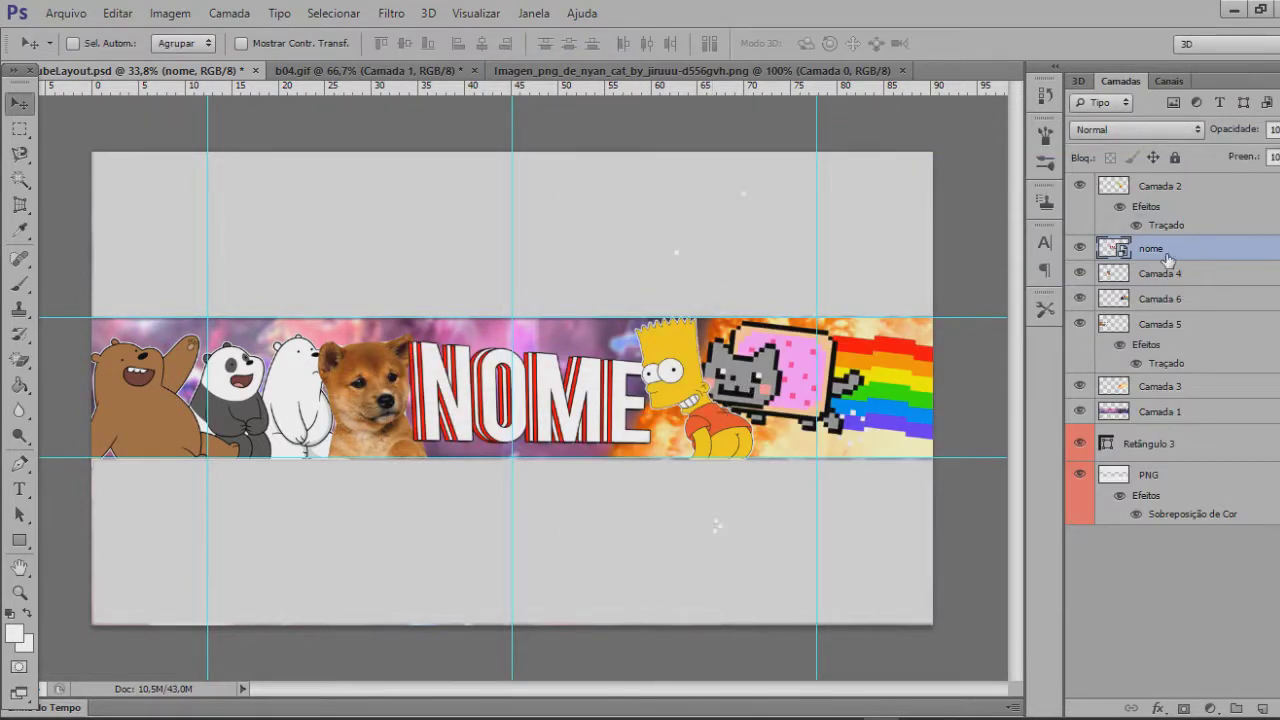
Delete the nome layer and add a text box across the banner reading "nome"
key(Delete)
click(19, 489)
drag(155, 290, 817, 395)
text(nome)
Try several fonts on the nome text, including Fairy Strange
key(ctrl+a)
click(208, 44)
click(376, 361)
click(208, 44)
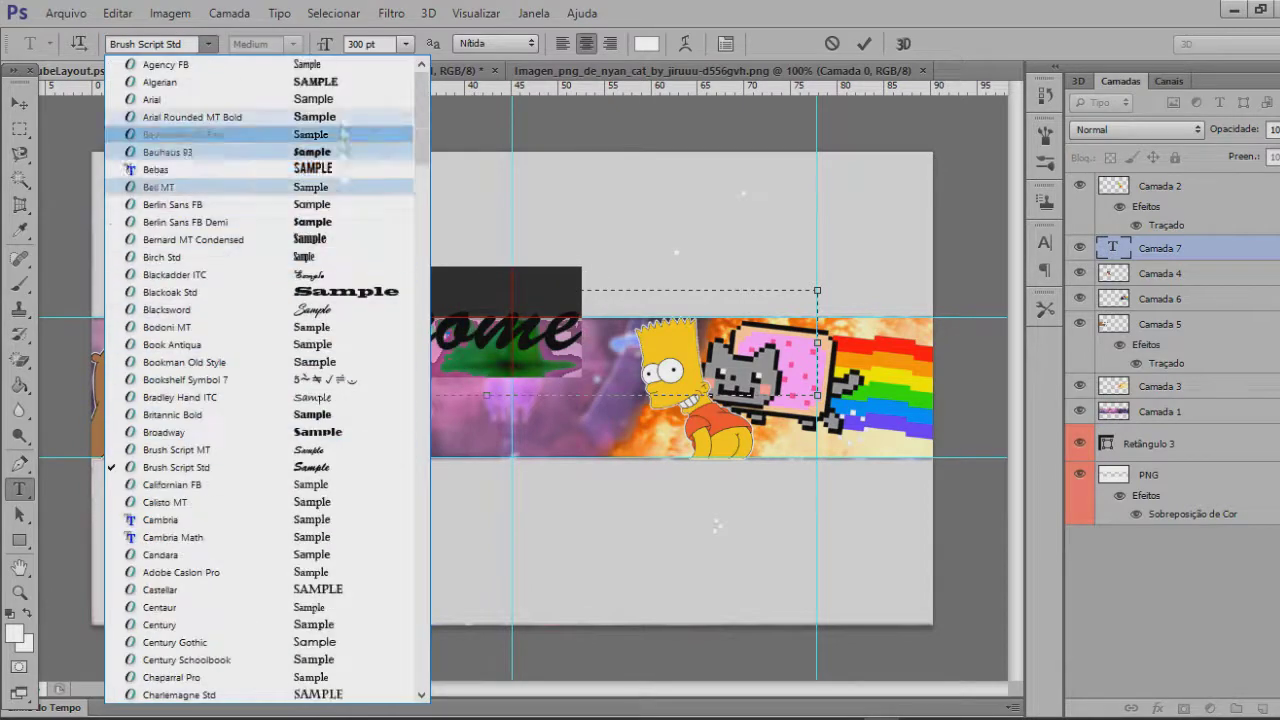
click(340, 304)
click(208, 44)
scroll(366, 434, down, 8)
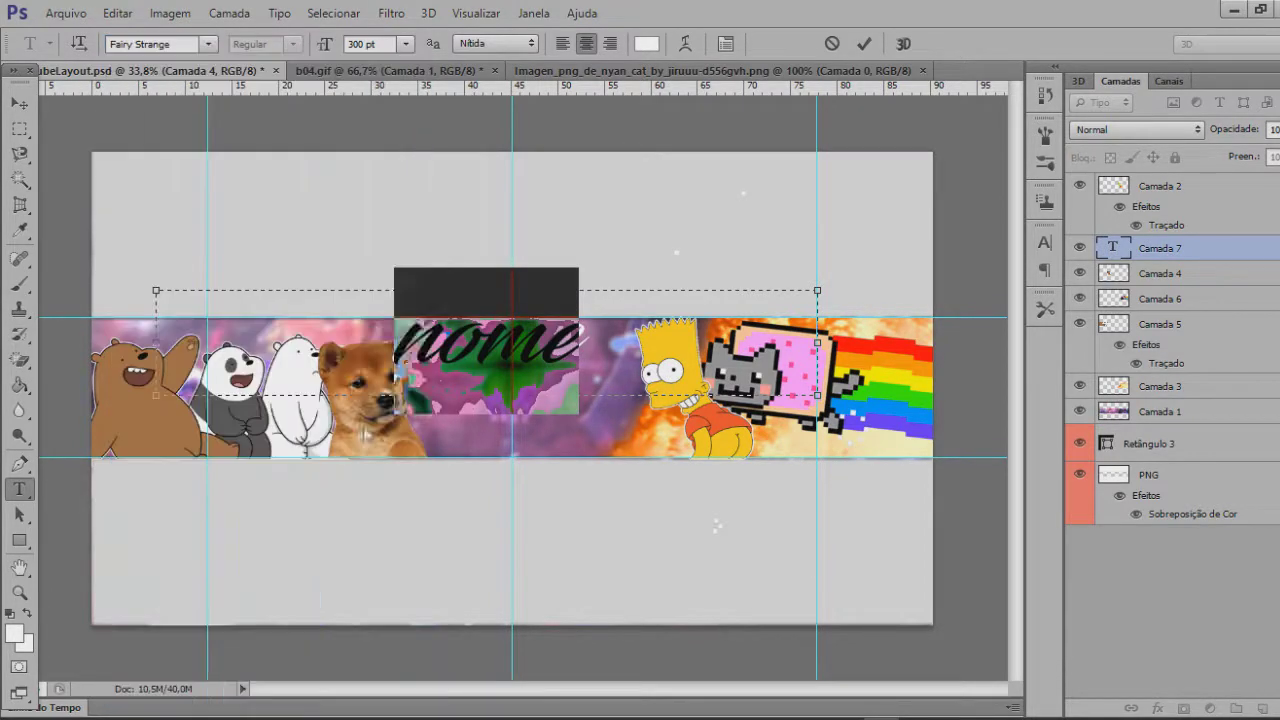
click(366, 434)
click(208, 44)
scroll(368, 552, down, 5)
scroll(385, 542, down, 10)
click(394, 538)
click(676, 369)
Set the nome text's font to The Bold Font
key(ctrl+a)
click(208, 44)
scroll(345, 535, down, 8)
click(345, 626)
click(633, 312)
key(ctrl+a)
click(863, 44)
key(v)
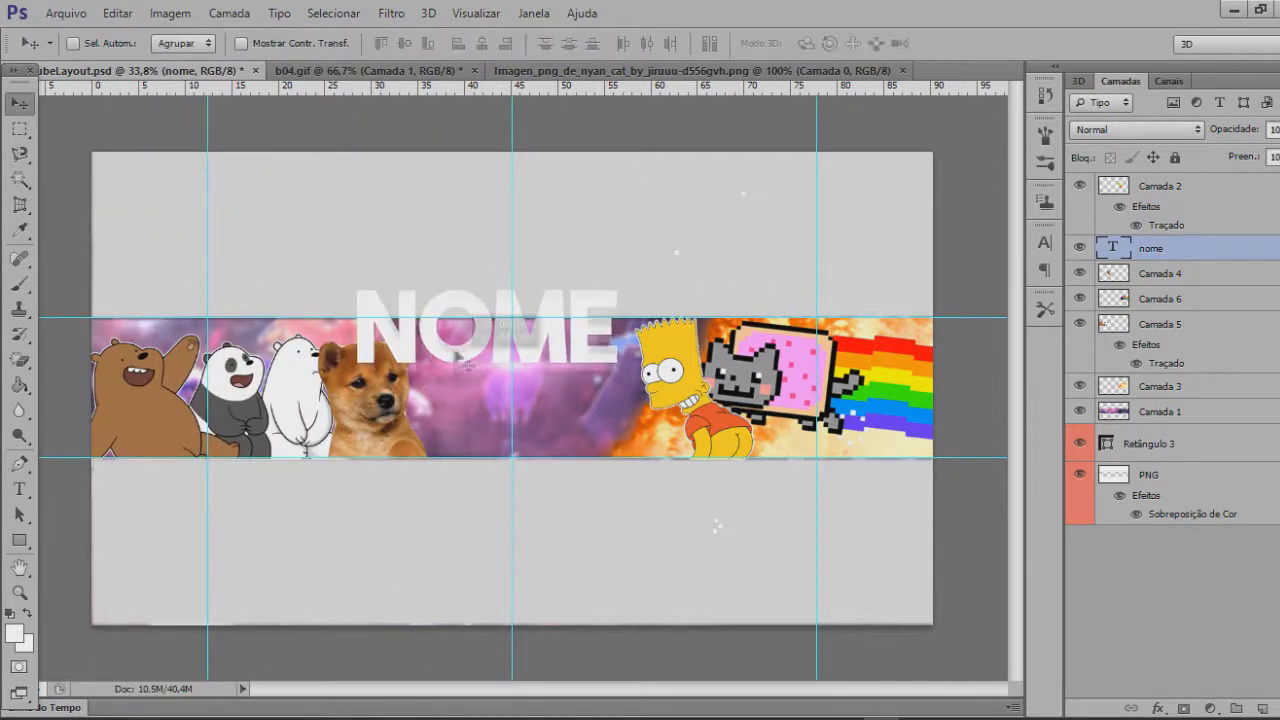
Move the NOME text down into the banner strip between the puppy and Bart
drag(454, 350, 494, 421)
key(ctrl+t)
key(Escape)
Apply a text warp to the NOME lettering, adjusting its bend and its horizontal and vertical distortion
key(t)
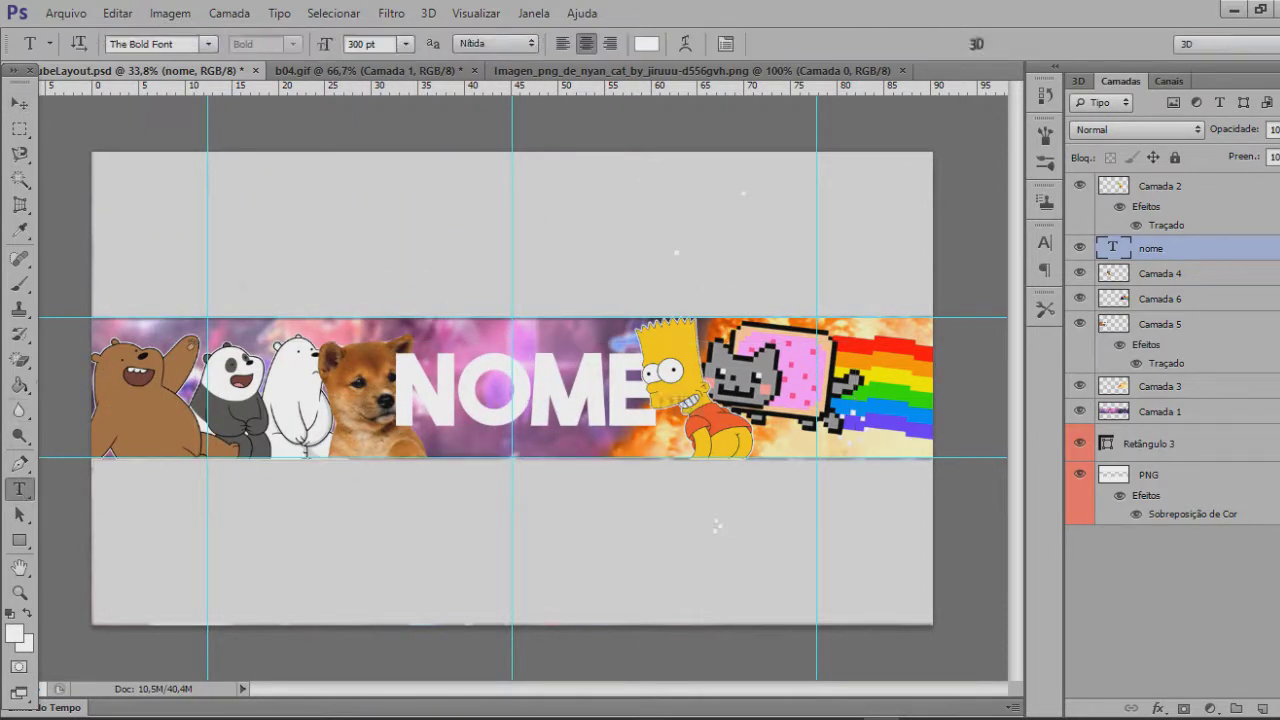
drag(660, 394, 394, 394)
click(686, 44)
click(960, 229)
click(918, 362)
drag(981, 318, 926, 320)
drag(926, 361, 883, 362)
drag(927, 404, 916, 404)
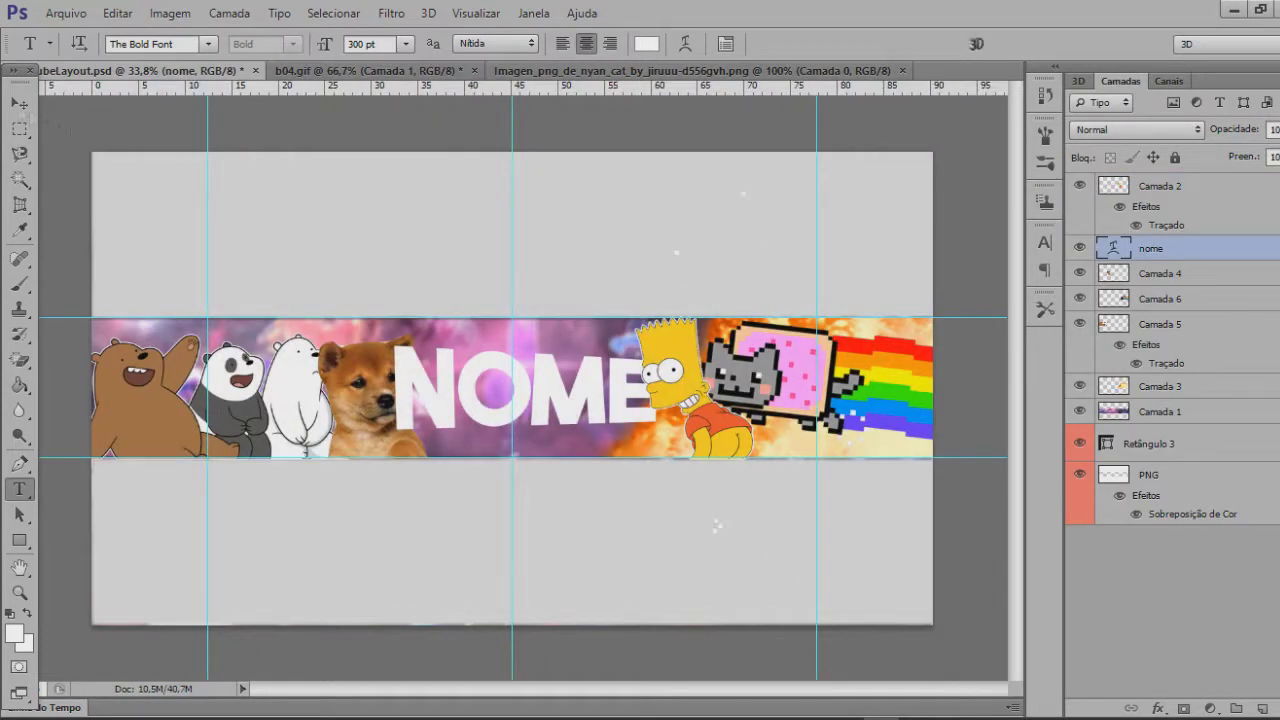
Bring the puppy layer to the front and place the Bart layer above the NOME text
key(v)
drag(1210, 273, 1212, 276)
drag(553, 409, 562, 410)
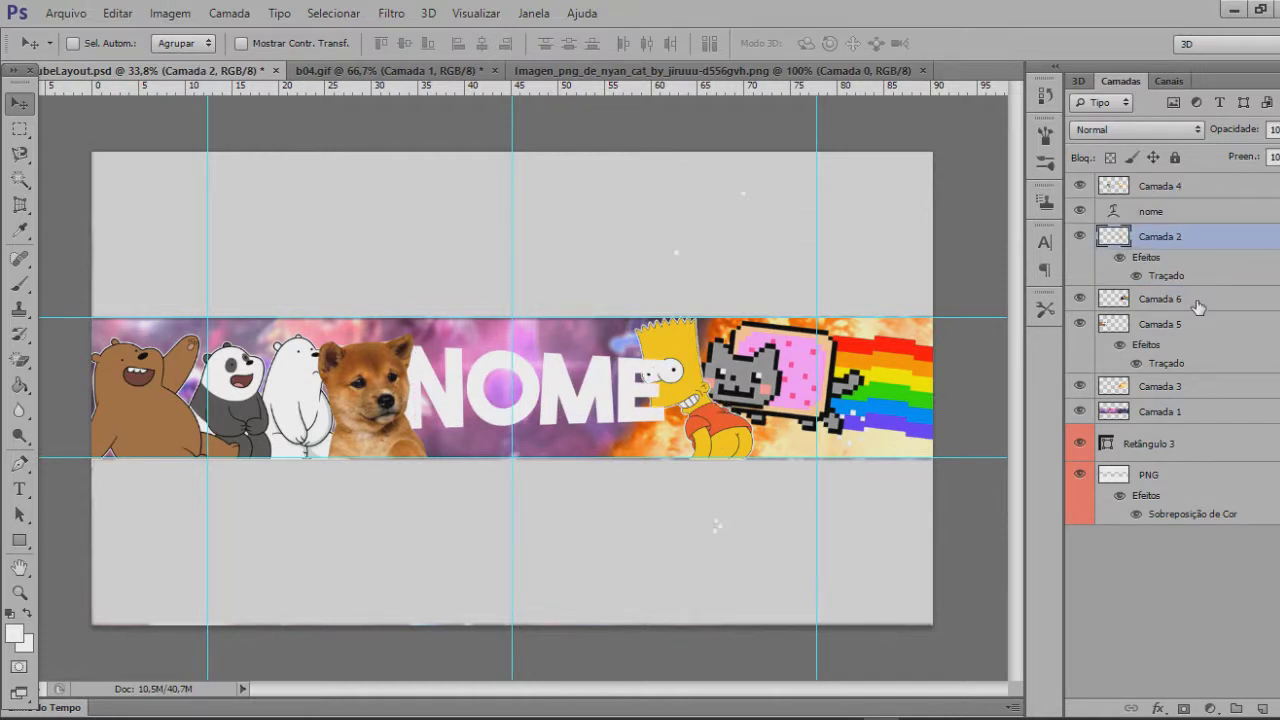
drag(1195, 206, 1160, 244)
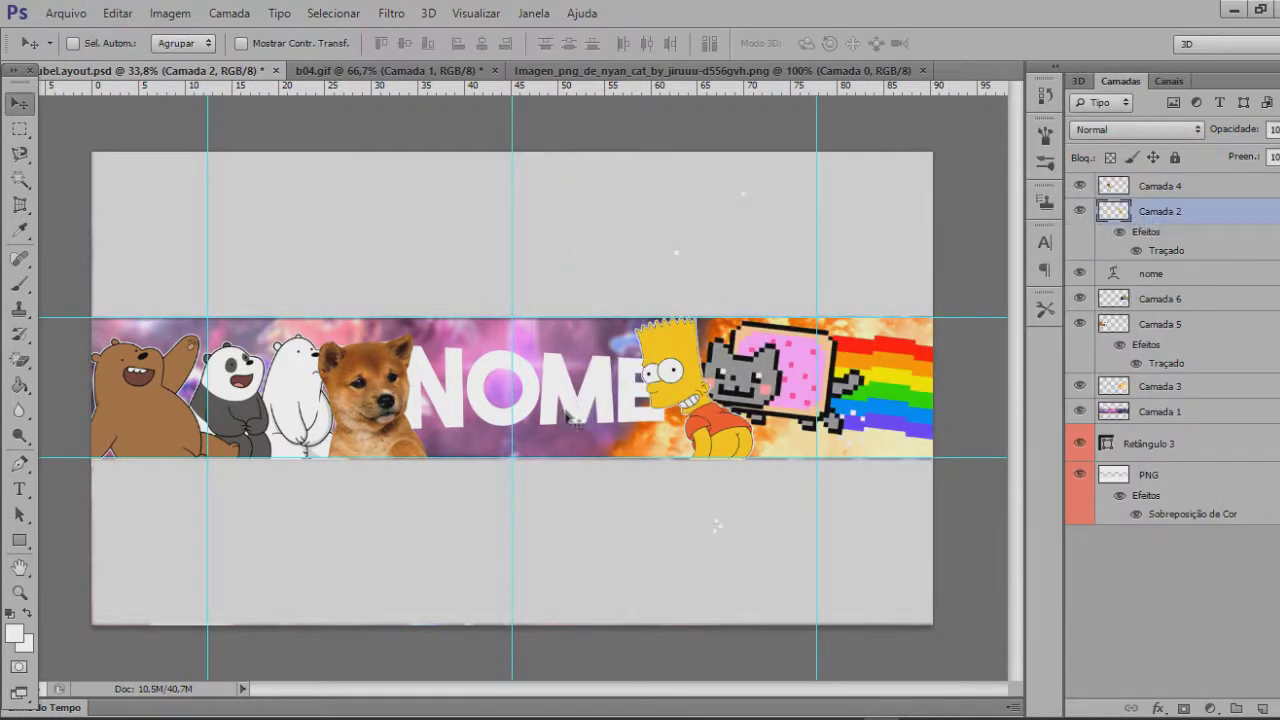
Tilt the NOME text slightly with Free Transform and shift it a little toward Bart
key(ctrl+t)
drag(868, 314, 844, 319)
mouse_move(631, 358)
mouse_down()
mouse_move(655, 367)
mouse_move(645, 358)
mouse_up()
key(Return)
Place an offset copy of the NOME lettering behind the text and give it a blue Color Overlay
key(ctrl+v)
drag(608, 415, 632, 416)
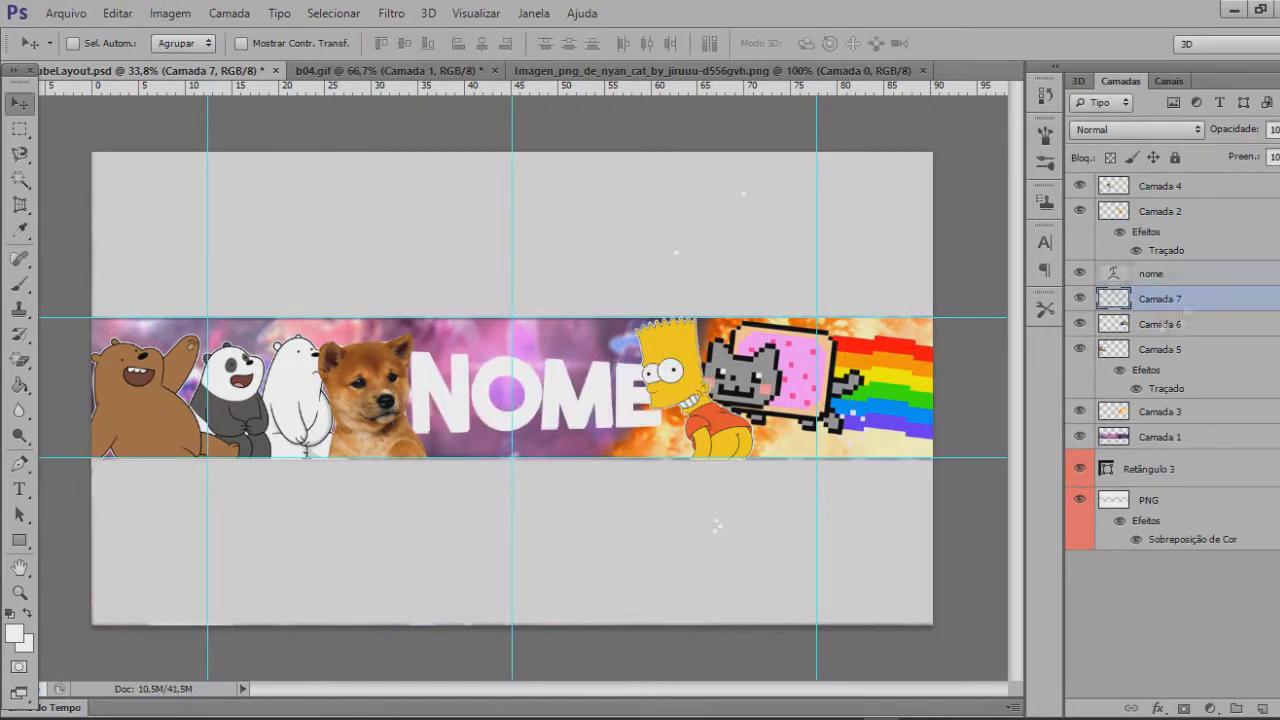
right_click(1157, 300)
click(1080, 120)
click(604, 406)
click(1080, 238)
click(1053, 279)
key(Return)
key(Return)
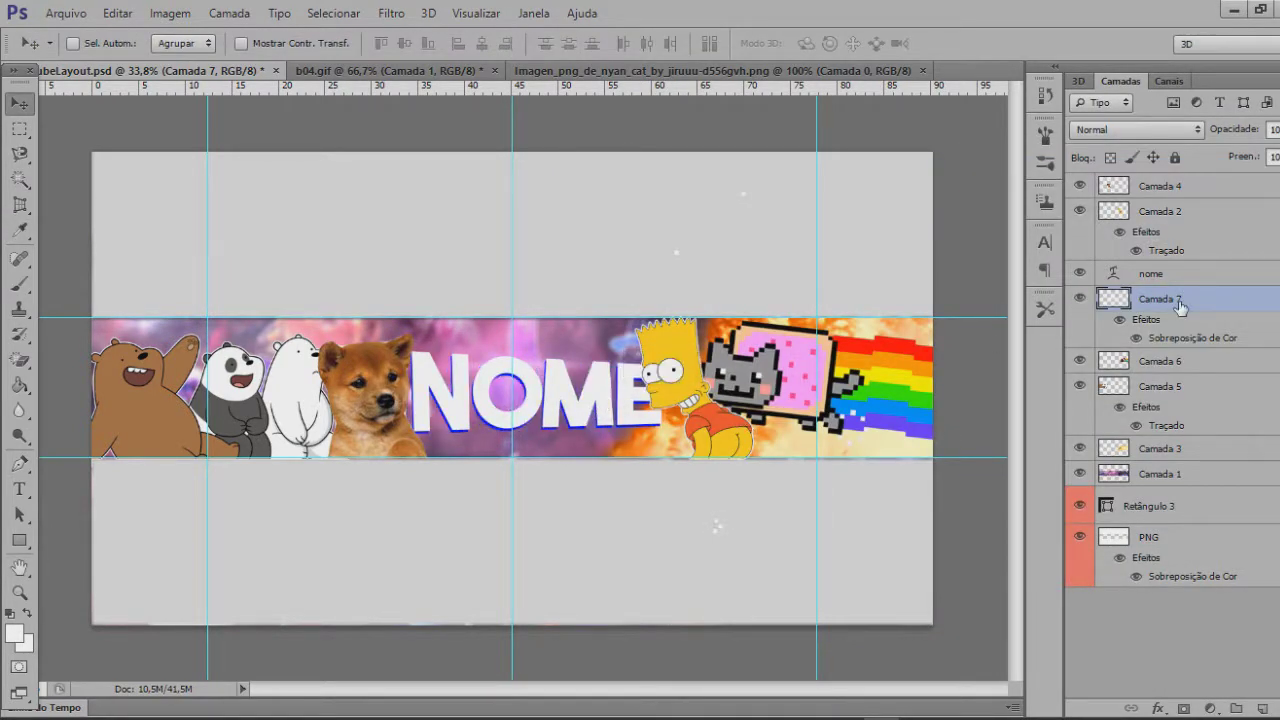
Add two more copies of the NOME lettering on layers behind the blue one
key(ctrl+shift+alt+n)
drag(616, 414, 618, 415)
right_click(1157, 362)
click(1080, 120)
key(Escape)
key(ctrl+v)
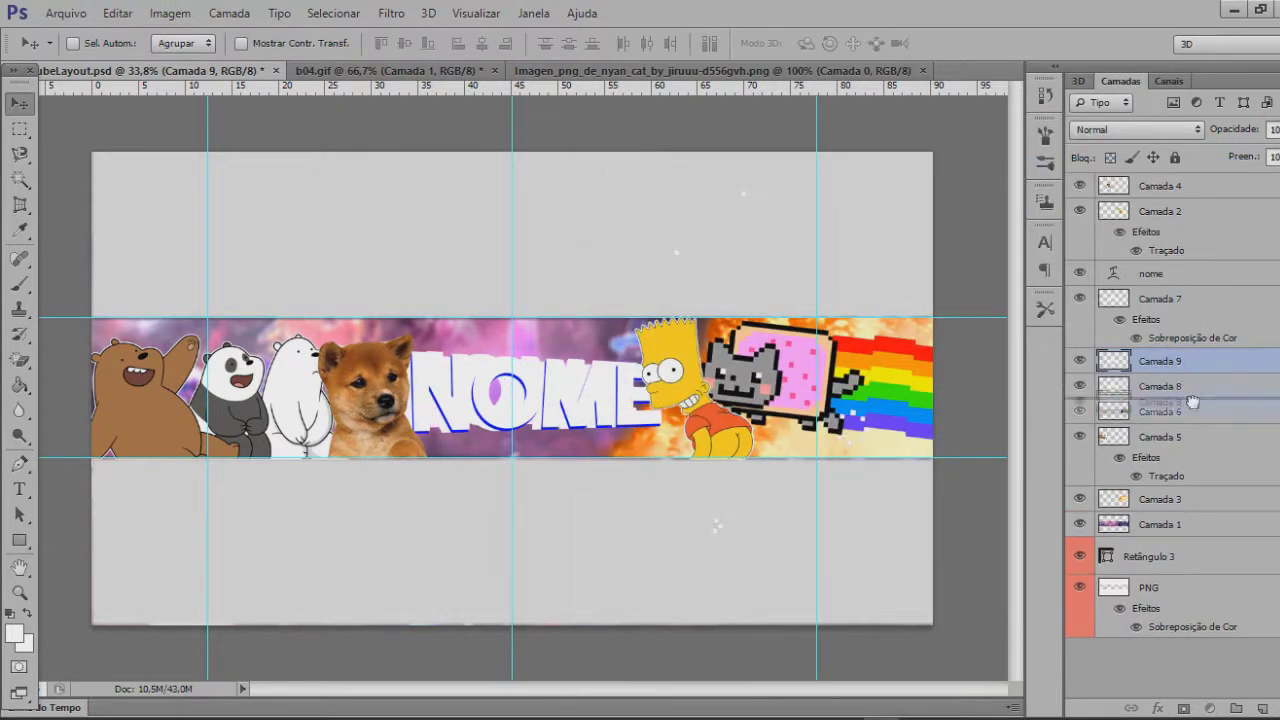
Give the rearmost NOME copy a blue Color Overlay and shift it slightly down
right_click(1181, 390)
click(1100, 120)
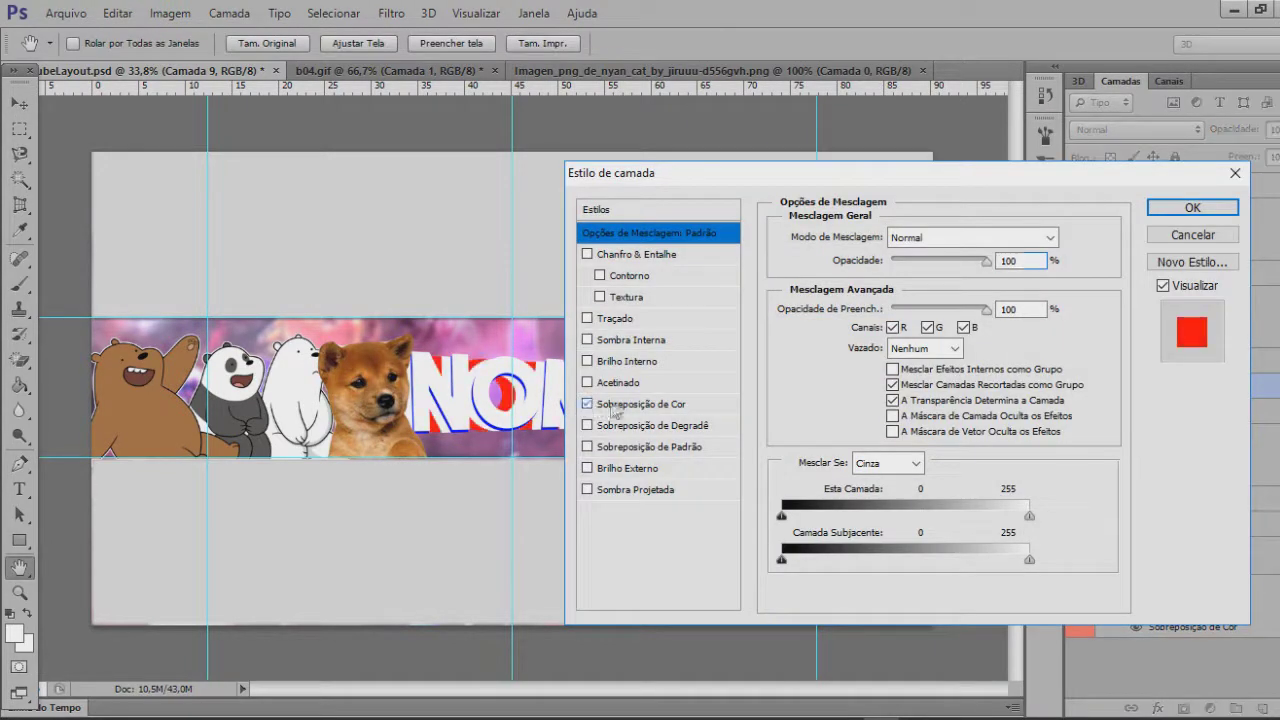
click(612, 405)
click(1030, 243)
click(490, 418)
click(505, 379)
click(1200, 185)
click(1190, 208)
drag(551, 417, 551, 427)
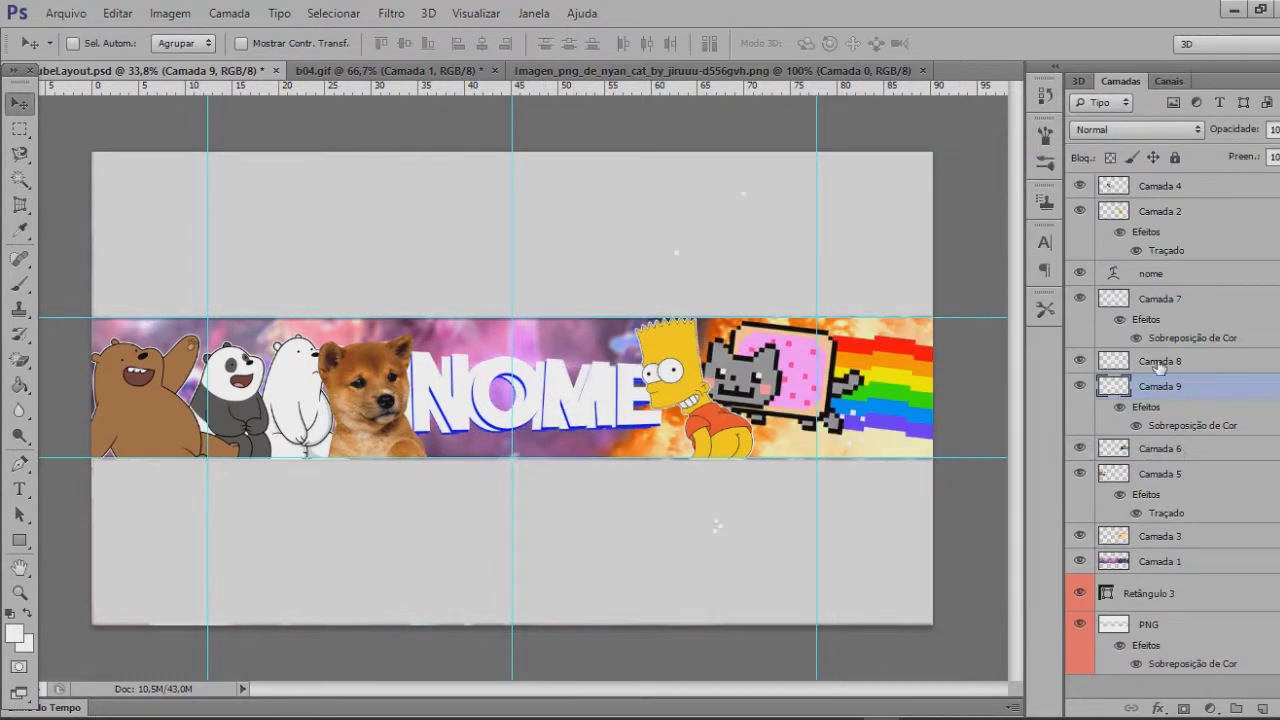
Delete the NOME text, all its lettering copies and the Bart layer from the banner
key(Delete)
click(1172, 301)
key(Delete)
click(1182, 279)
key(Delete)
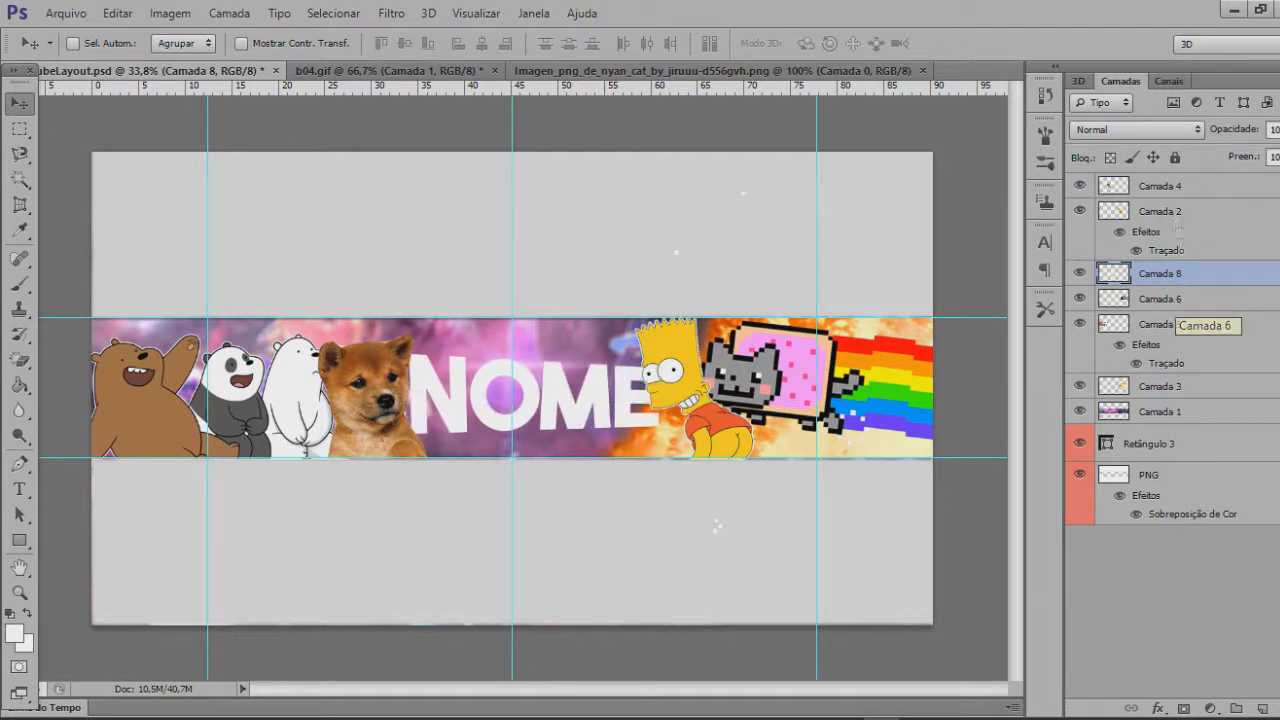
click(1153, 203)
key(Delete)
click(1178, 212)
key(Delete)
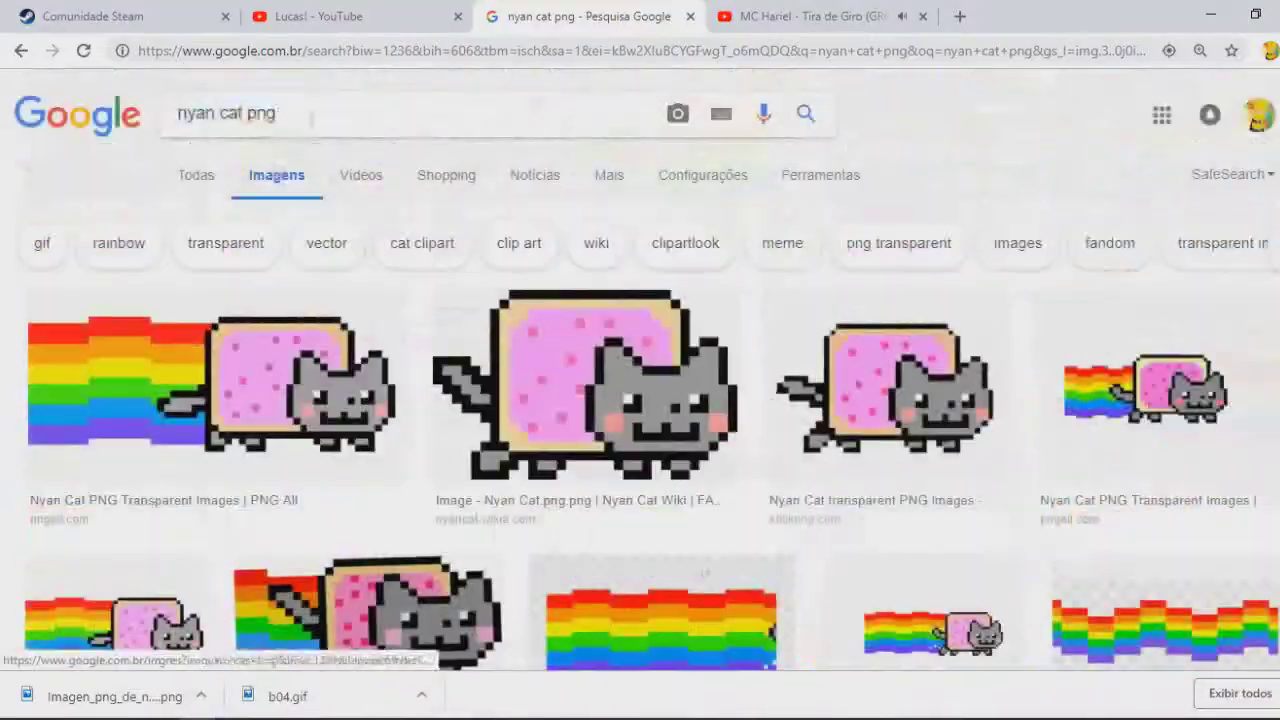
Search Google Images for "bart zueira png" and open the picture of Bart with pink and black hair
key(ctrl+a)
key(BackSpace)
text(bart)
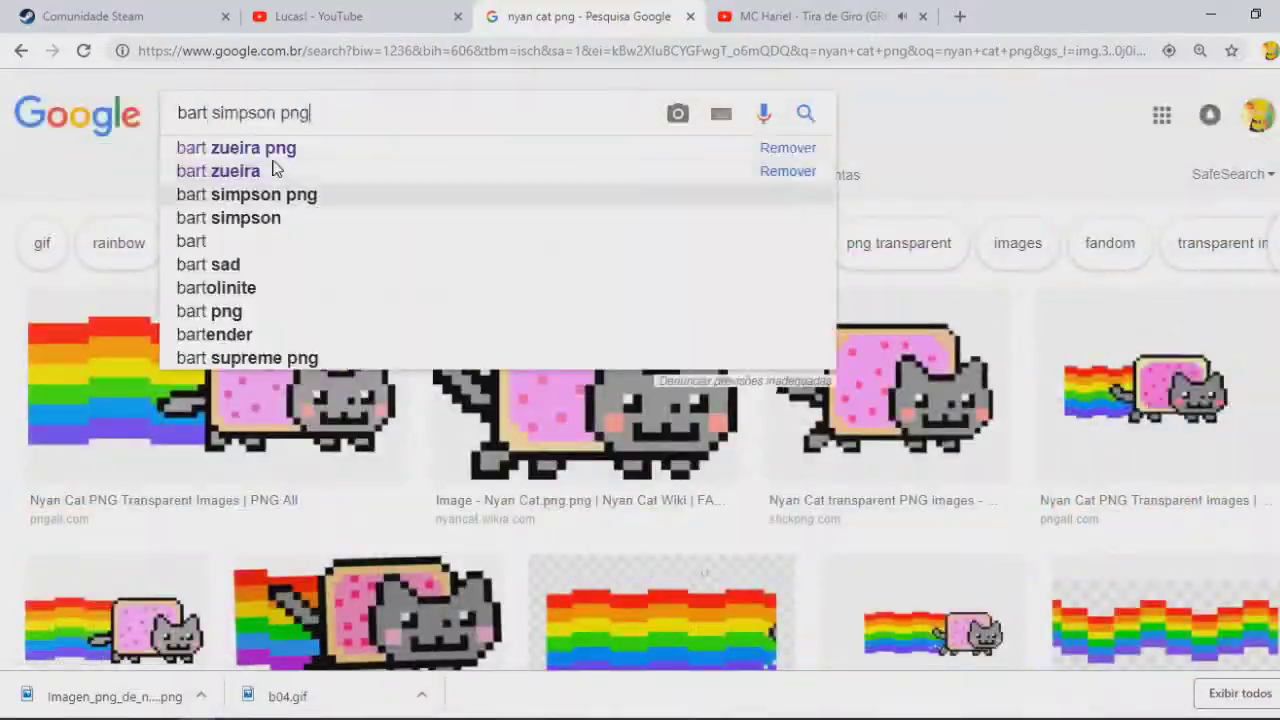
click(268, 152)
scroll(370, 330, down, 10)
scroll(370, 333, down, 10)
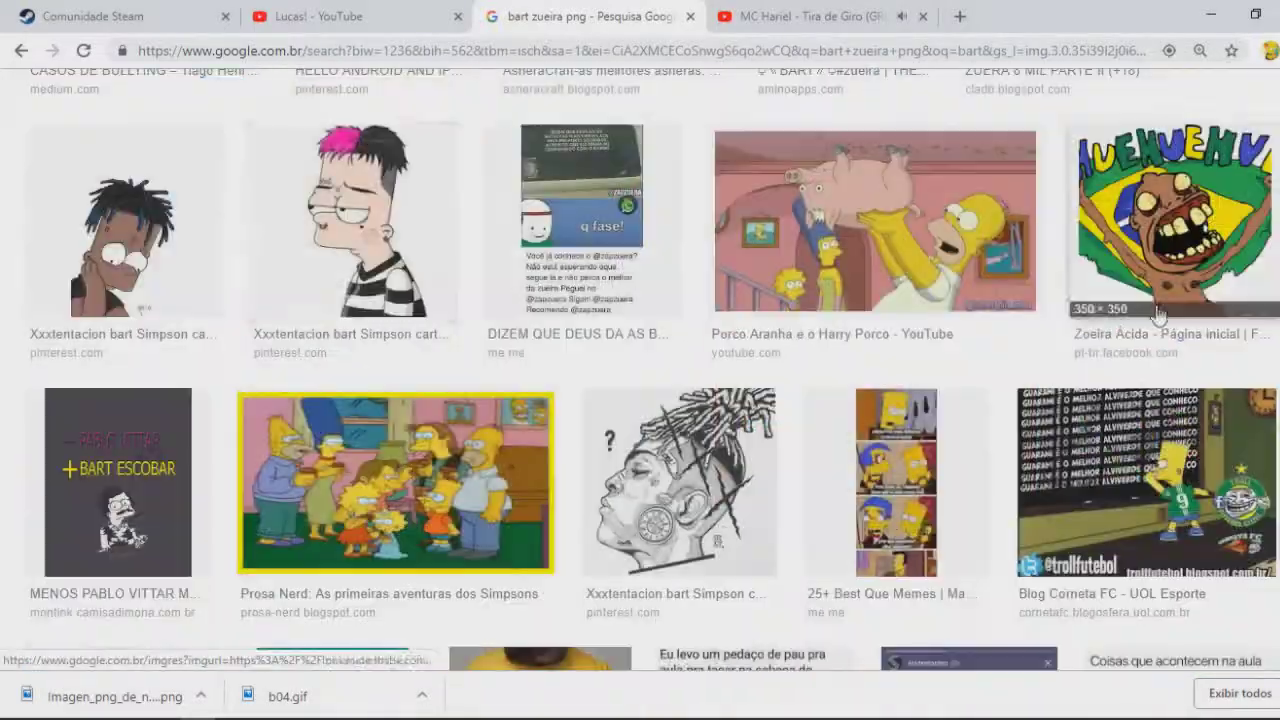
scroll(428, 243, down, 3)
scroll(185, 270, up, 1)
click(362, 107)
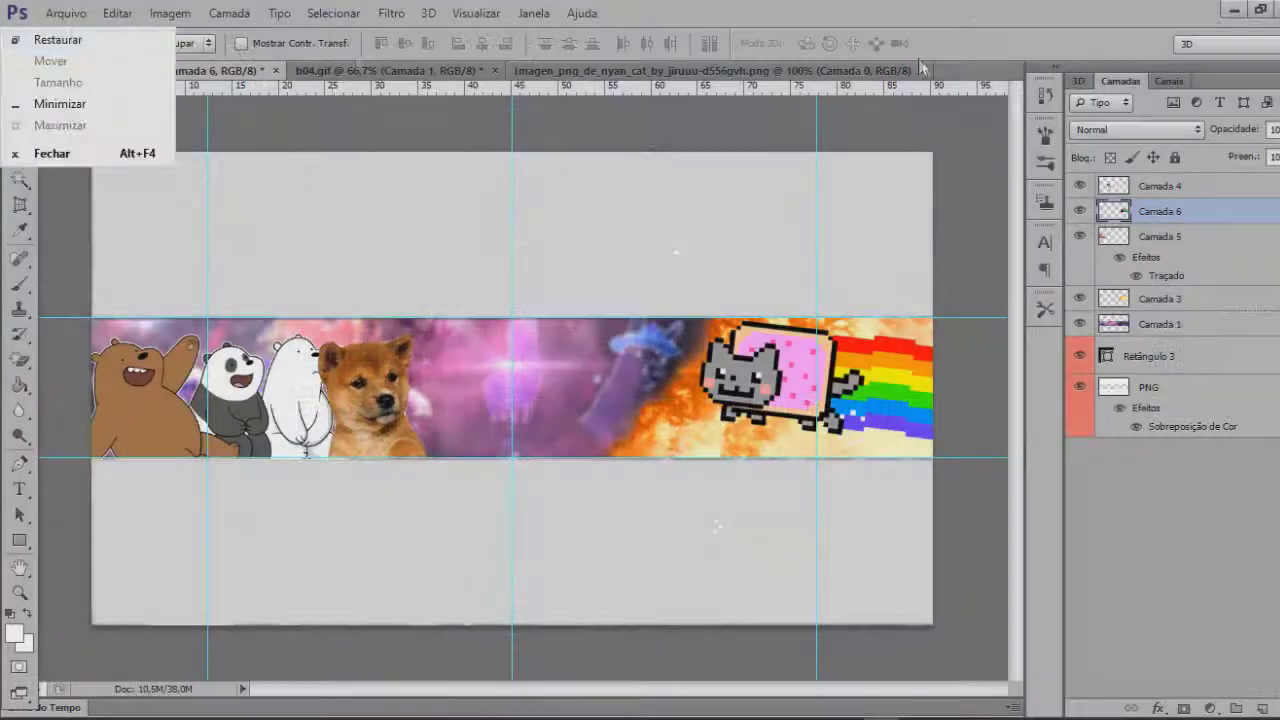
Switch to Photoshop and open ea05d99984a6d3bfecfbfba6f9bfc648.jpg from the desktop
key(Right)
key(Down)
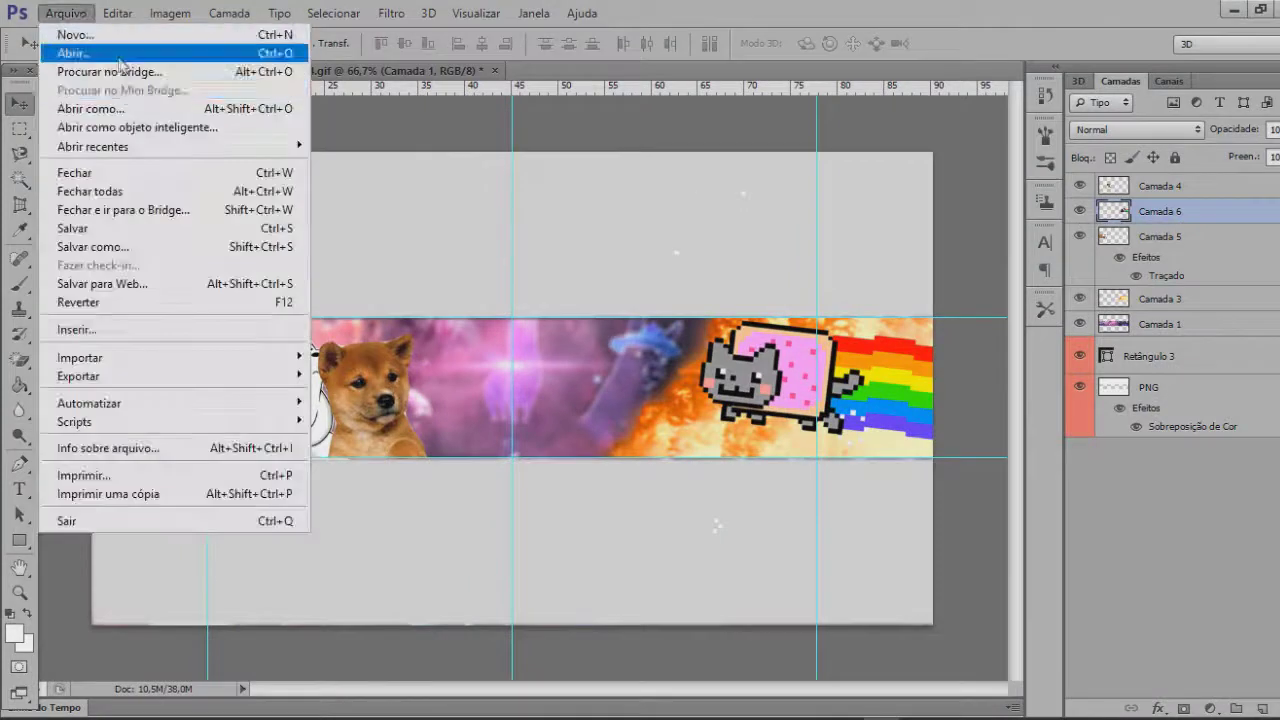
key(Return)
scroll(700, 350, down, 3)
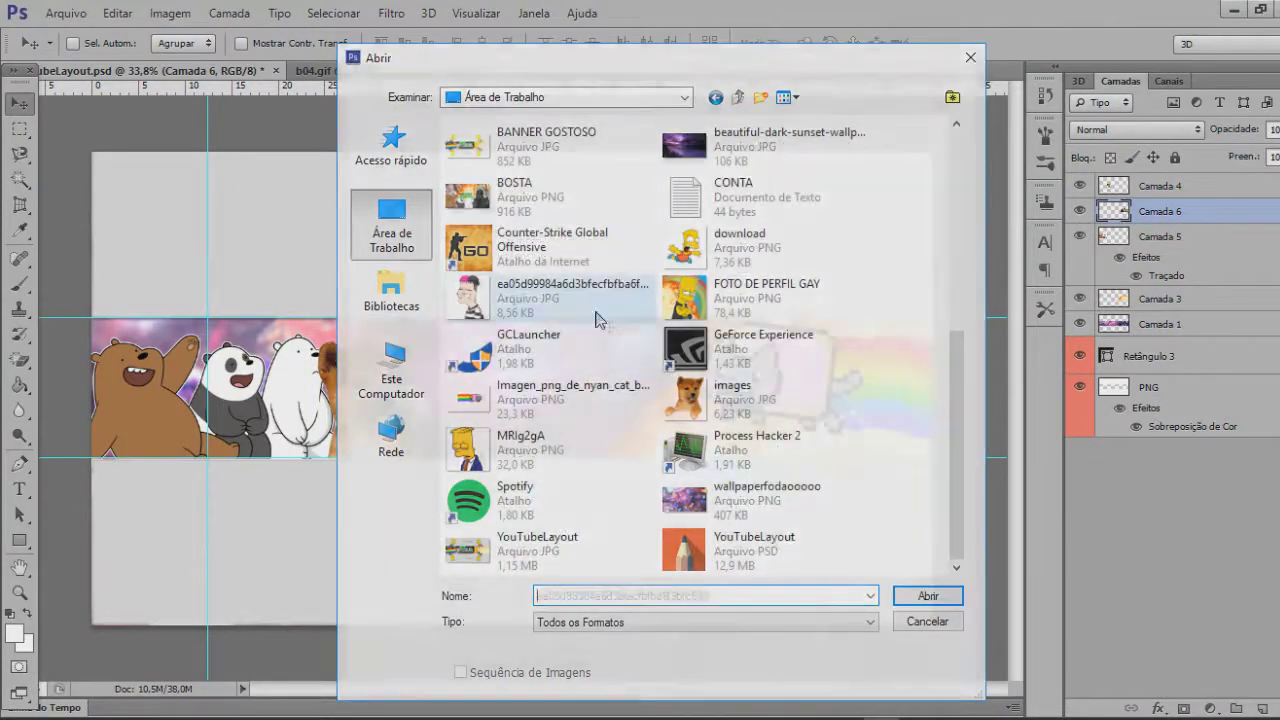
double_click(500, 223)
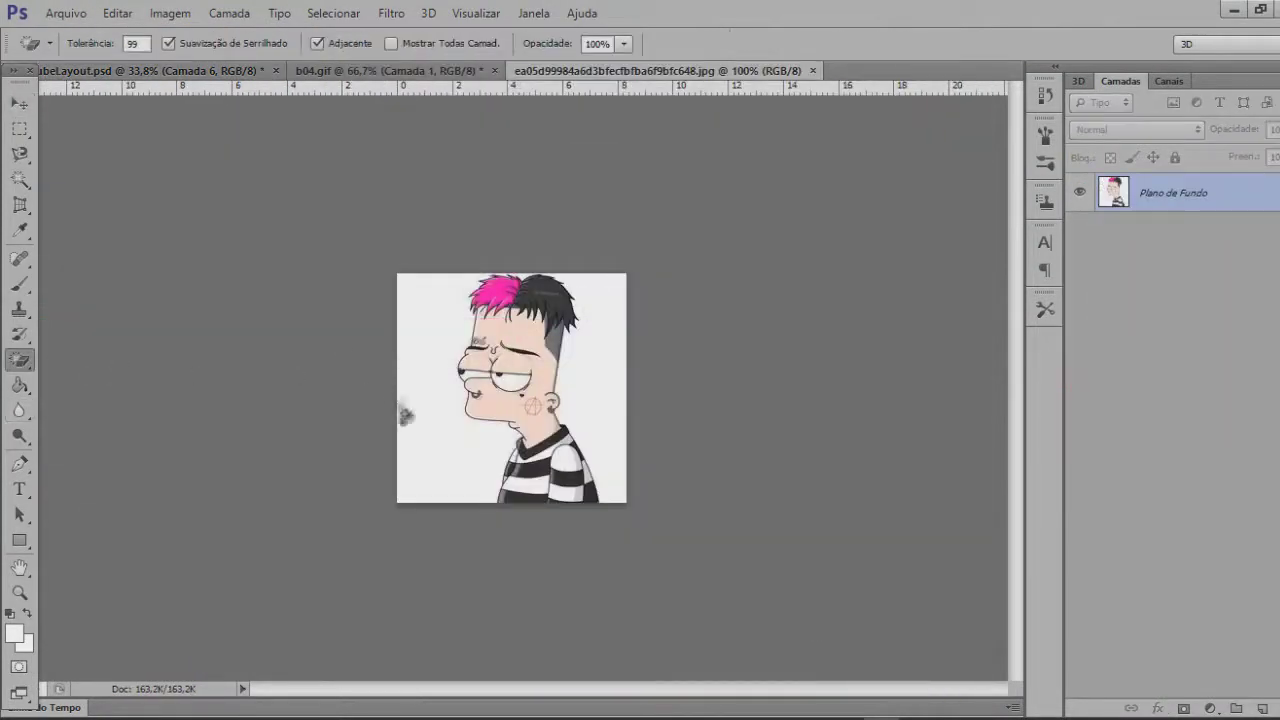
Place the pink-and-black-haired Bart cut-out between the puppy and Nyan Cat, scaled to about 196%
drag(127, 75, 577, 359)
key(ctrl+t)
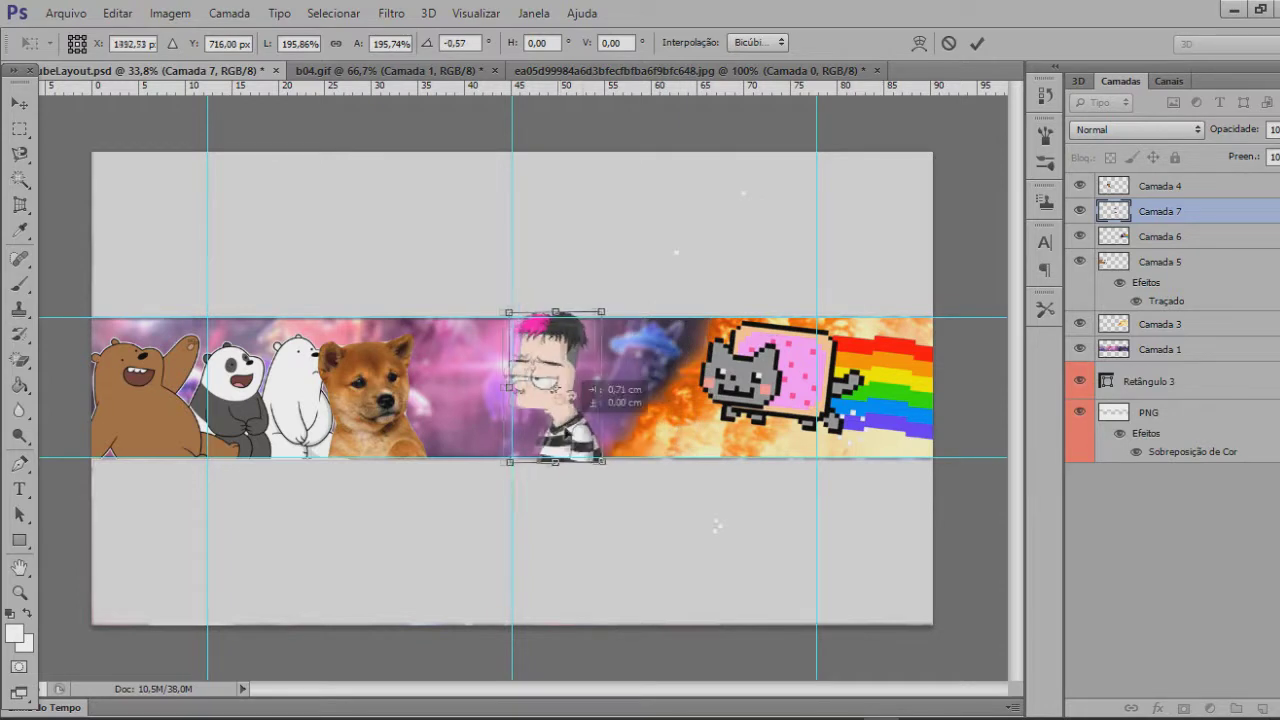
click(977, 44)
Add a text box reading "nome" across the banner and position it between the puppy and Nyan Cat
click(19, 489)
drag(191, 312, 817, 472)
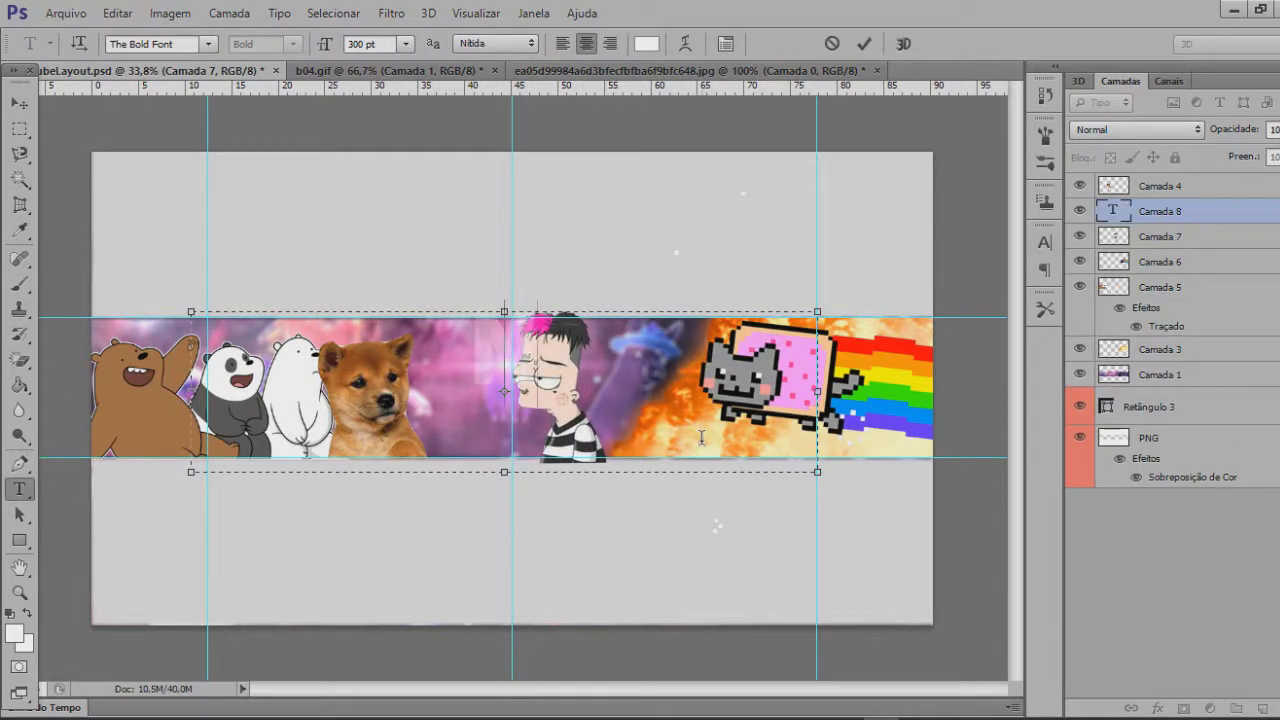
click(865, 44)
key(v)
drag(426, 336, 482, 378)
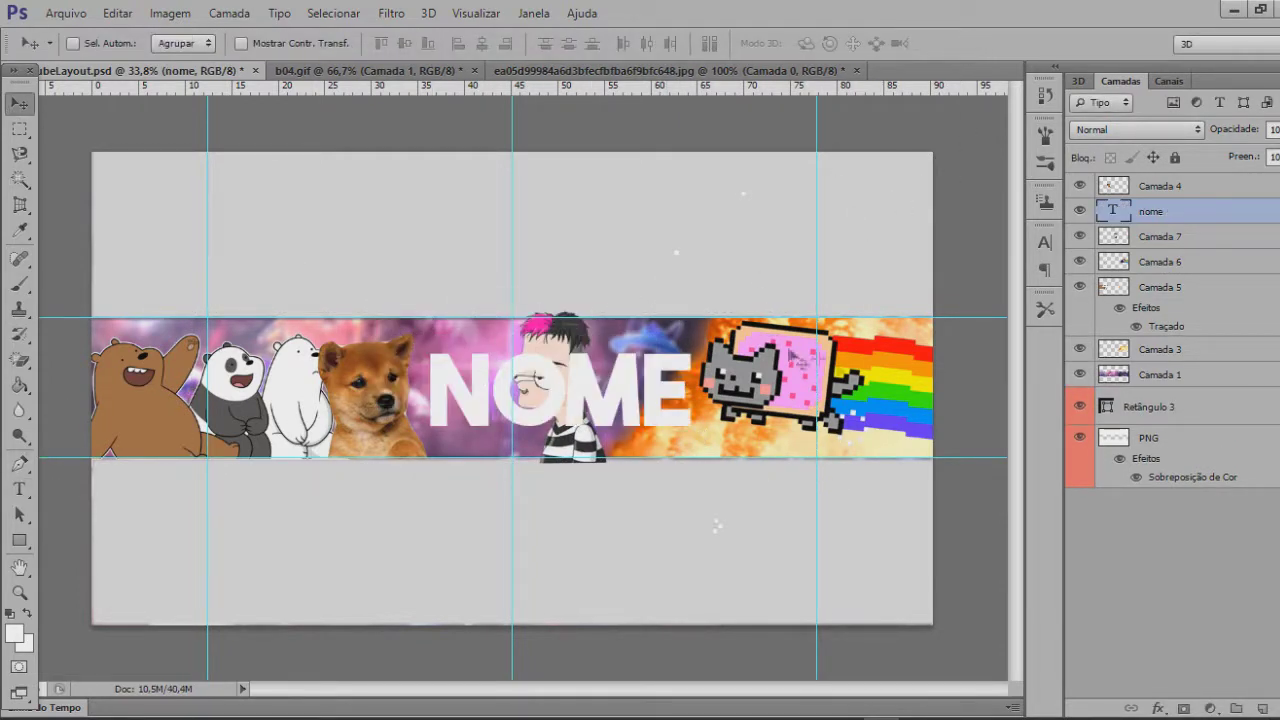
key(ctrl+t)
click(977, 44)
click(19, 489)
click(706, 412)
click(865, 44)
key(ctrl+z)
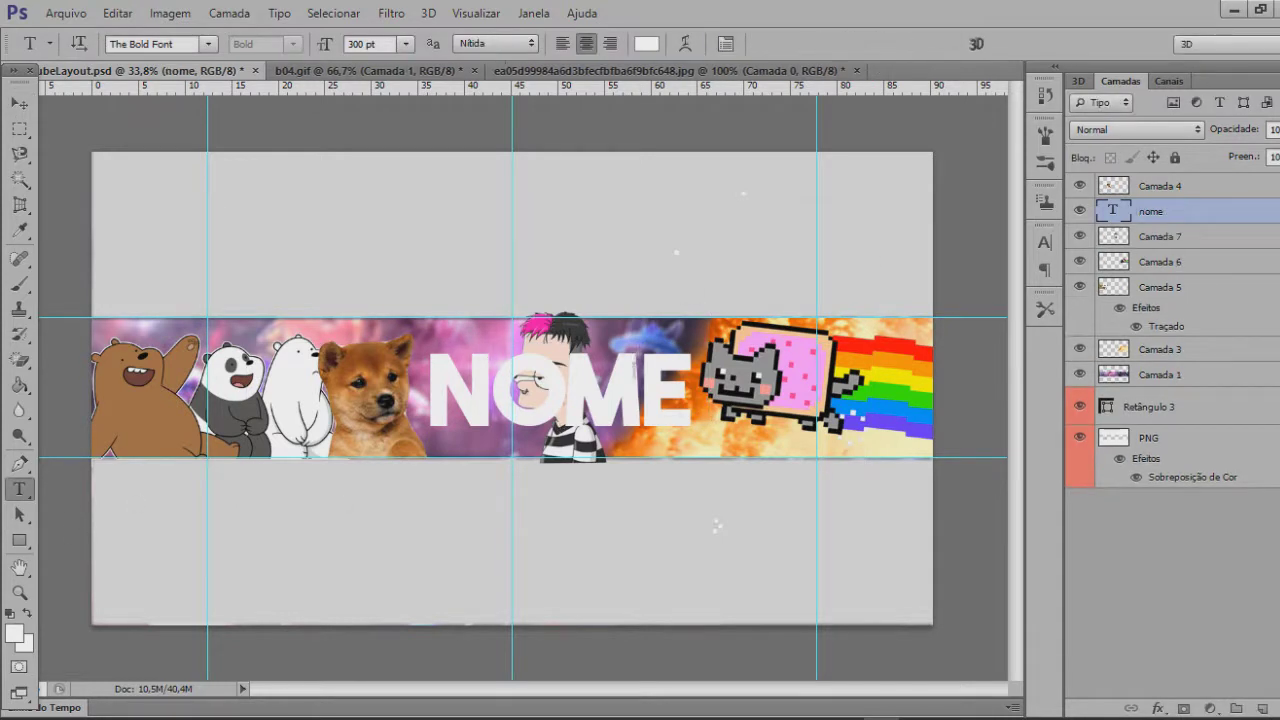
Warp the new NOME text so its letters taper toward Nyan Cat, adjusting the bend and distortion
drag(690, 395, 430, 395)
click(685, 44)
click(960, 229)
click(925, 345)
drag(981, 318, 929, 319)
mouse_move(926, 402)
mouse_down()
mouse_move(914, 409)
mouse_move(966, 409)
mouse_move(929, 410)
mouse_up()
mouse_move(891, 372)
mouse_down()
mouse_move(934, 384)
mouse_move(882, 389)
mouse_up()
click(1118, 240)
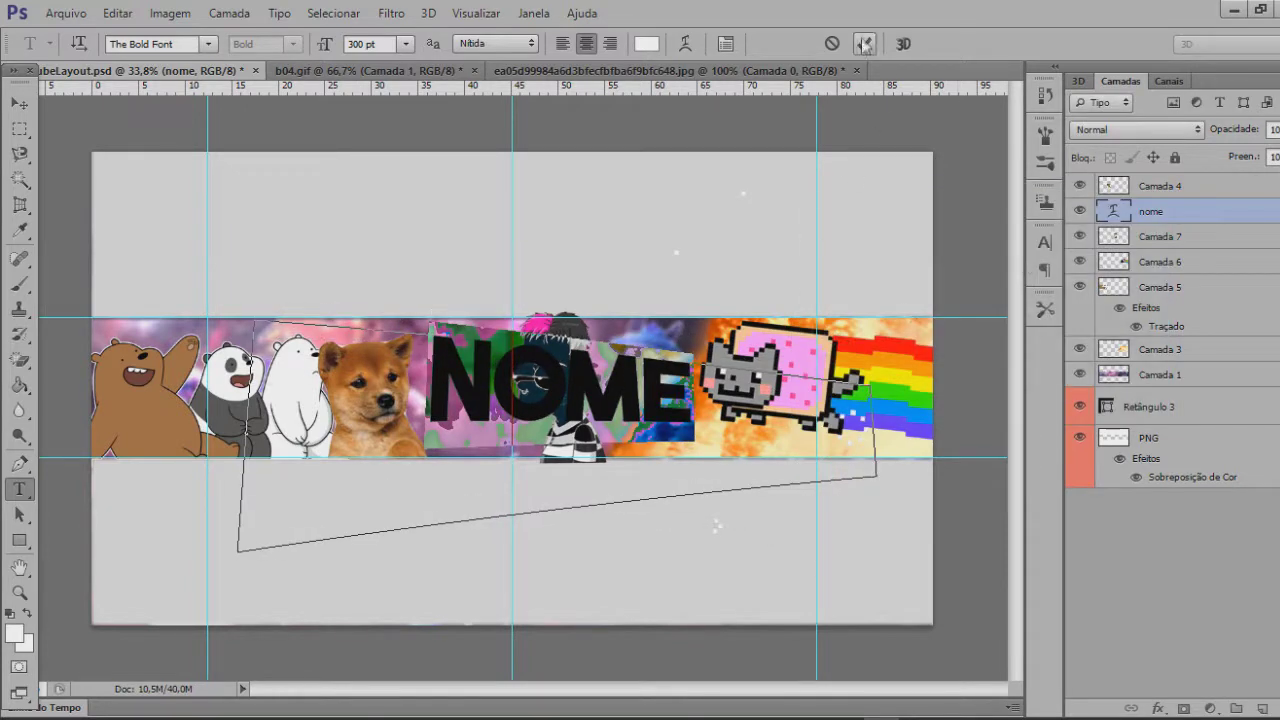
click(864, 44)
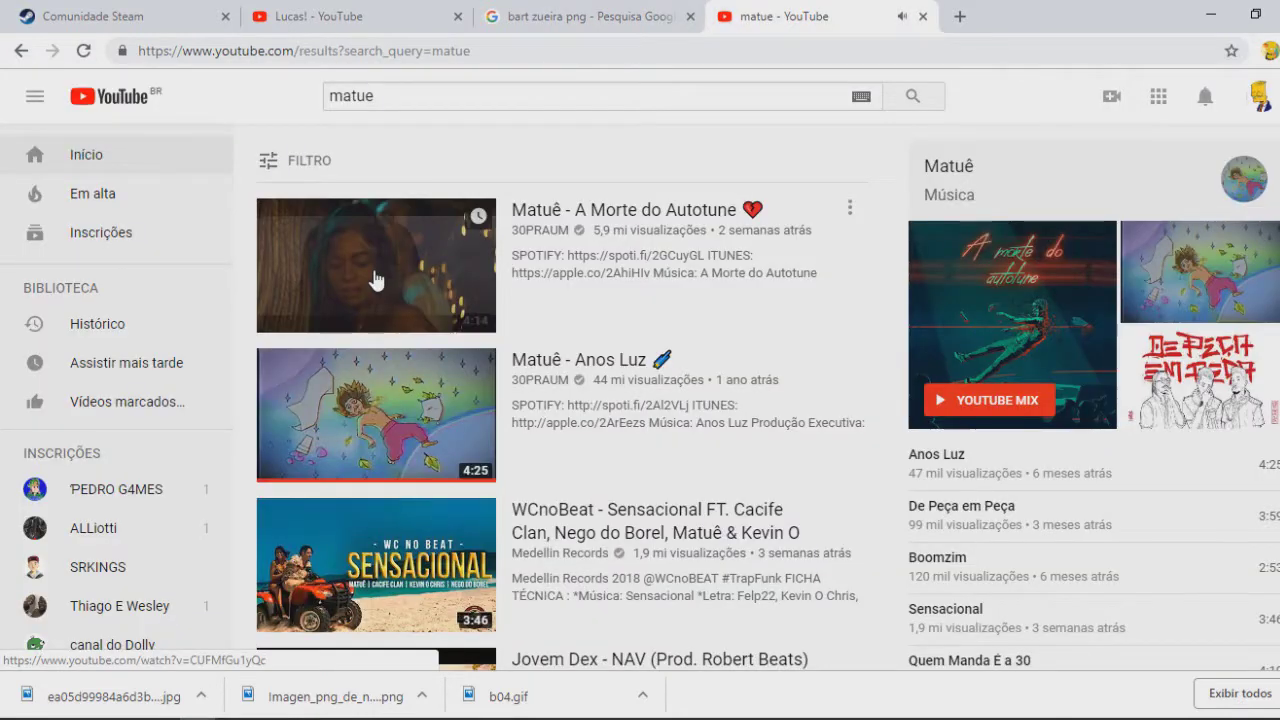
click(377, 280)
click(1218, 12)
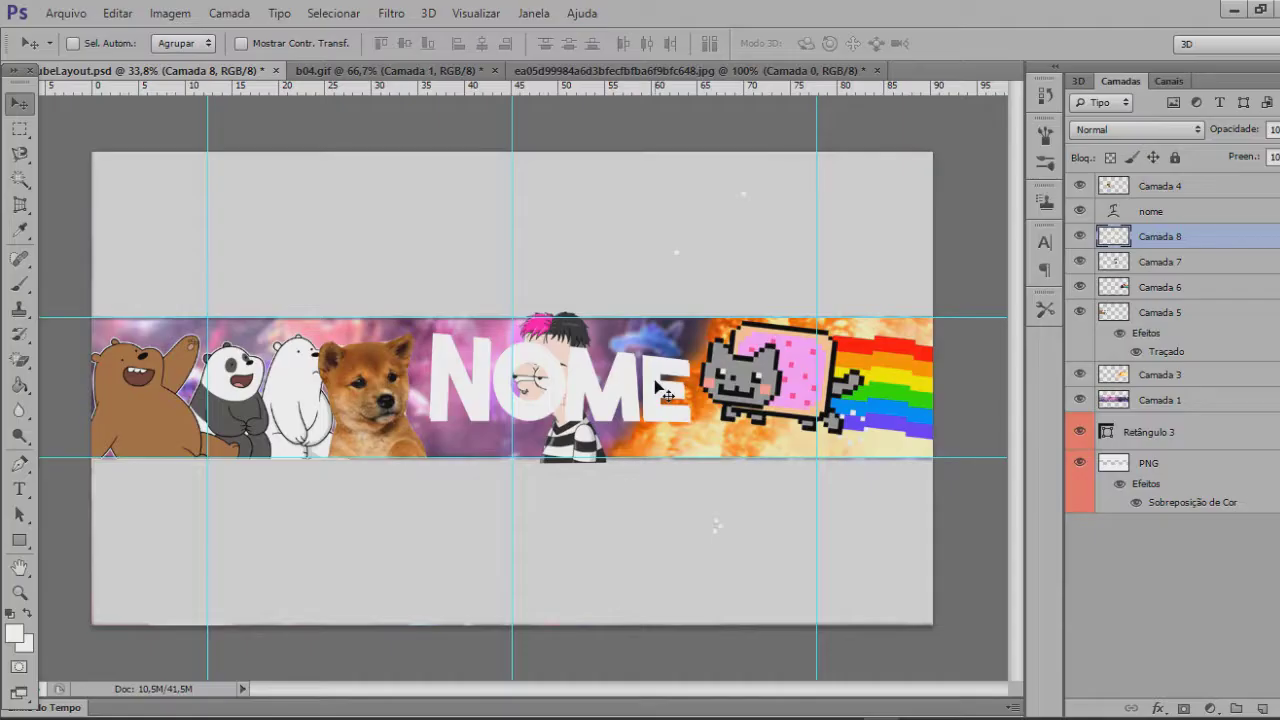
Rename the lettering copy behind the text as nome2 and offset it slightly
text(nome2)
key(Return)
drag(643, 408, 637, 405)
Apply a blue Color Overlay to the nome2 layer
right_click(1207, 237)
click(825, 118)
click(641, 404)
click(1080, 238)
click(1051, 271)
click(1237, 185)
click(1192, 208)
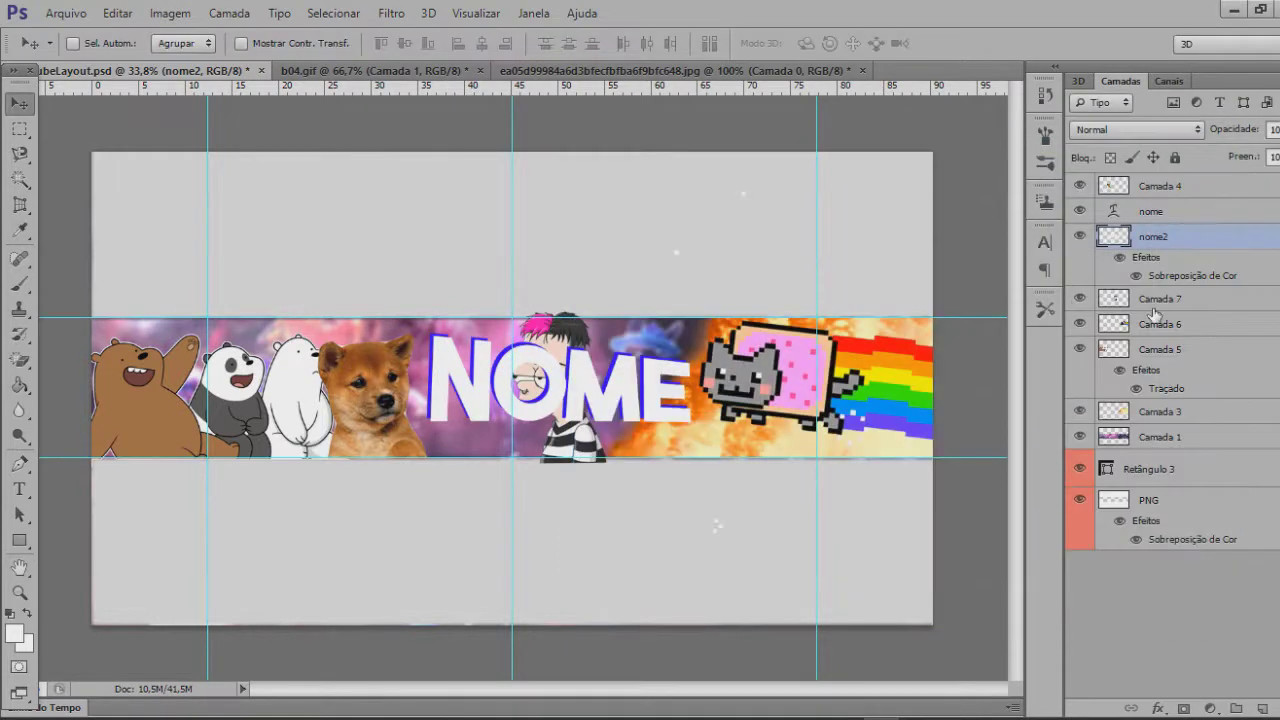
Add two more offset copies of the NOME lettering behind nome2
key(ctrl+v)
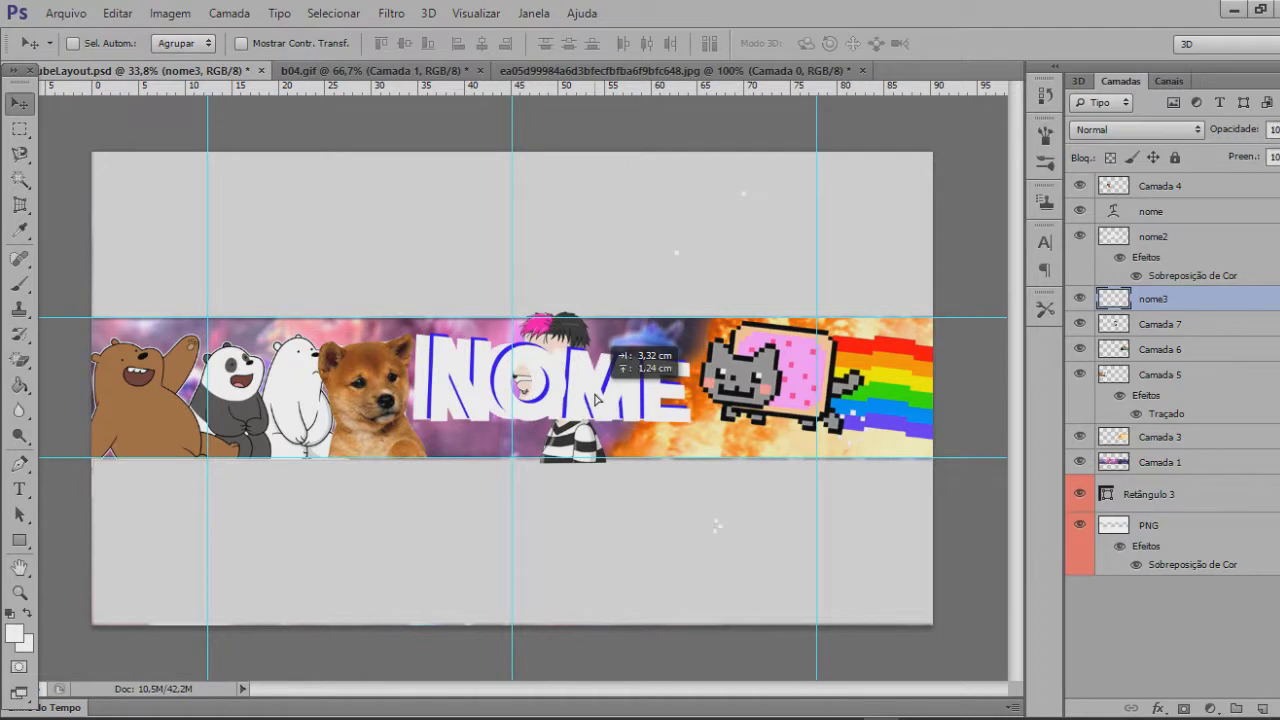
key(ctrl+shift+alt+n)
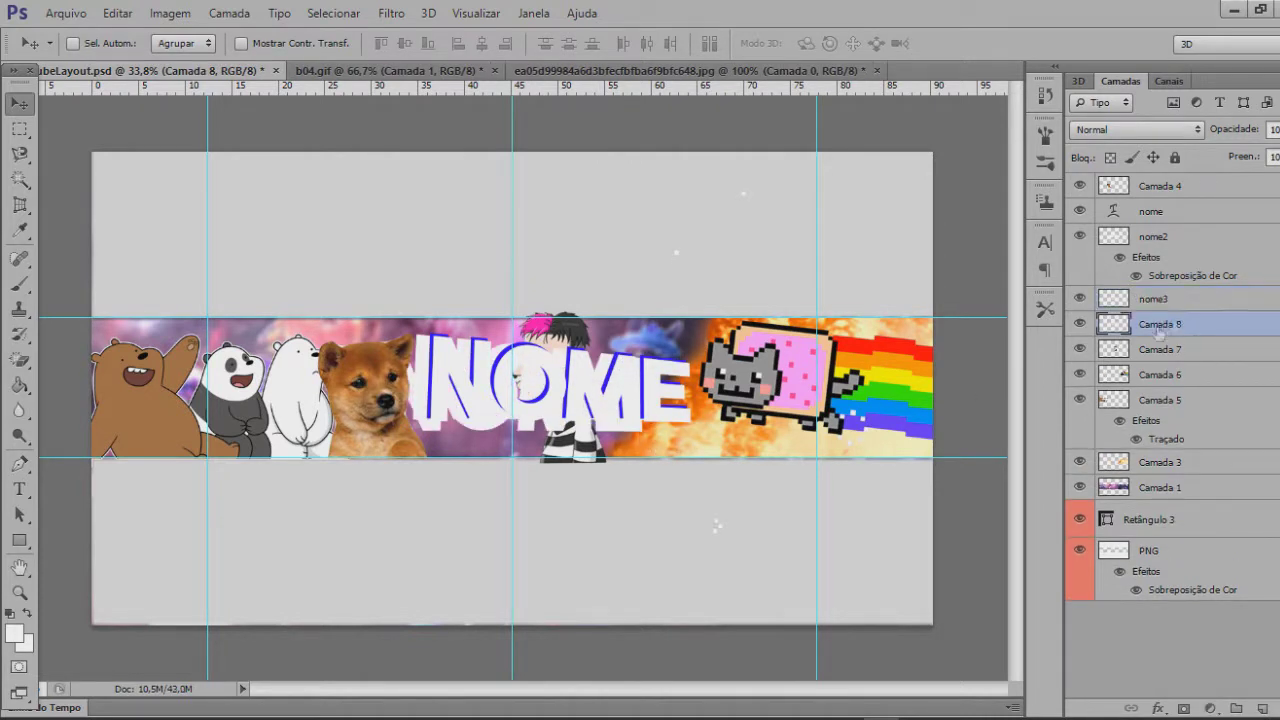
drag(520, 380, 516, 402)
Apply a blue Color Overlay to the nome4 layer and shift its lettering
right_click(1172, 325)
click(1090, 115)
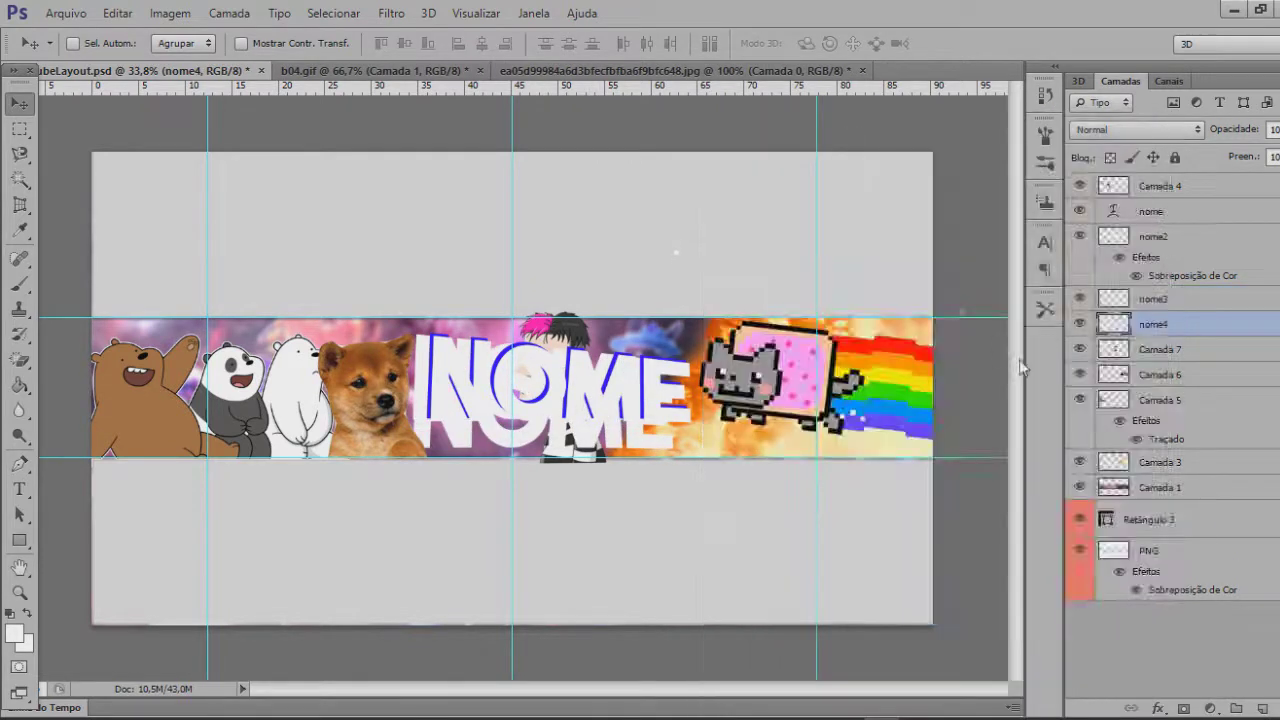
click(641, 404)
click(1080, 238)
click(1052, 286)
click(1232, 187)
click(1190, 208)
drag(544, 437, 638, 401)
Combine the NOME text and its copies into a smart object and tilt it into place with Free Transform
ctrl+click(1171, 233)
ctrl+click(1170, 212)
right_click(1175, 214)
click(866, 210)
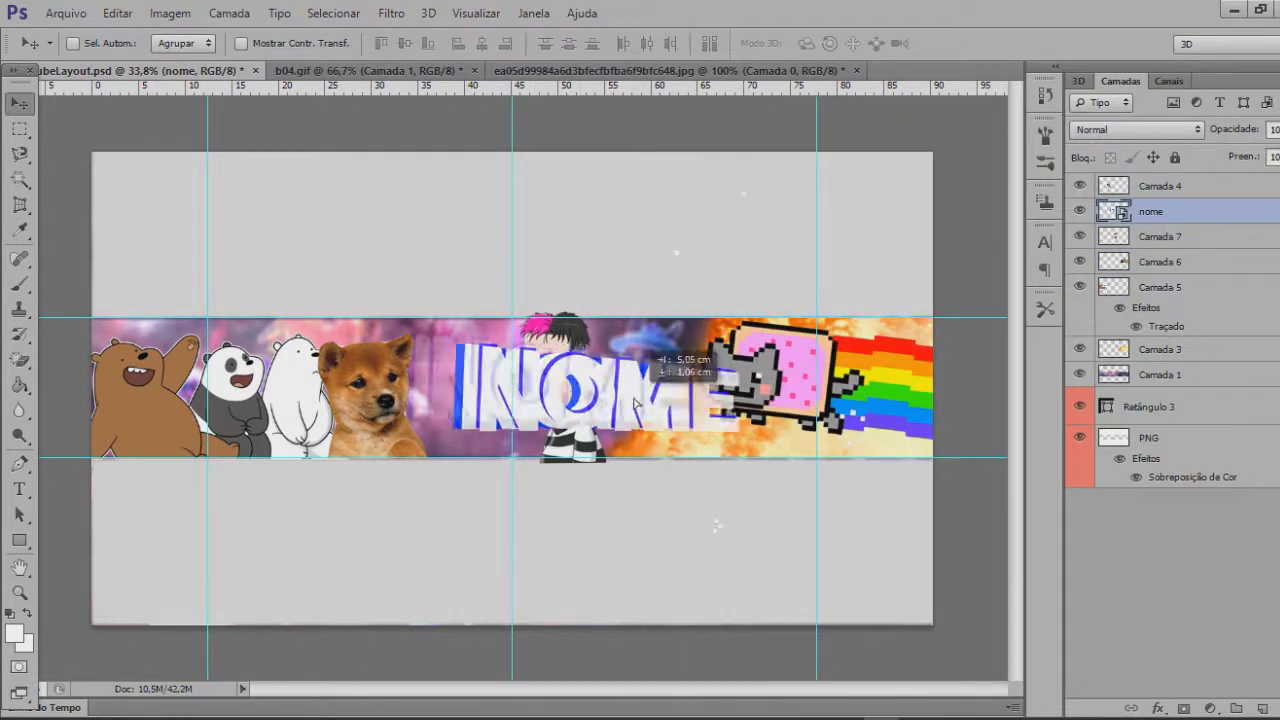
key(ctrl+t)
drag(614, 297, 609, 297)
drag(639, 417, 616, 418)
key(Return)
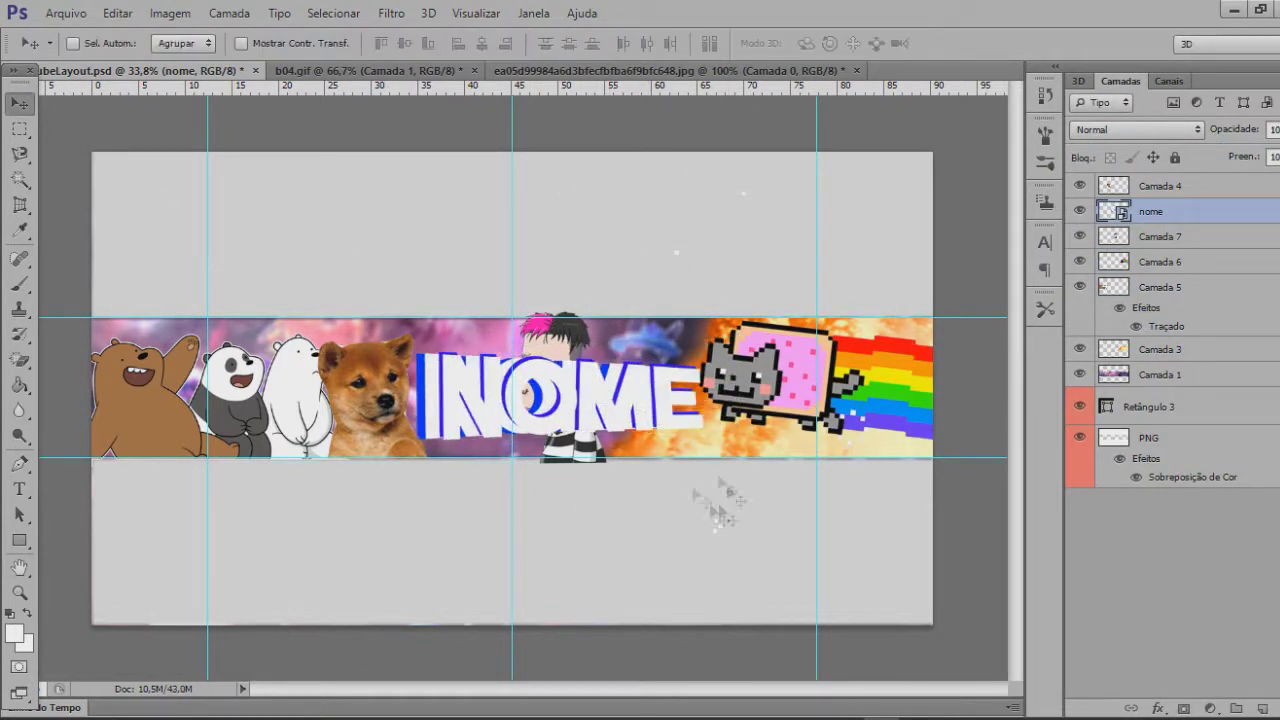
Delete the nome smart object and add a new text box across the banner reading "nome"
key(Delete)
click(19, 489)
drag(152, 303, 773, 512)
text(NOME)
Try other fonts on the new nome text, including OCR A Std
key(ctrl+a)
click(208, 45)
scroll(343, 310, up, 5)
click(343, 298)
click(208, 46)
click(333, 151)
Set the nome text's font to Bebas
click(207, 44)
scroll(347, 307, up, 20)
scroll(347, 307, up, 10)
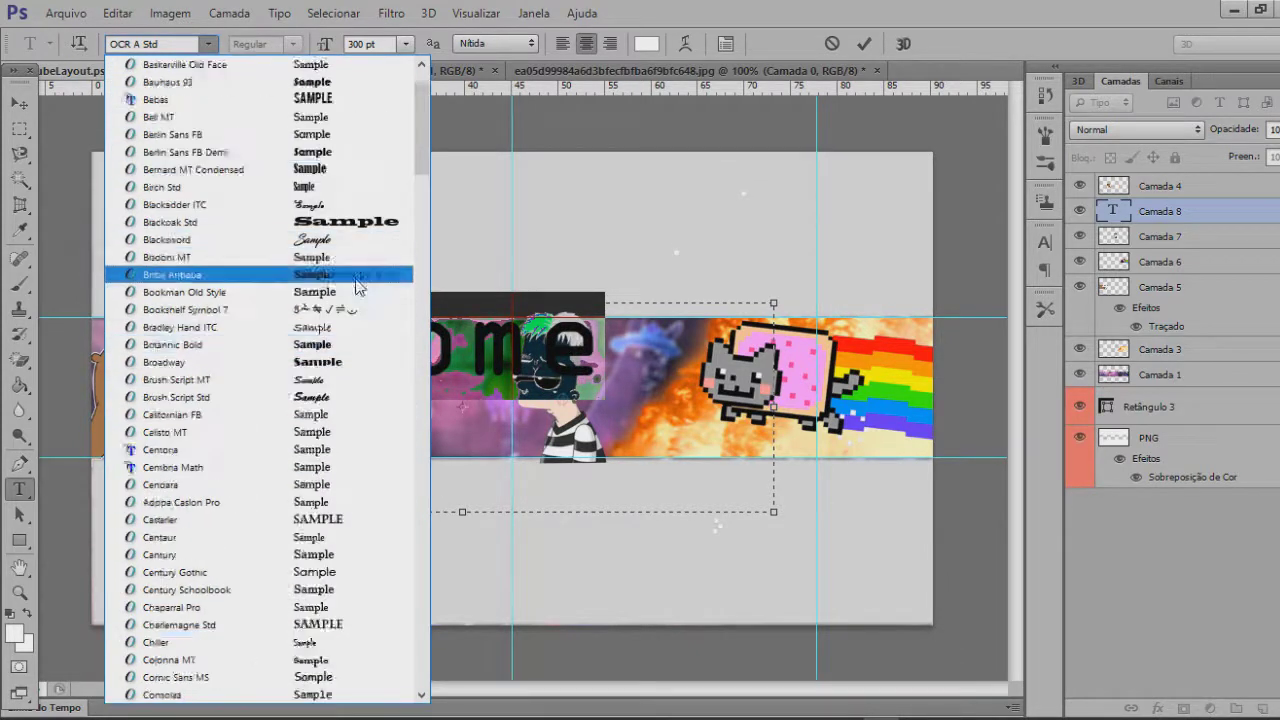
click(355, 160)
click(27, 110)
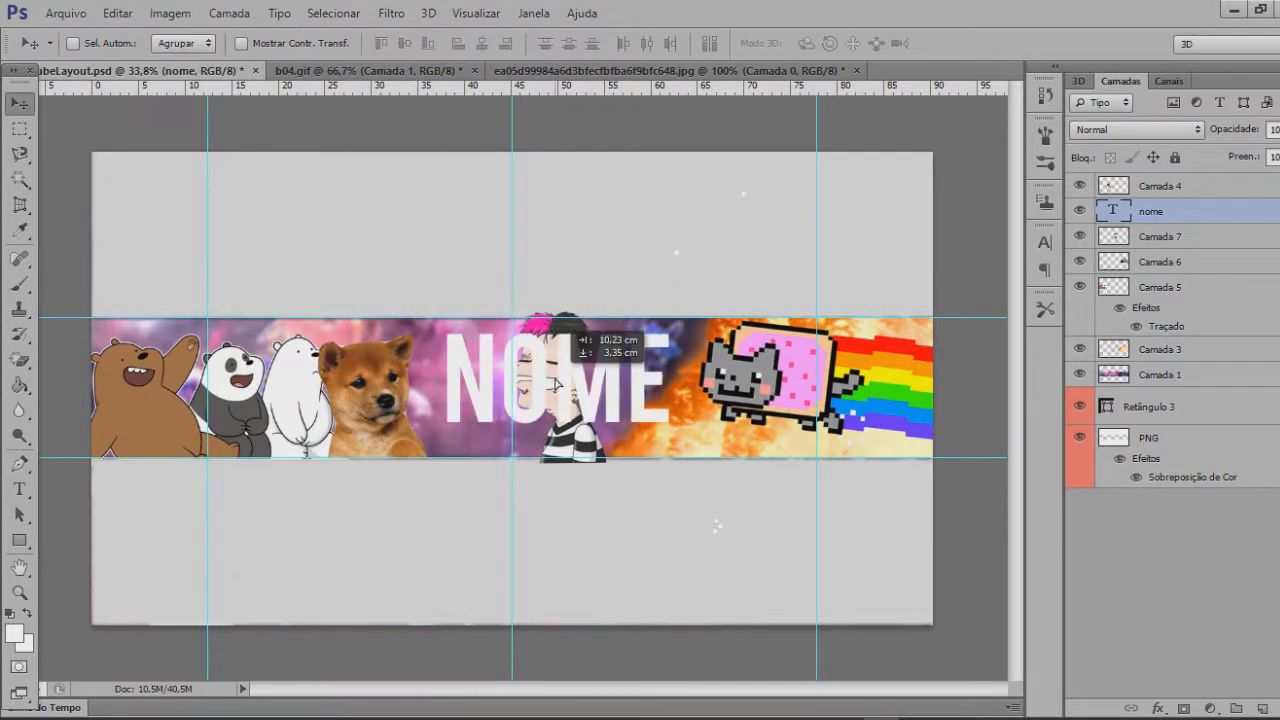
Add a stroke to the nome text and paste a copy of the lettering as a slightly offset layer
double_click(1186, 208)
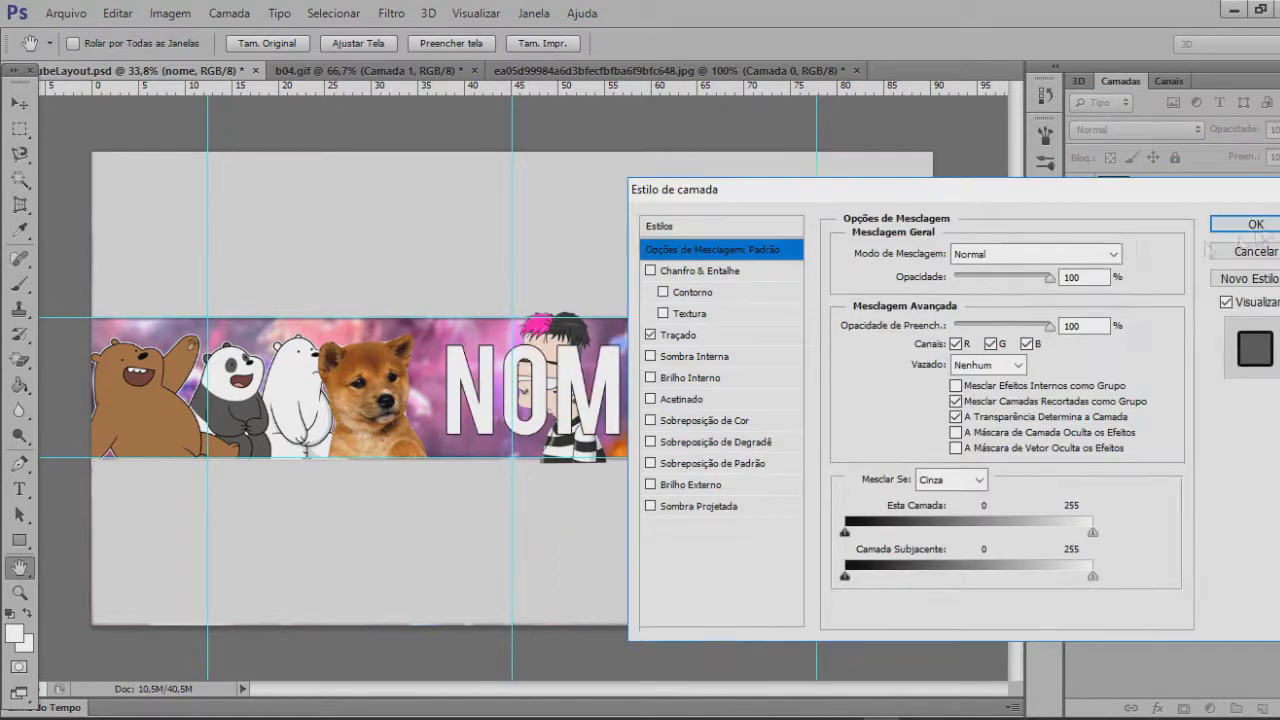
click(1250, 225)
key(ctrl+v)
drag(586, 385, 636, 384)
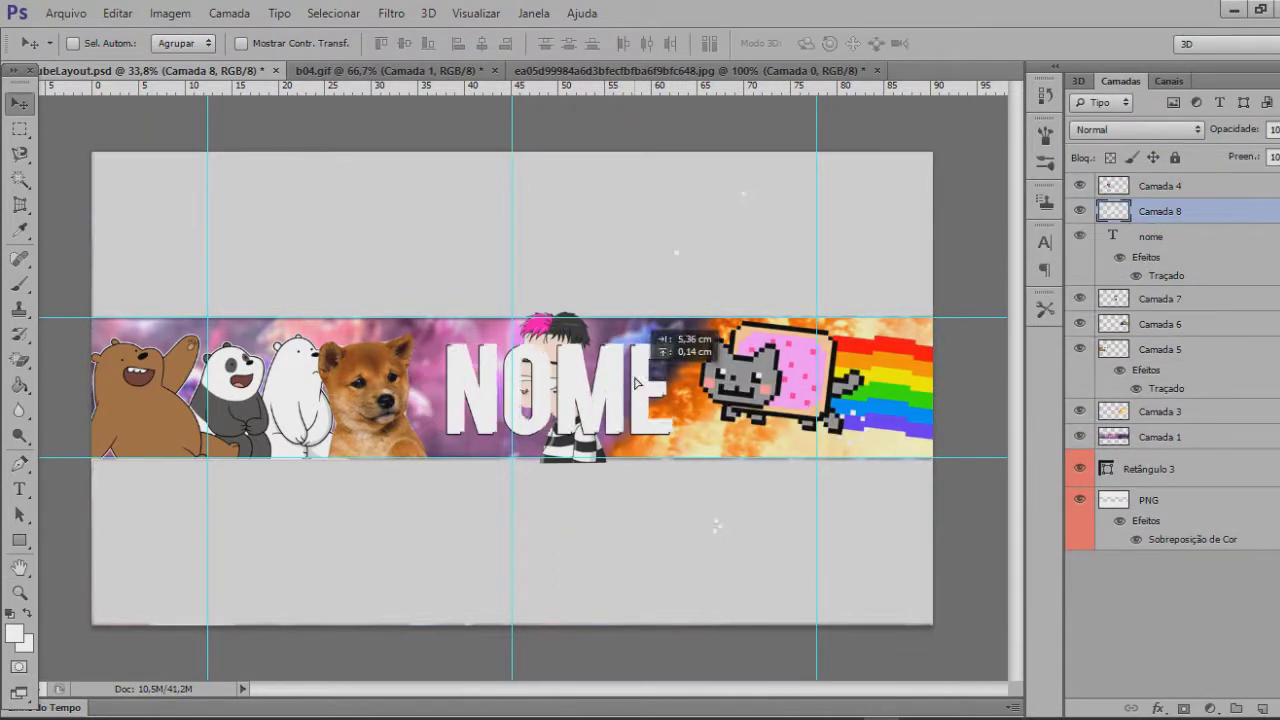
Give the pasted copy of the NOME lettering a blue colour overlay and place its layer beneath the nome text
right_click(1209, 275)
click(1120, 118)
click(707, 422)
click(1146, 254)
click(1055, 289)
click(1238, 184)
click(1252, 225)
Add a new text box above the banner strip with the creator's signature name, sized 80 pt in a script font
key(t)
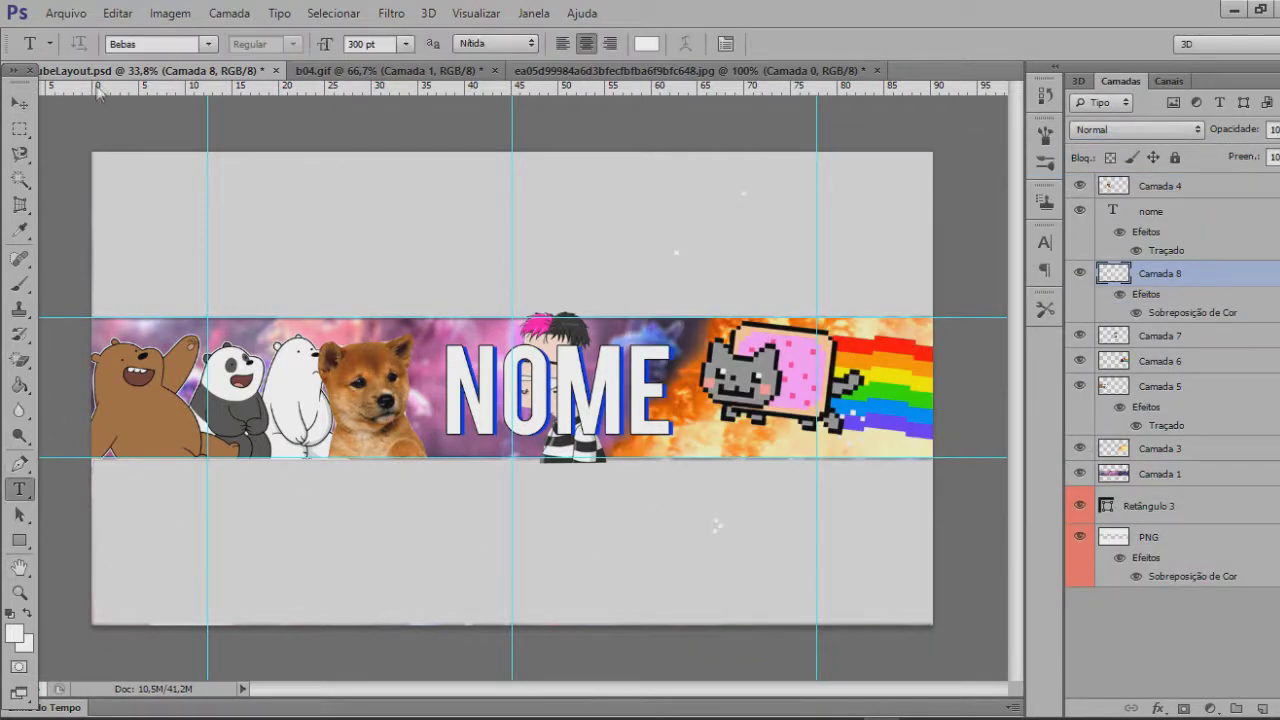
drag(162, 217, 626, 262)
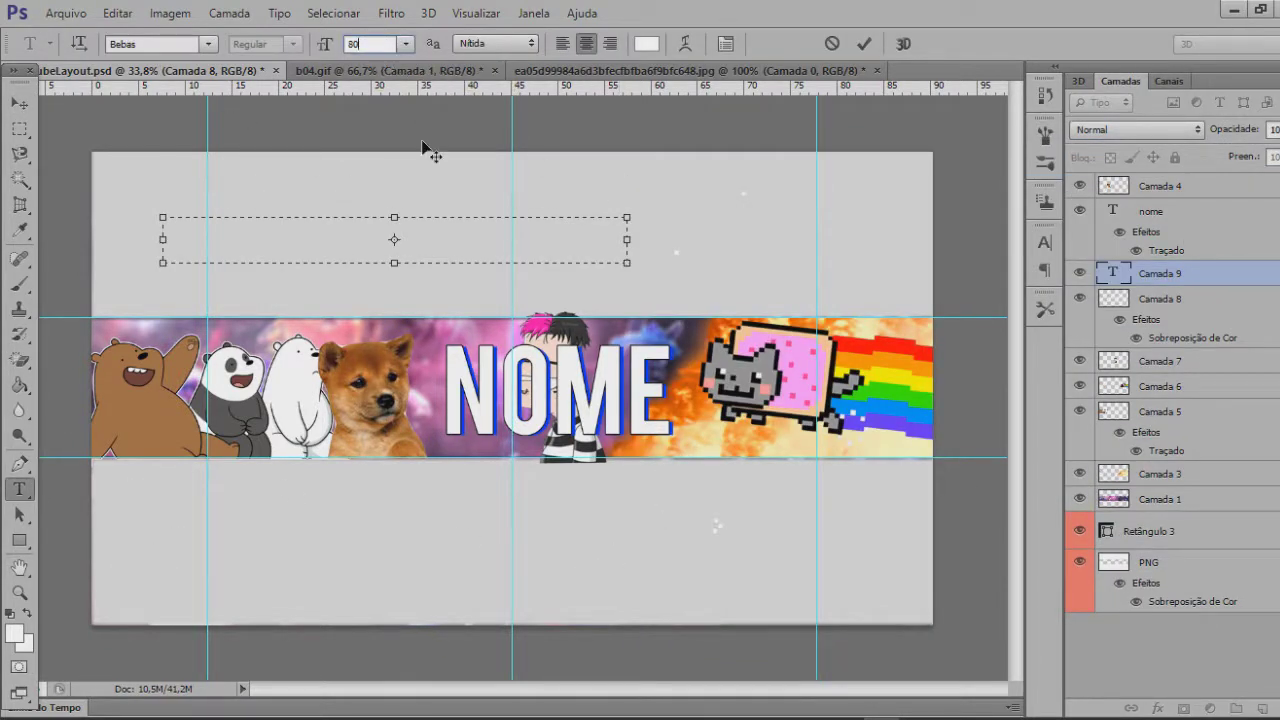
click(208, 44)
click(200, 334)
key(ctrl+Return)
Resize the signature text with Free Transform and place it over the brown bear at the strip's lower-left corner
key(ctrl+t)
drag(619, 222, 945, 150)
drag(704, 233, 340, 473)
click(976, 43)
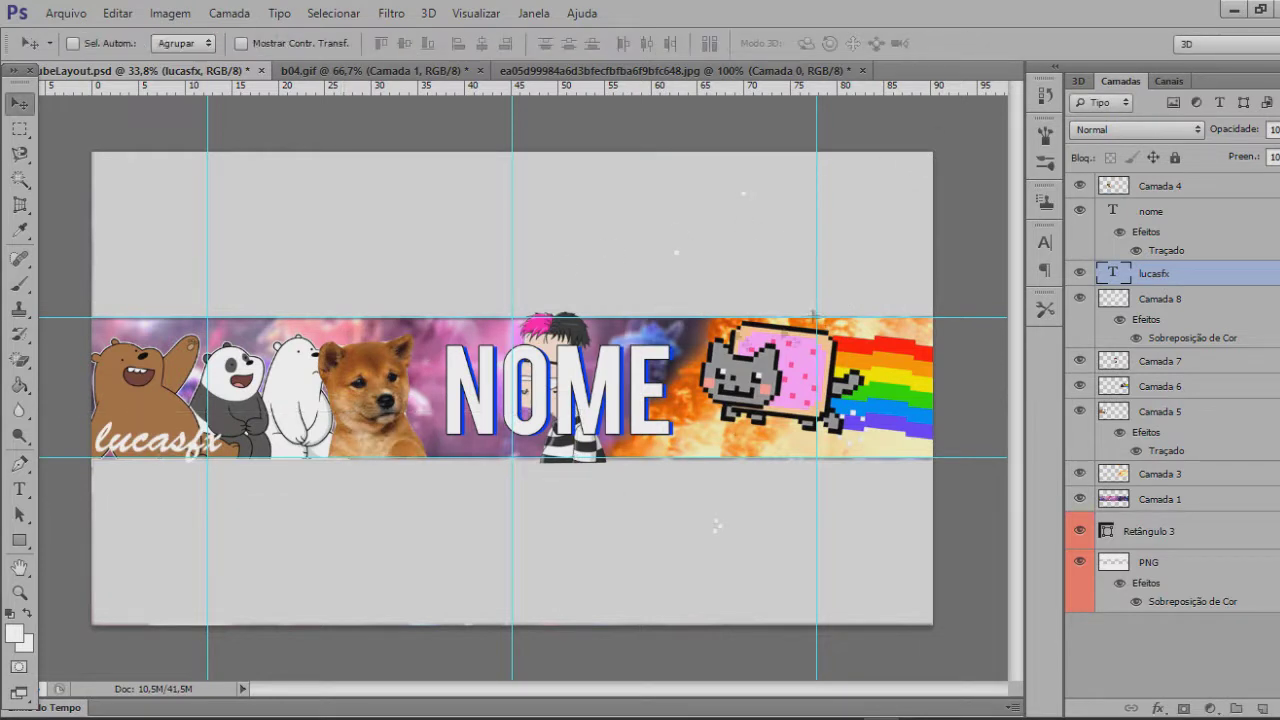
Delete the parts of the Bart figure on Camada 7 that stick out above and below the banner strip
click(25, 138)
drag(91, 151, 934, 318)
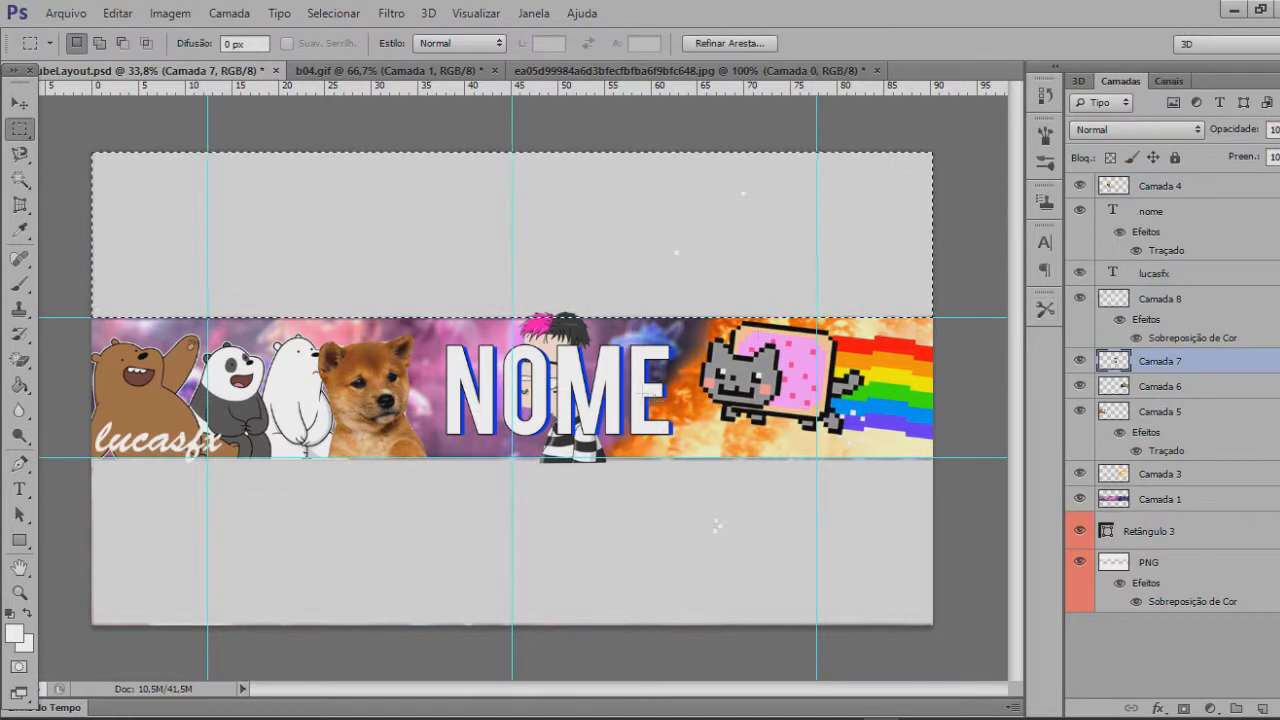
drag(95, 466, 940, 625)
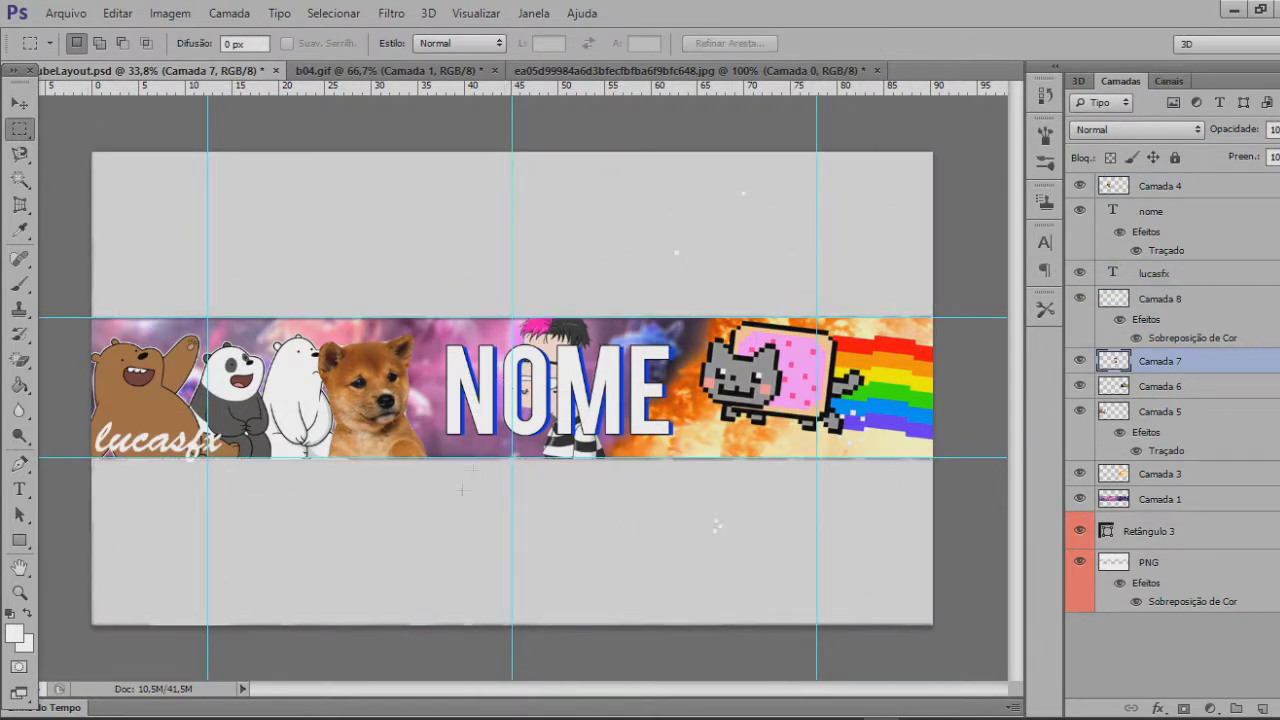
Close the Bart JPG and b04.gif documents, keeping only the banner document open
click(877, 71)
click(690, 290)
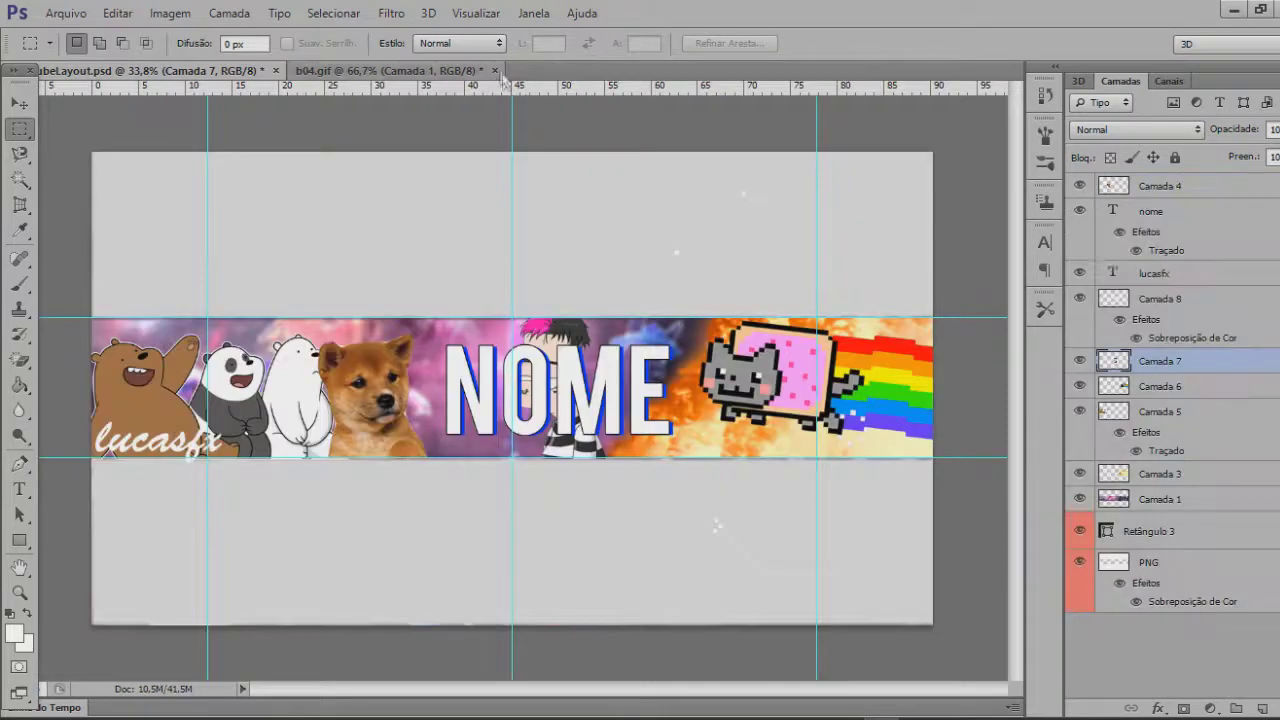
click(494, 71)
click(690, 290)
Save the banner as a PSD file named BANNER SORTEIO VIDEO
click(66, 14)
click(100, 248)
text(BANNER SORTEIO VIDEO)
key(Return)
key(Return)
click(66, 14)
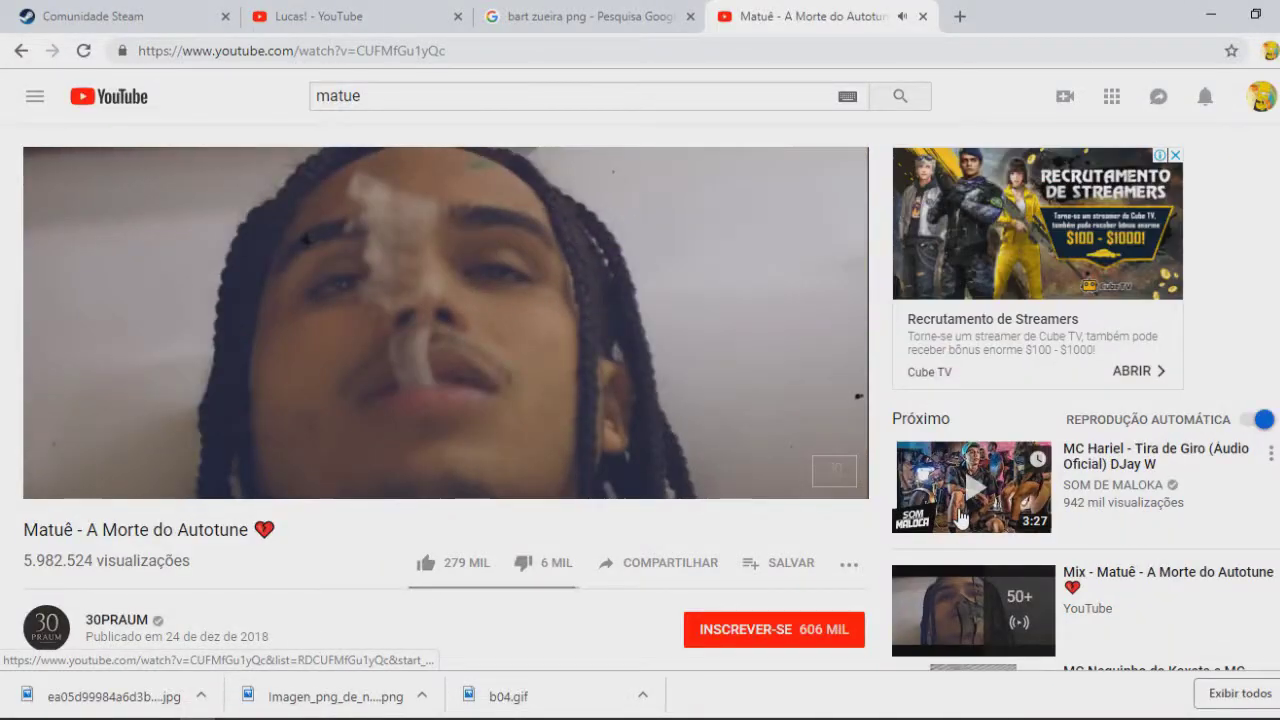
click(21, 51)
click(425, 589)
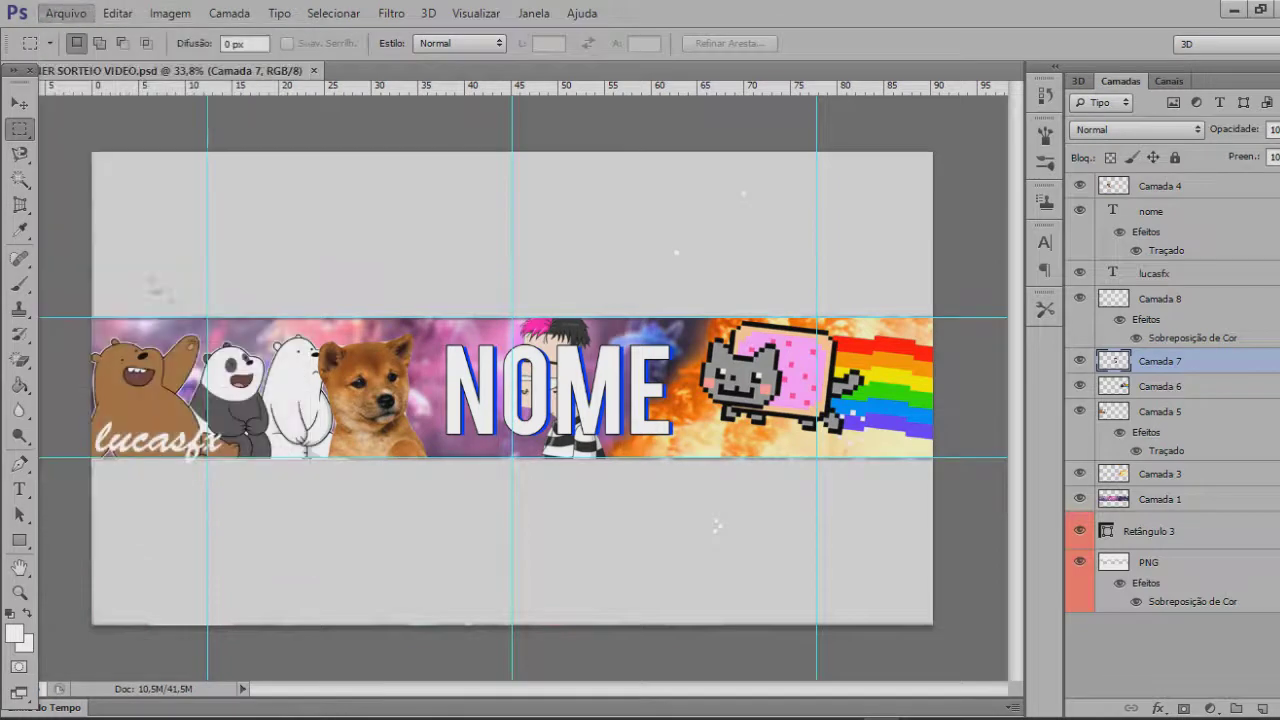
Save a JPEG copy of the banner on the desktop as BANNER SORTEIO2.jpg
text(BANNER SORTEIO2)
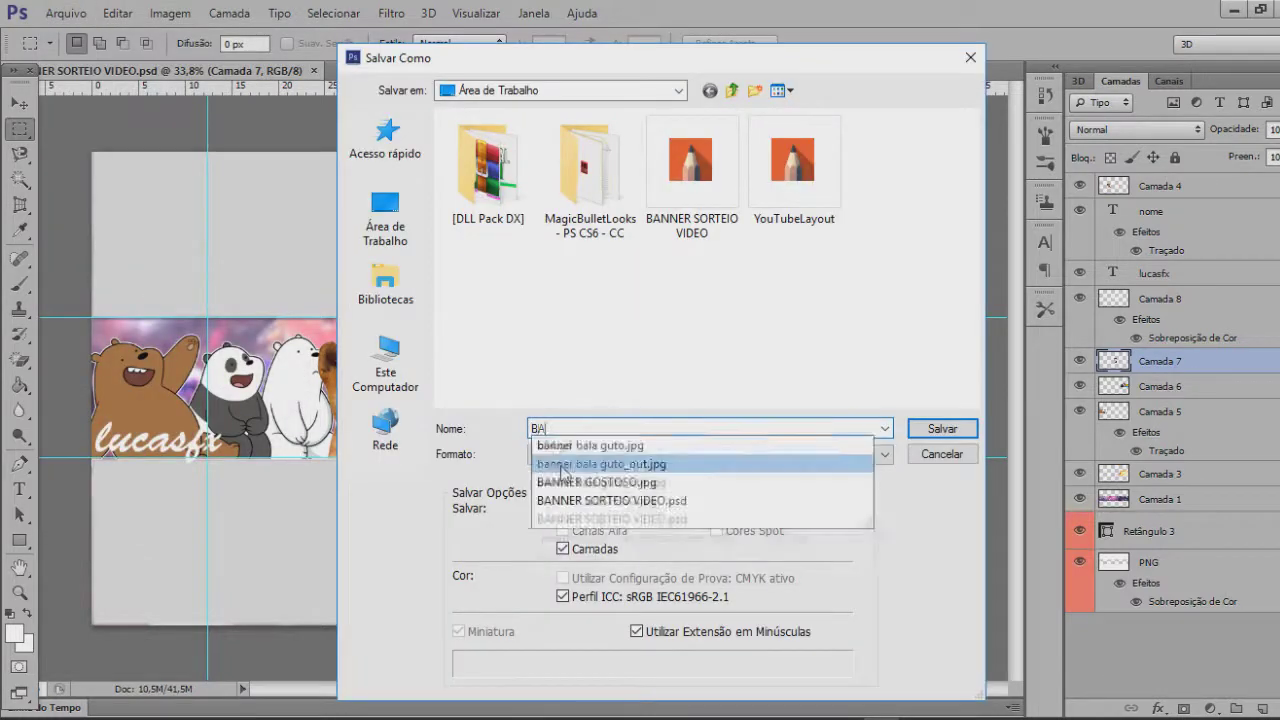
click(564, 457)
click(661, 599)
click(662, 599)
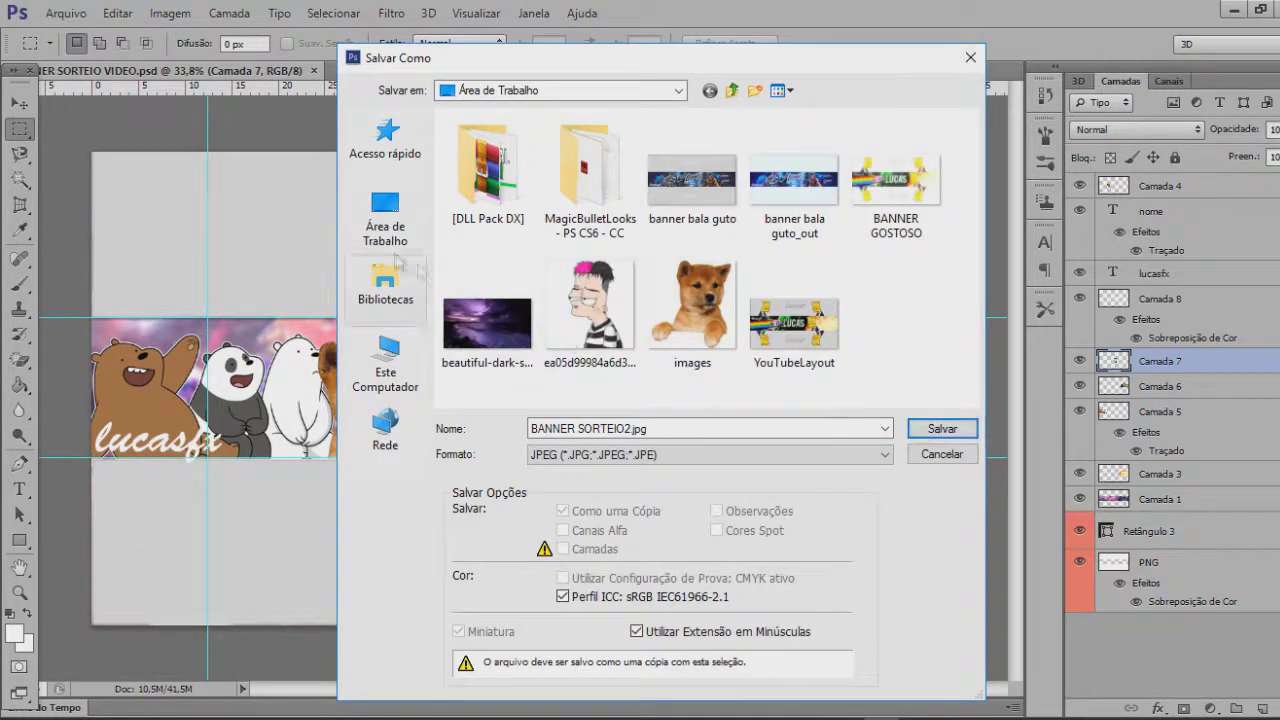
click(942, 428)
click(763, 177)
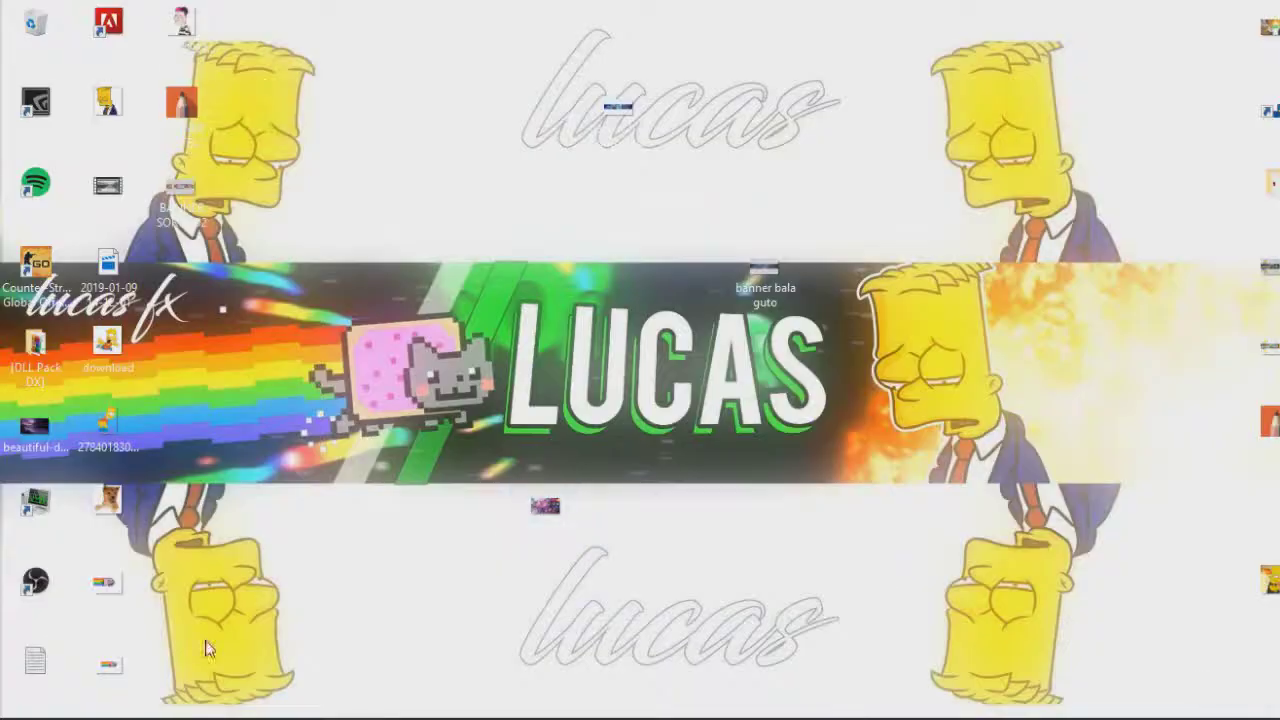
Search the computer for an application with the term "MAGI"
key(super+s)
text(MAGI)
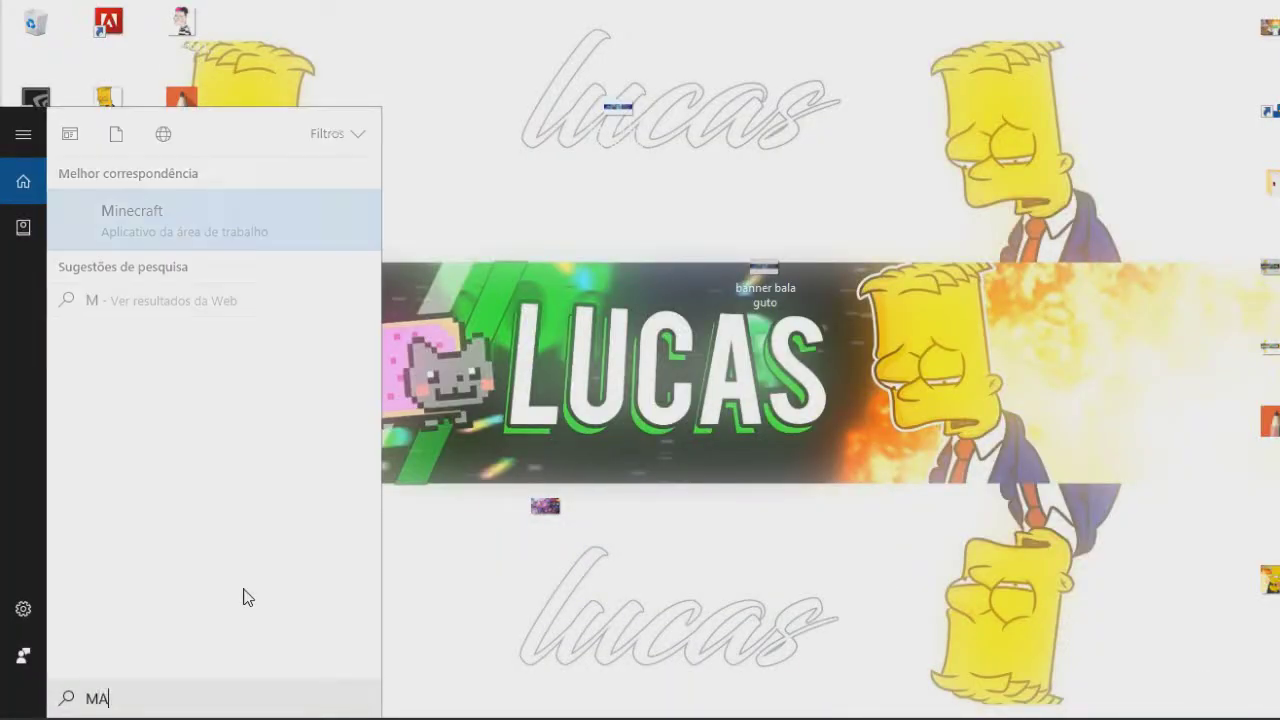